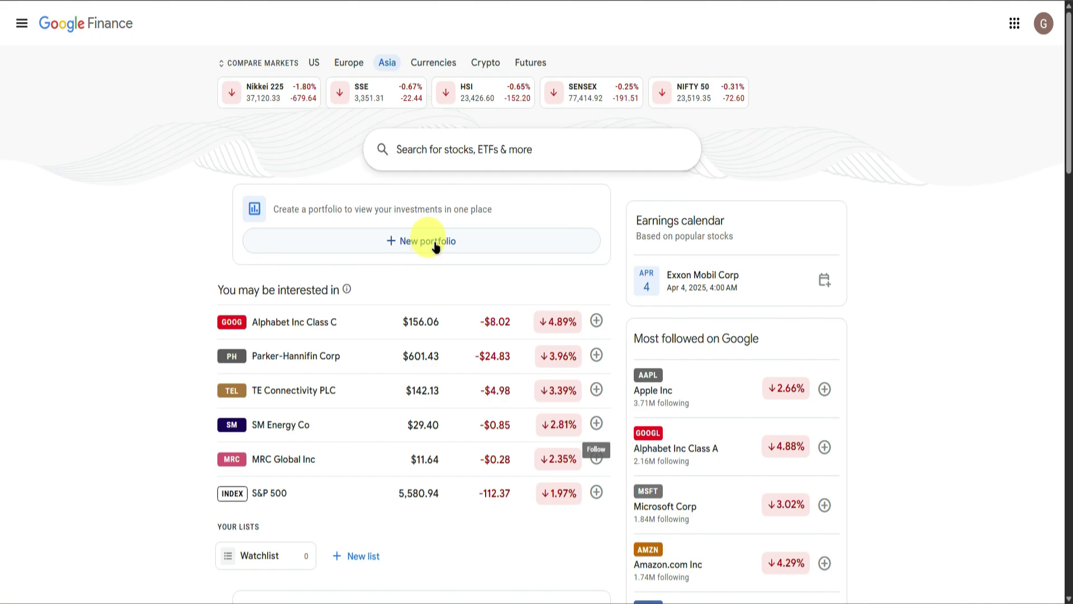
Create a new portfolio named My Investments
click(416, 242)
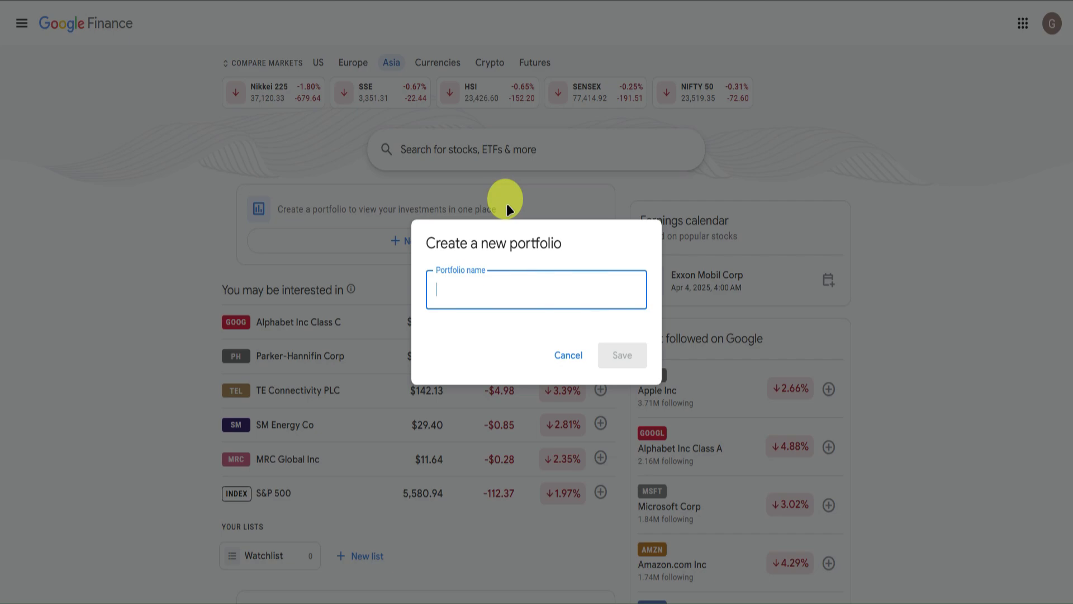
text(My Investments)
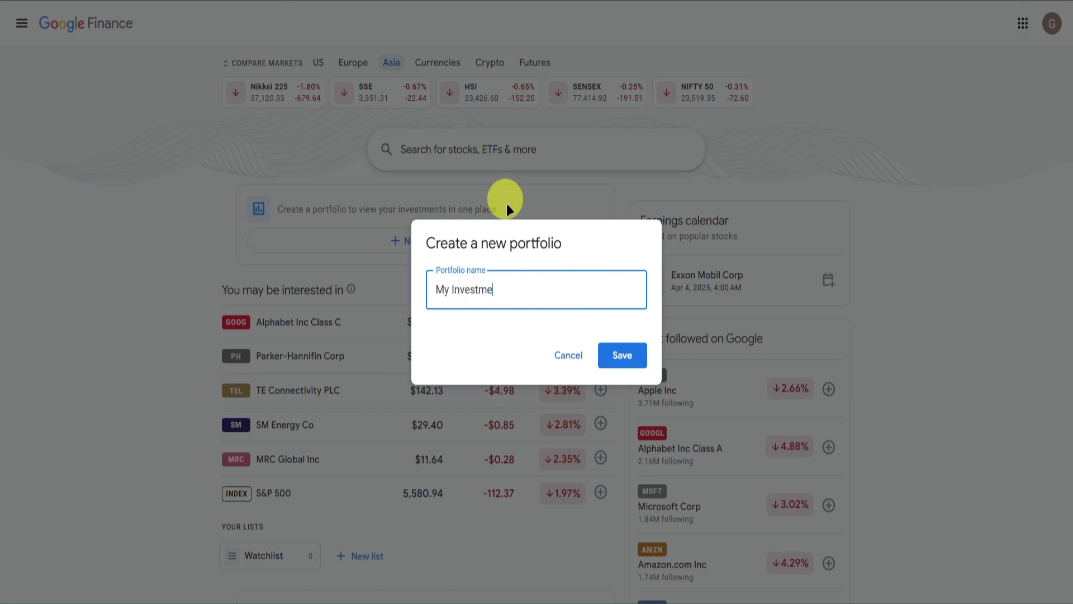
click(615, 356)
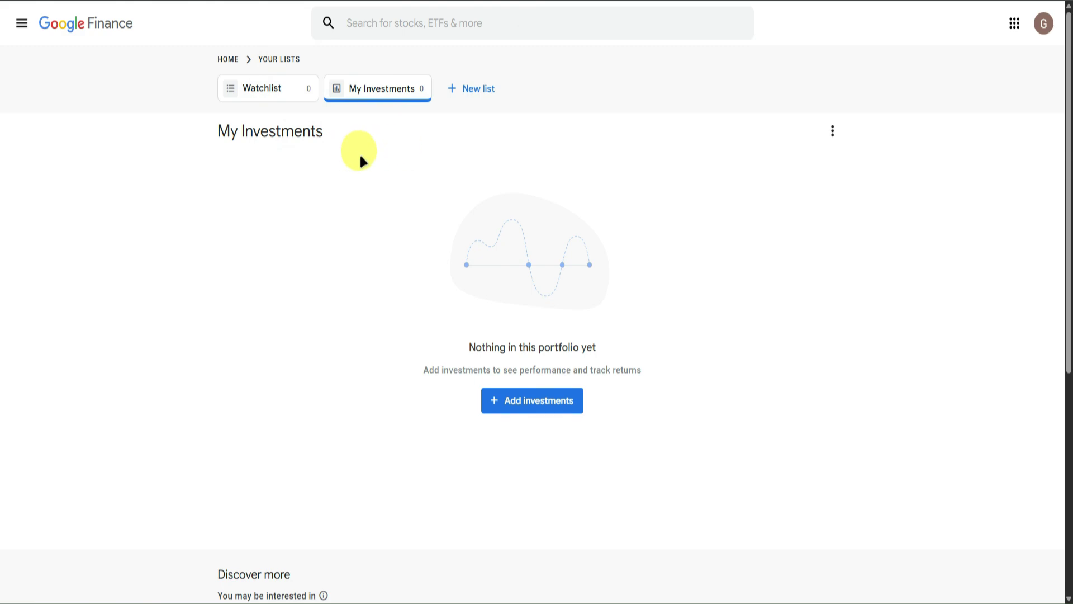
Open the form for adding investments to the empty My Investments portfolio
scroll(477, 190, down, 6)
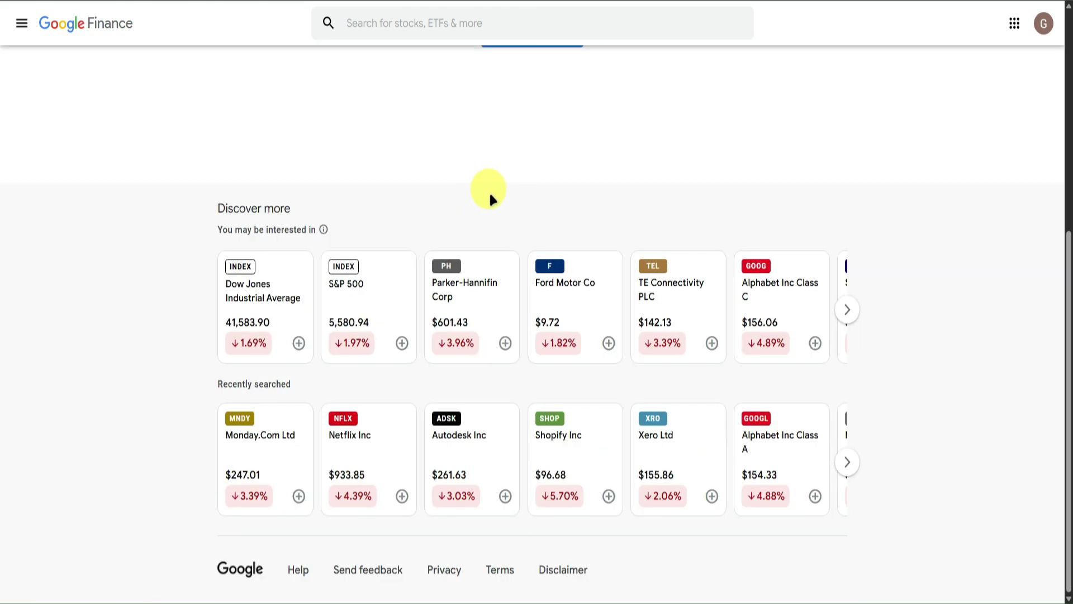
scroll(489, 193, up, 4)
scroll(489, 201, up, 2)
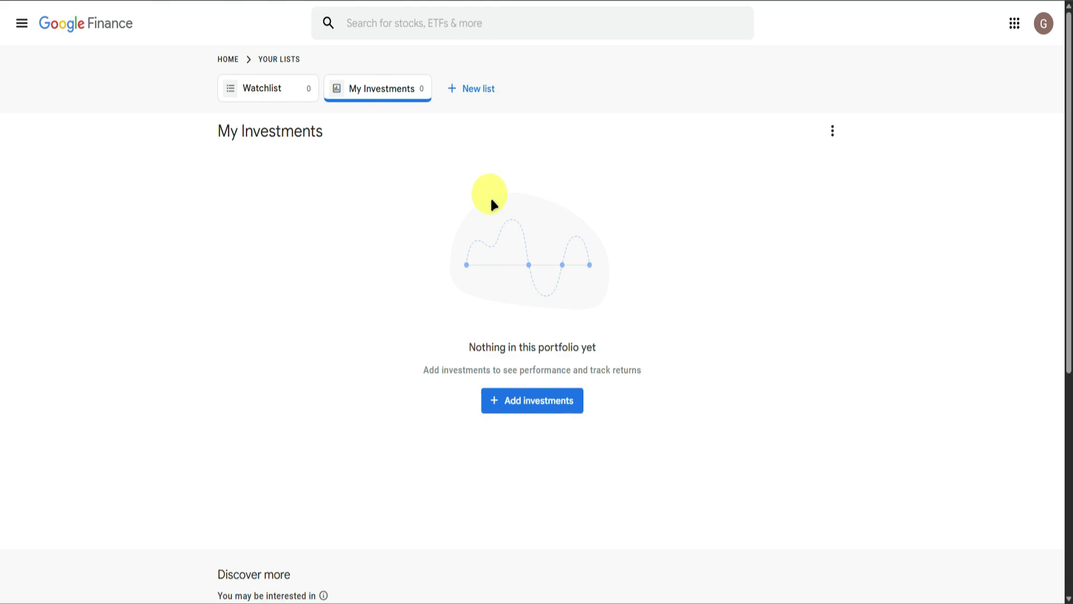
click(518, 402)
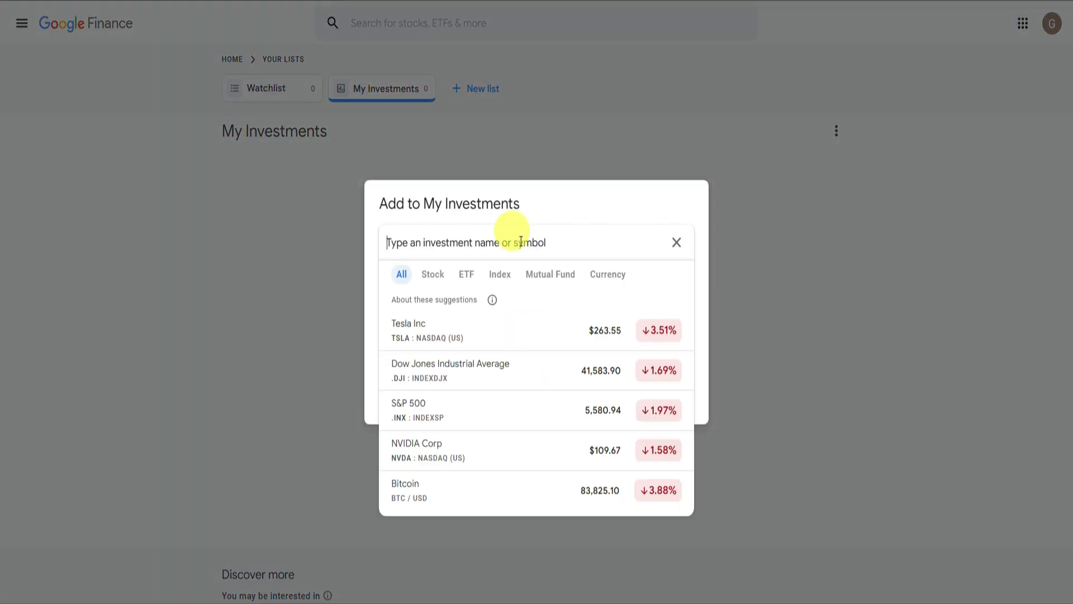
Look through the suggested investments by category: stocks, ETFs, indexes, mutual funds and currencies
click(433, 274)
click(467, 274)
click(498, 274)
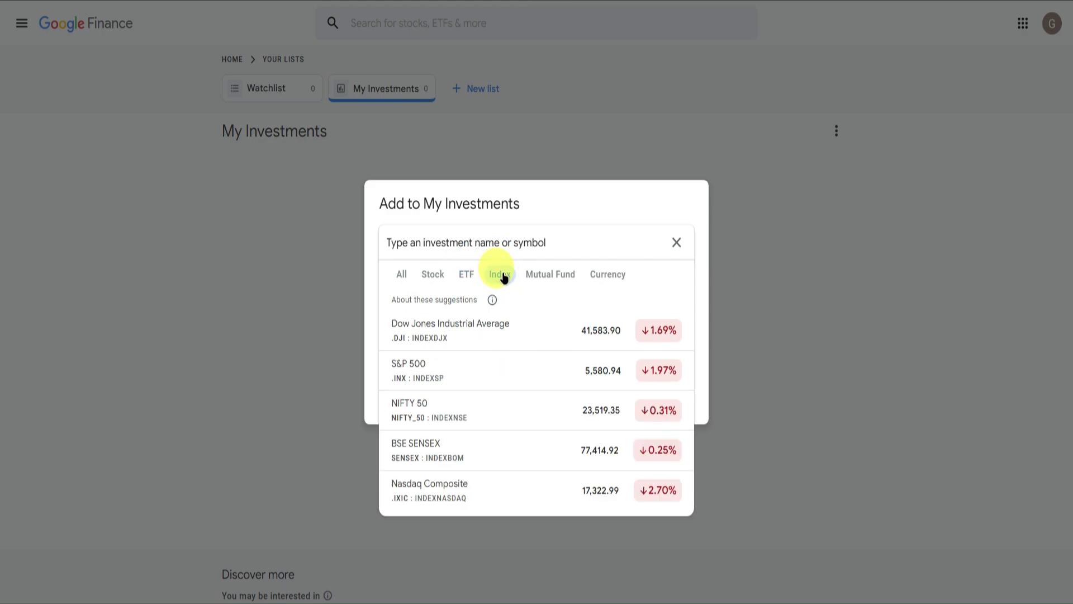
click(541, 274)
click(590, 274)
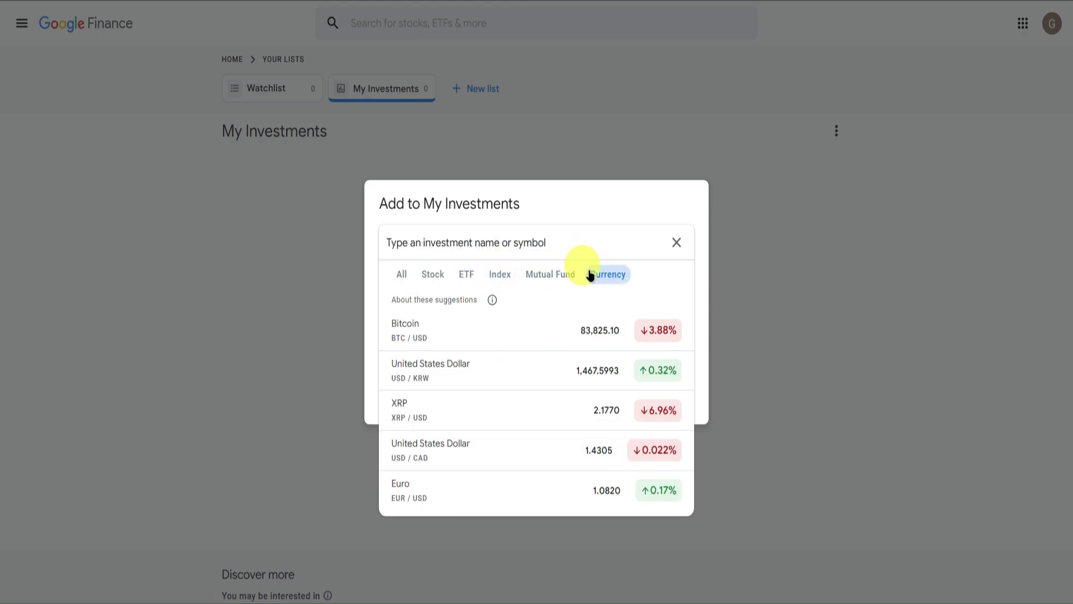
click(436, 274)
click(467, 274)
click(501, 273)
click(523, 275)
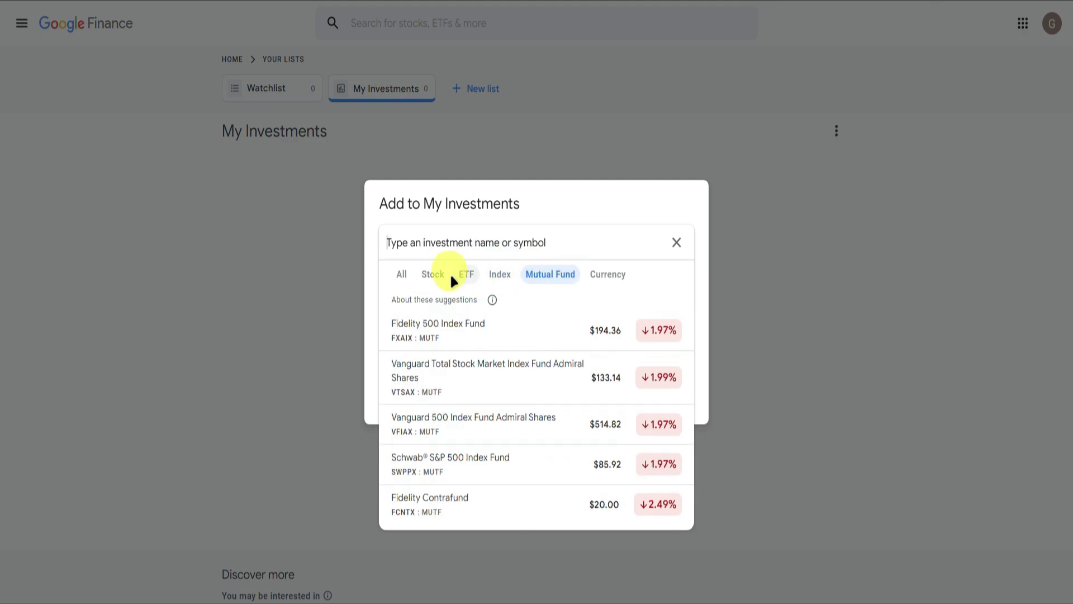
Choose NVIDIA Corp from the stock suggestions and set its purchase quantity to 20
click(447, 276)
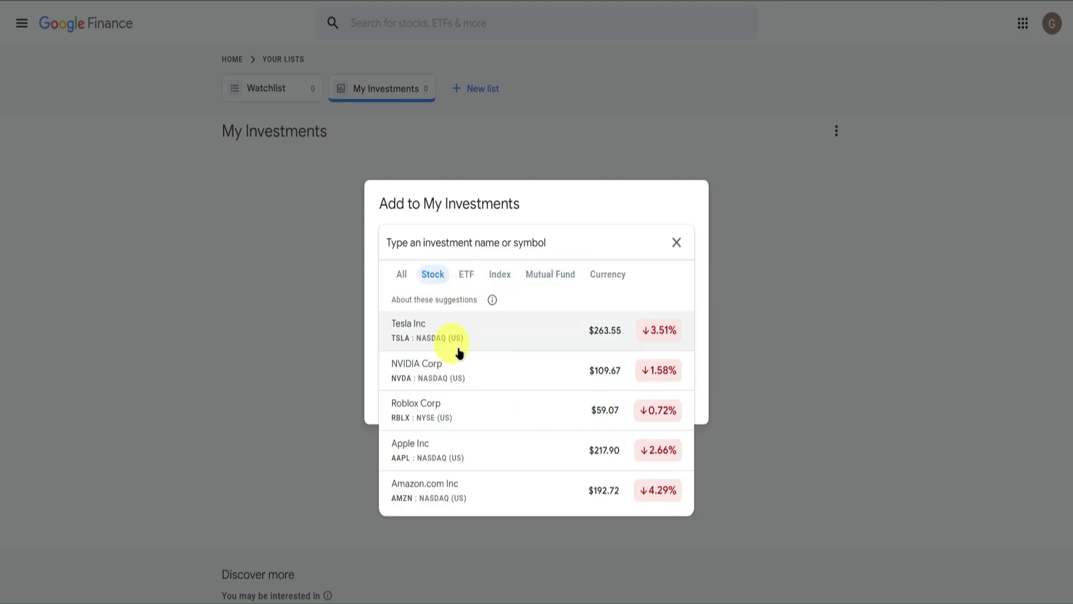
click(481, 379)
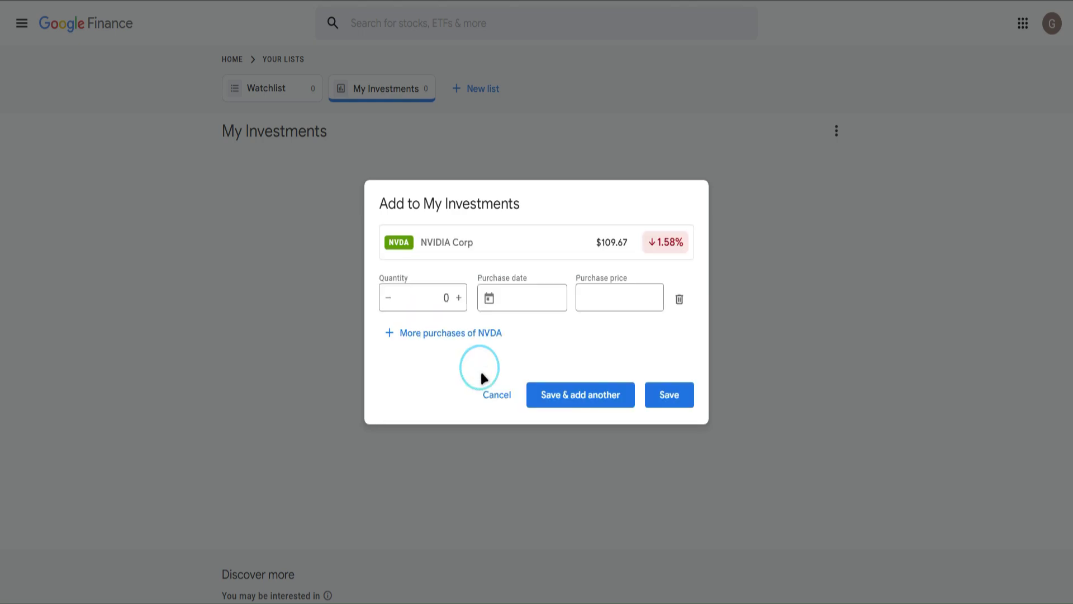
click(447, 297)
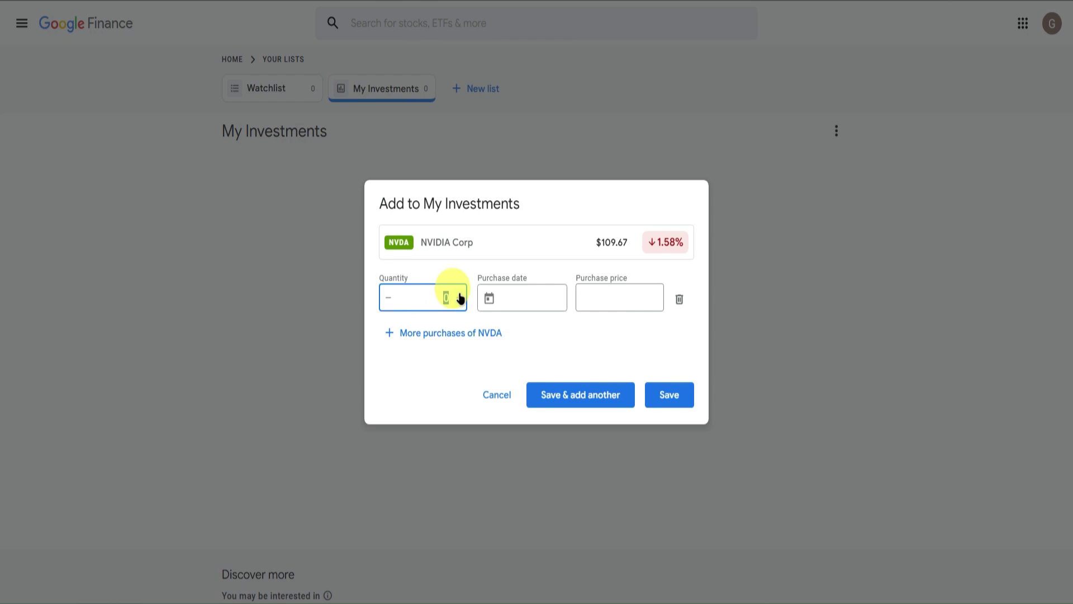
text(10)
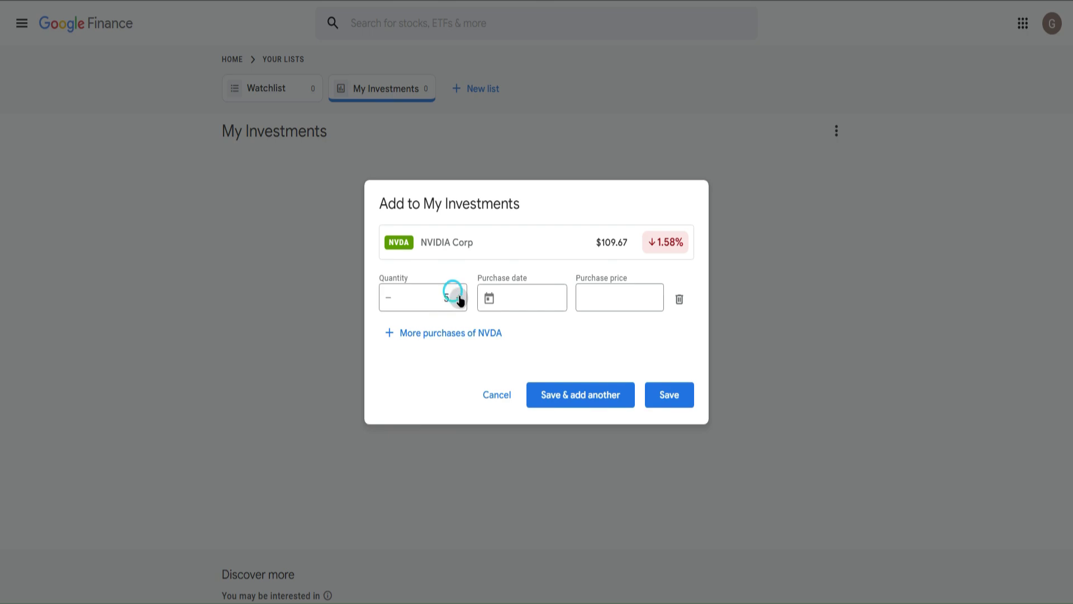
click(458, 295)
click(459, 296)
Set the purchase date of the 20 NVIDIA shares to 3/1/25, keeping the filled-in purchase price
click(510, 298)
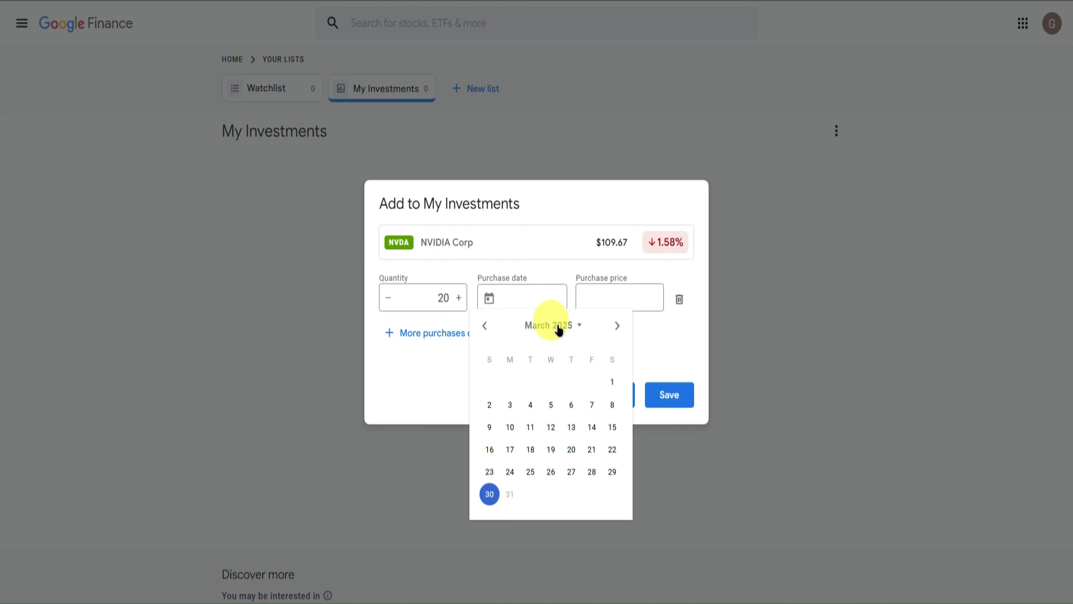
click(612, 382)
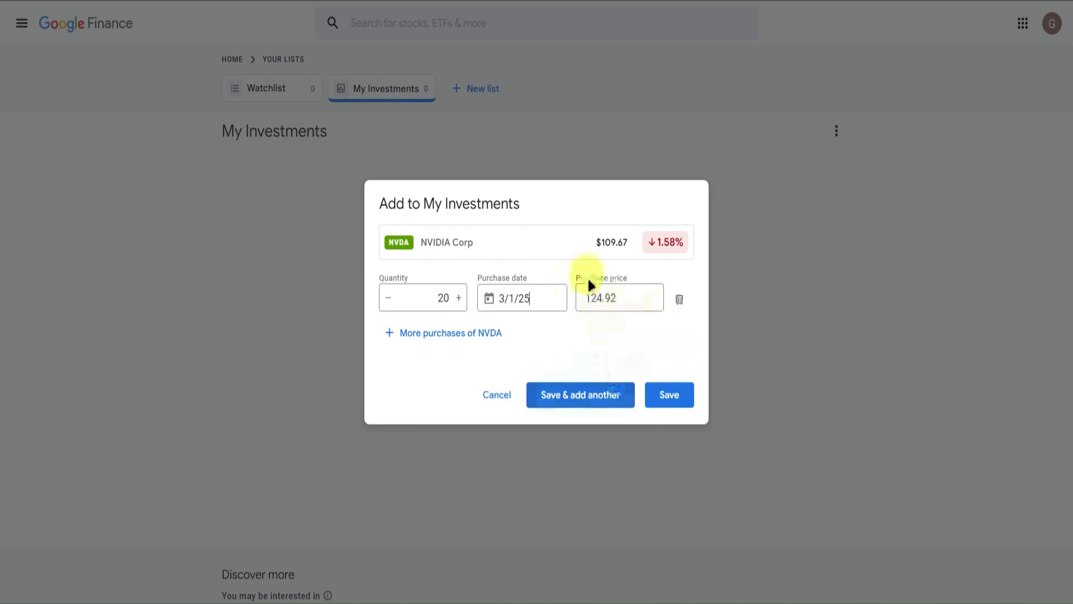
click(636, 297)
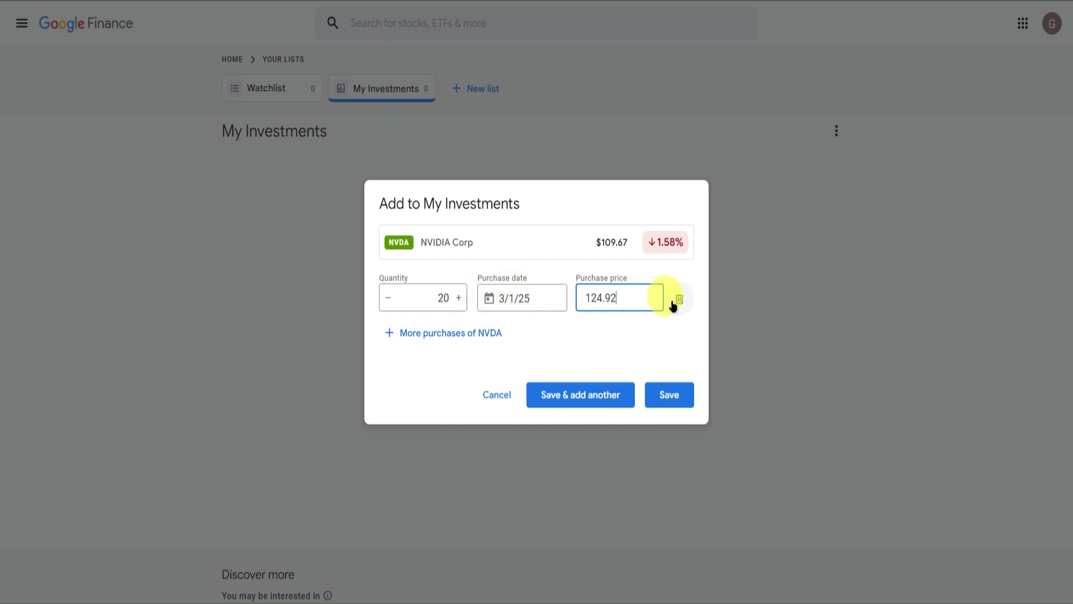
Add a second purchase entry for NVDA with a quantity of 10
click(394, 336)
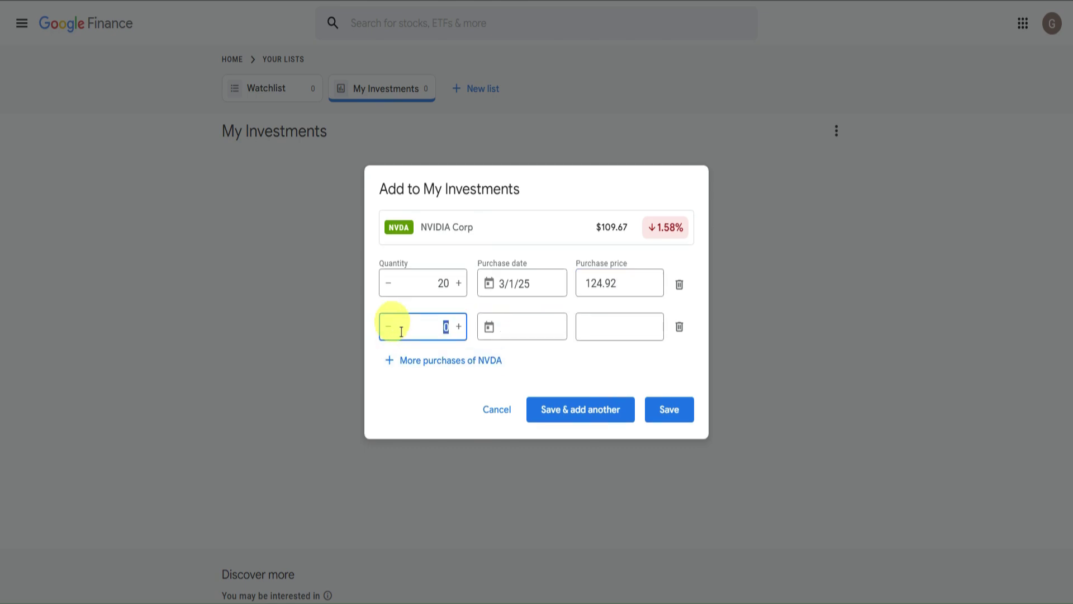
double_click(446, 324)
text(5)
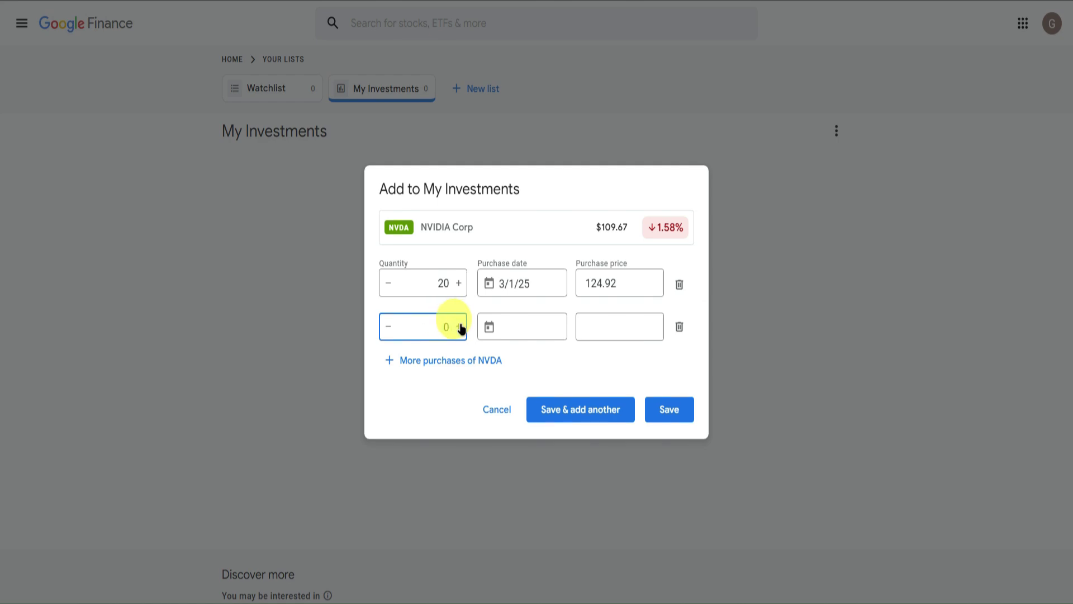
click(459, 326)
click(459, 326)
click(459, 327)
click(459, 326)
click(459, 326)
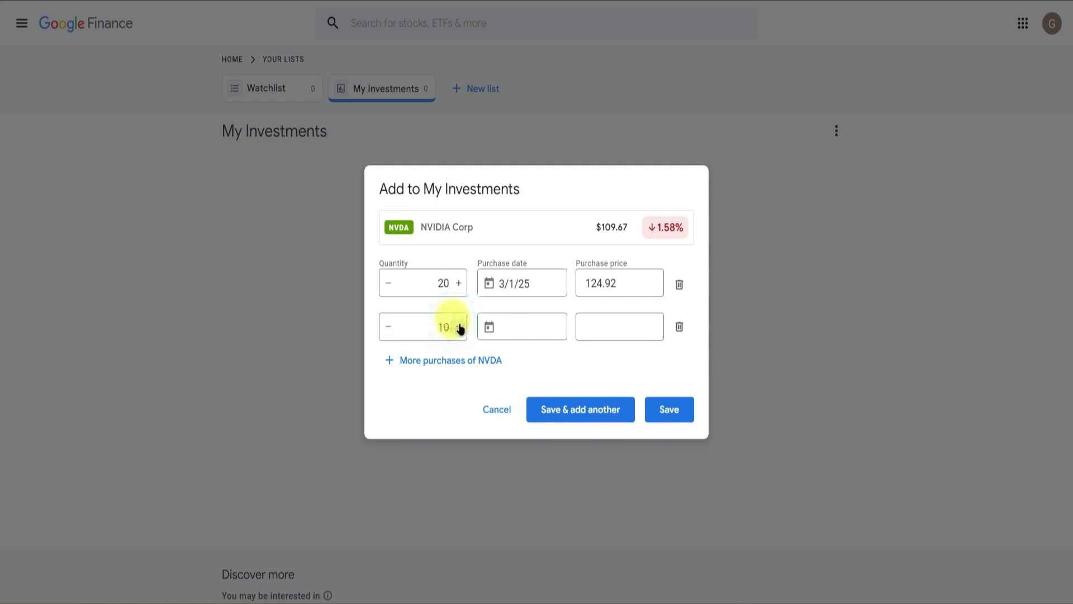
Set the second NVDA purchase date to 3/7/25 and save the investment to the portfolio
click(494, 324)
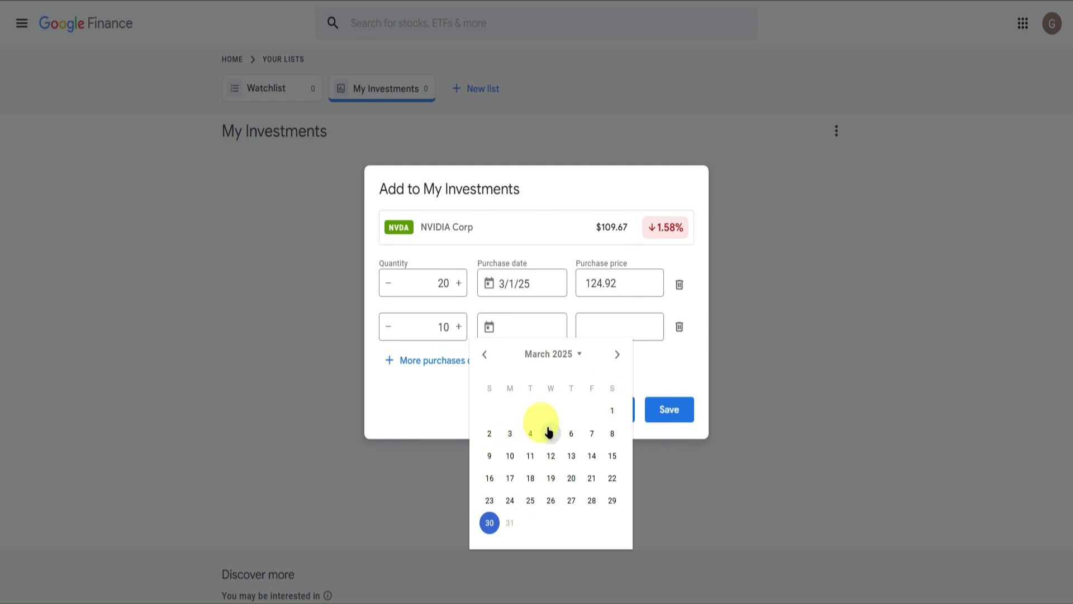
click(591, 433)
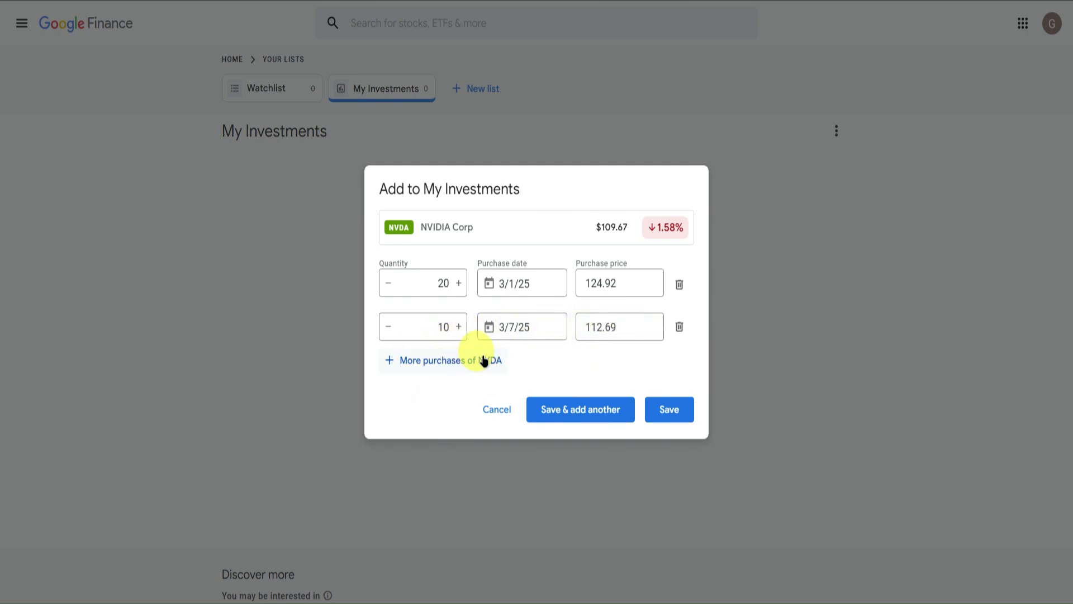
click(662, 408)
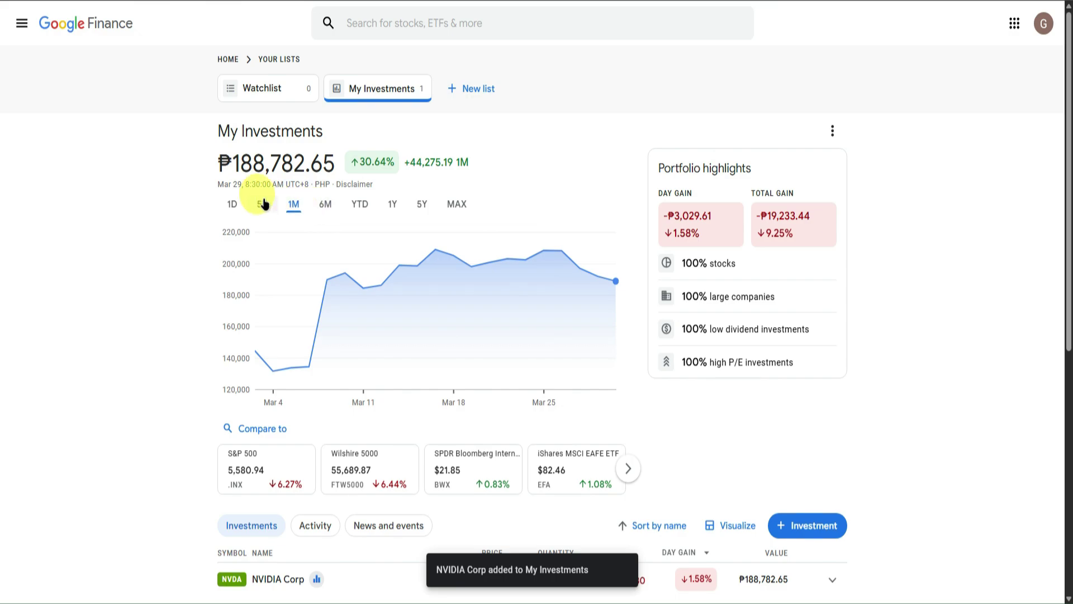
Examine the portfolio's performance chart over each time range from 1D through 5Y and MAX
scroll(364, 218, down, 4)
scroll(364, 218, up, 4)
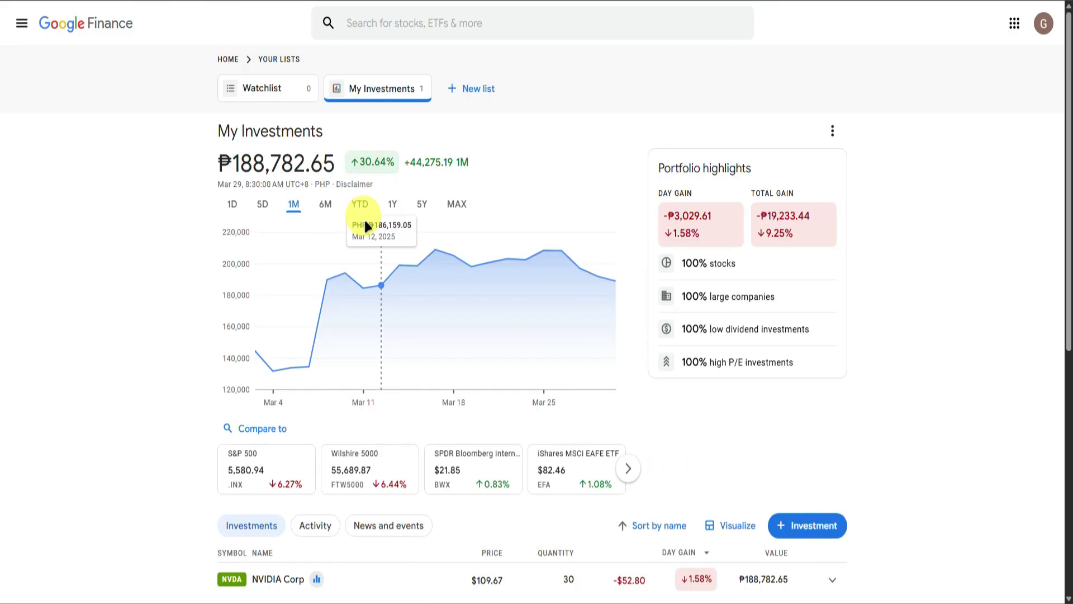
click(295, 204)
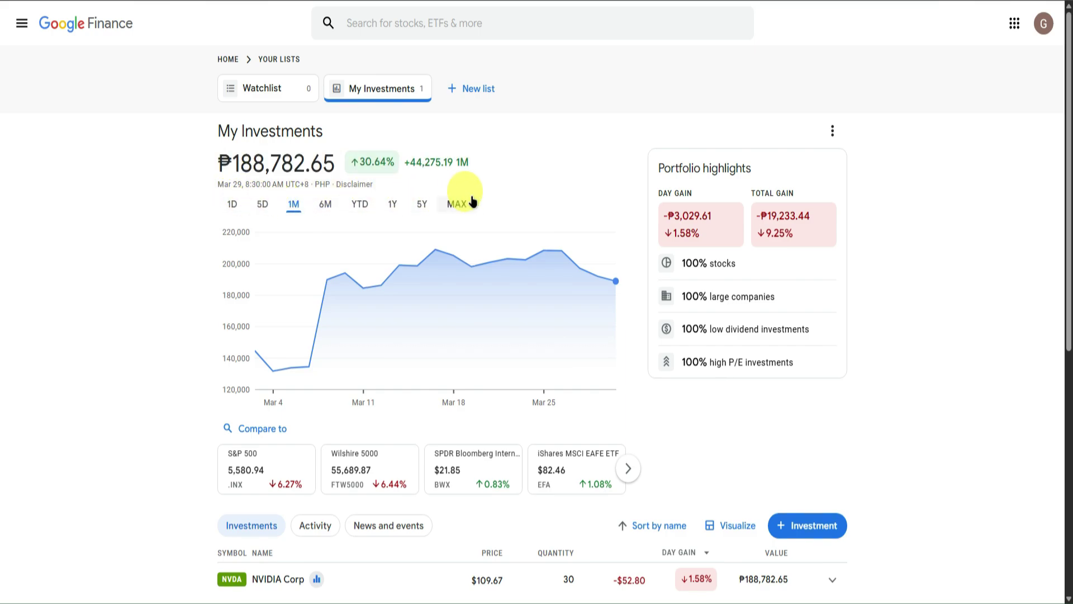
click(236, 205)
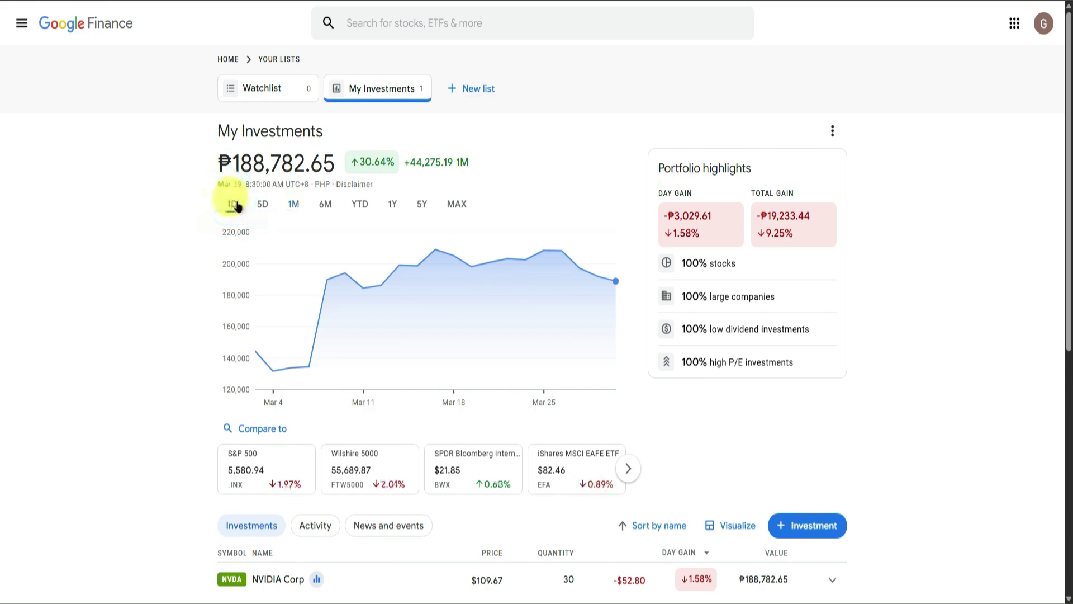
click(265, 205)
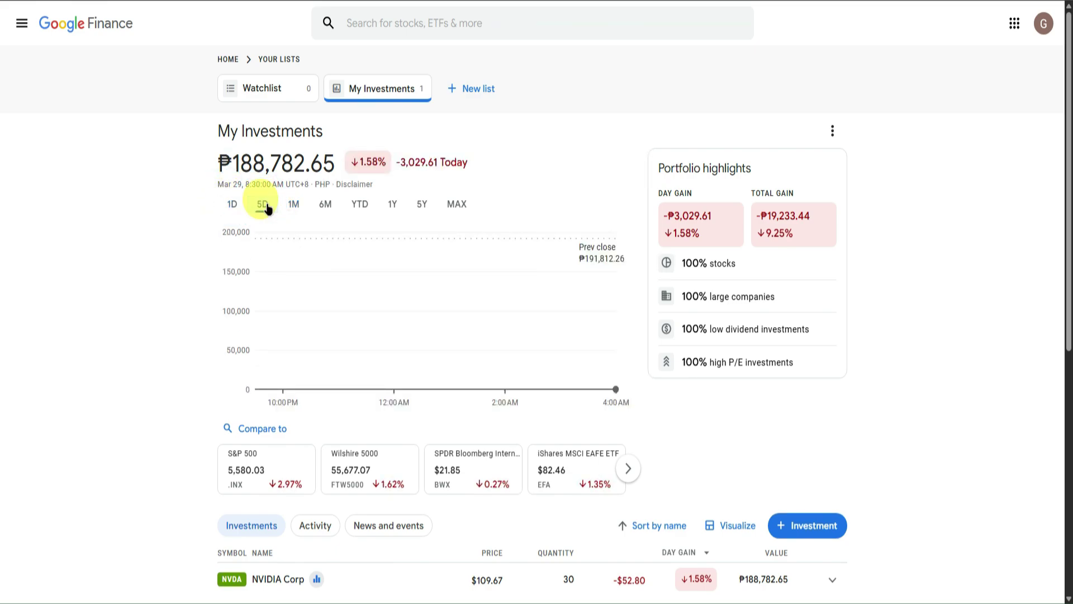
click(290, 206)
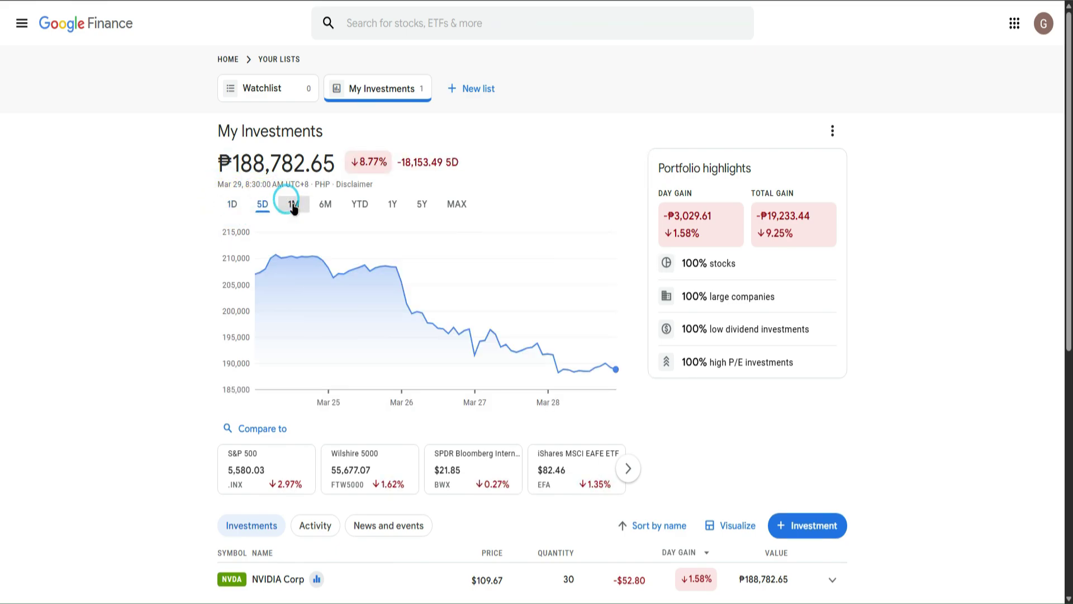
click(326, 205)
click(358, 204)
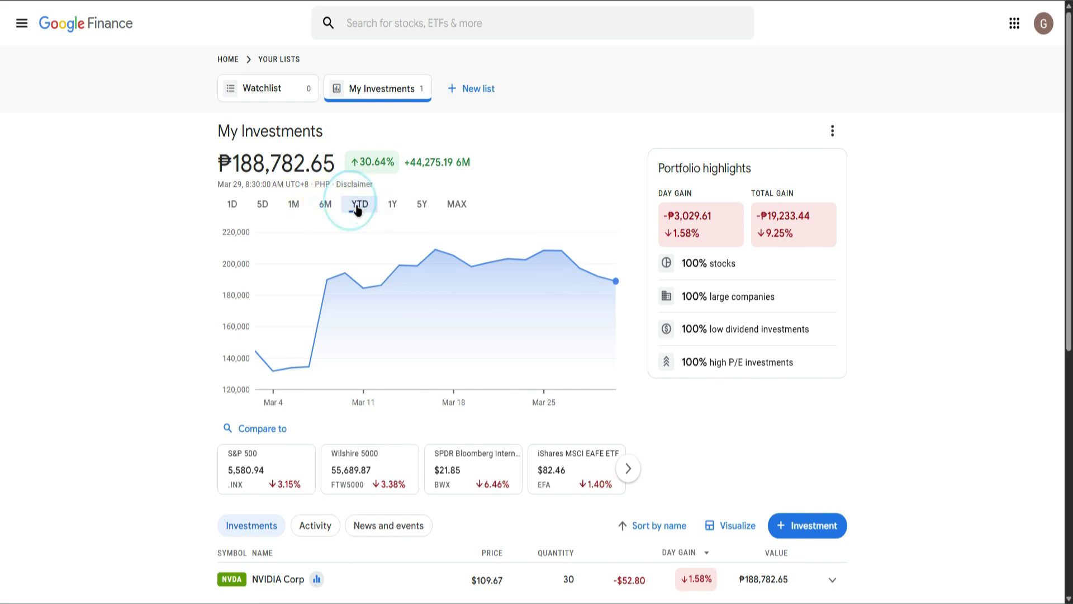
click(391, 204)
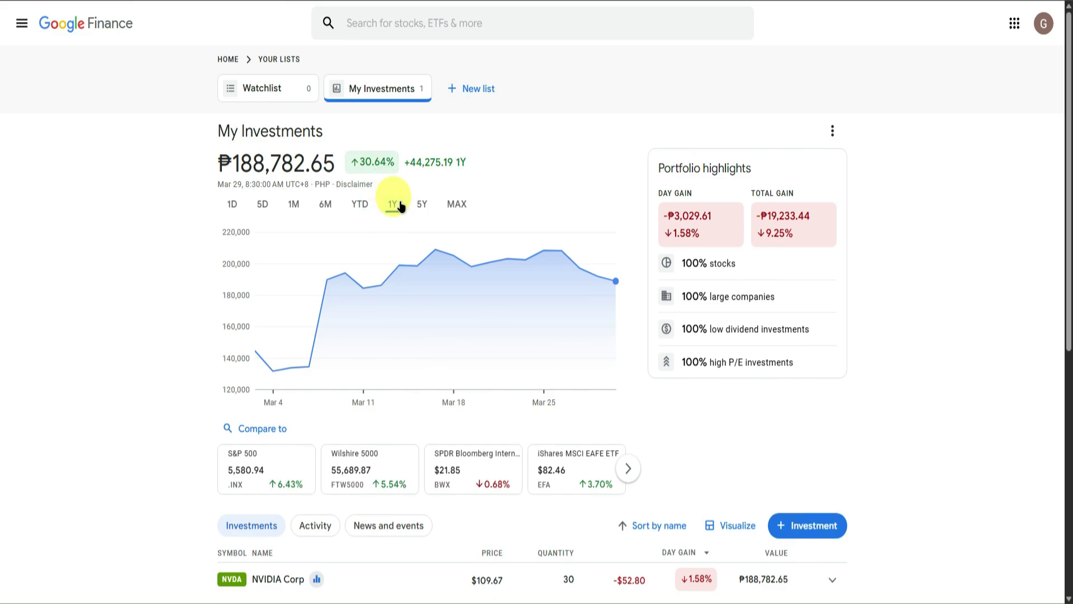
click(422, 205)
click(453, 205)
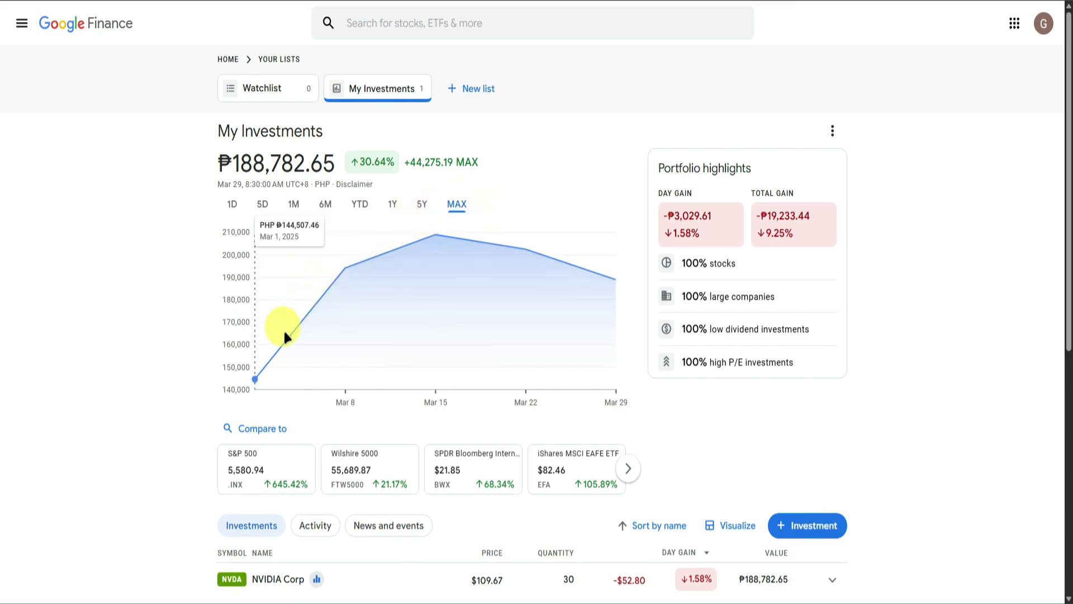
Compare the portfolio's performance over 1M, 1D, YTD and 5Y, and view the benchmarks and holdings below the chart
click(293, 204)
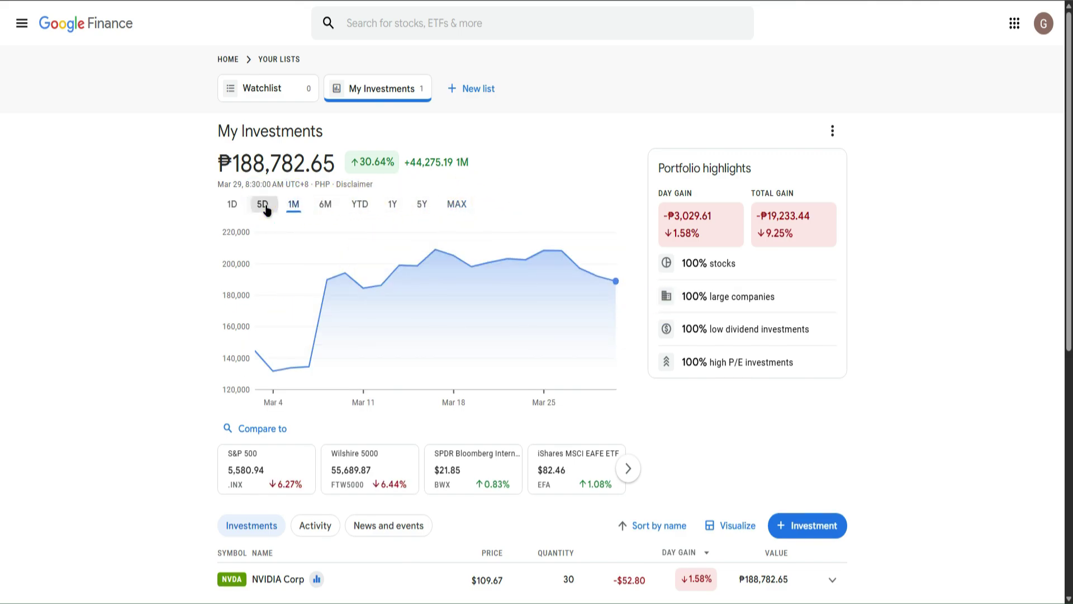
click(232, 204)
click(293, 204)
click(352, 204)
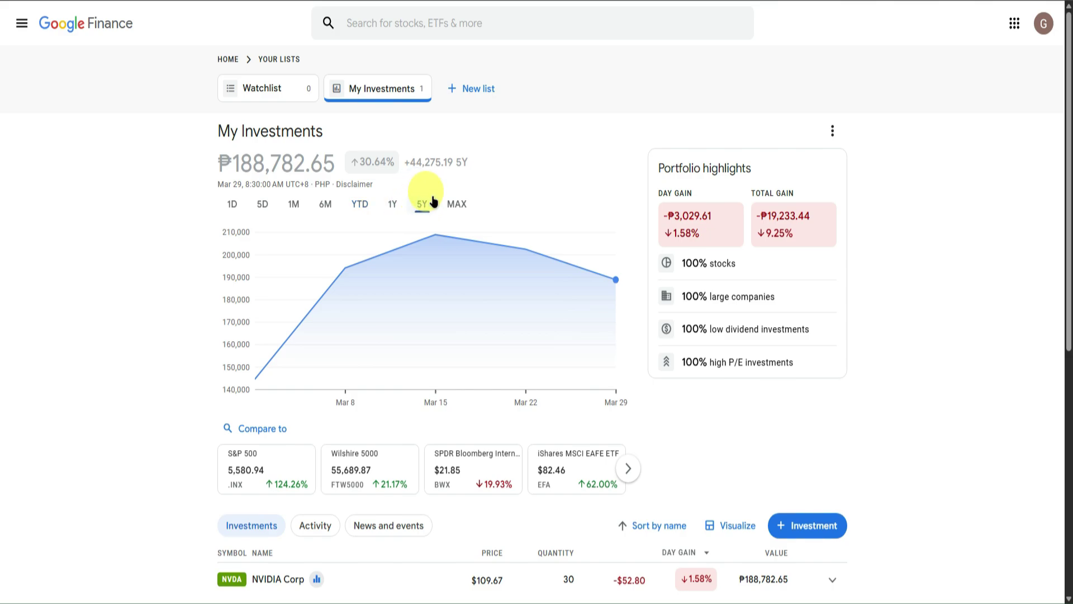
click(422, 204)
scroll(447, 212, down, 2)
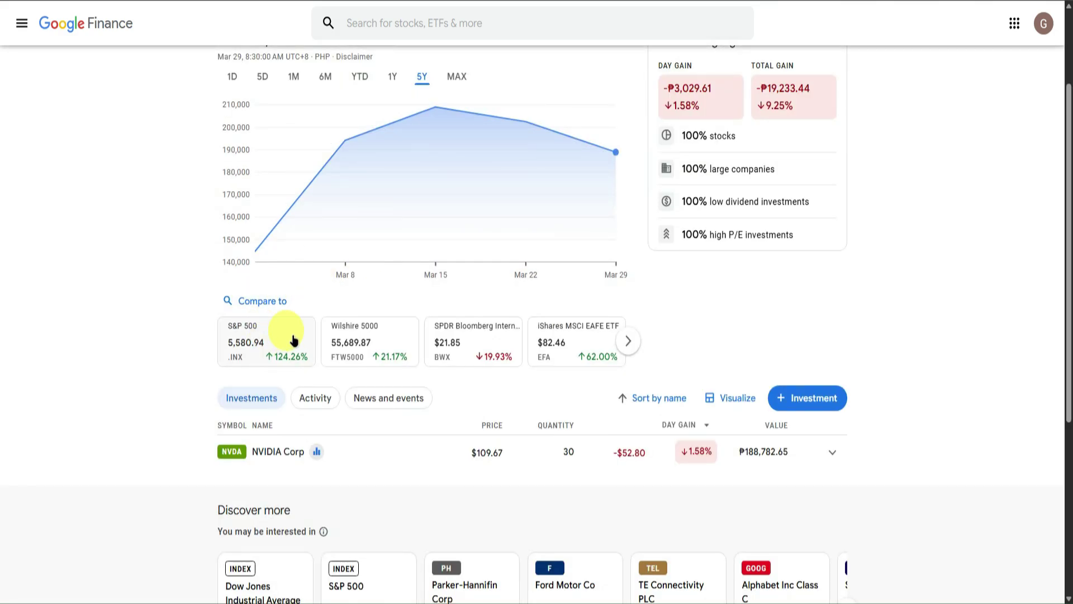
scroll(459, 268, up, 2)
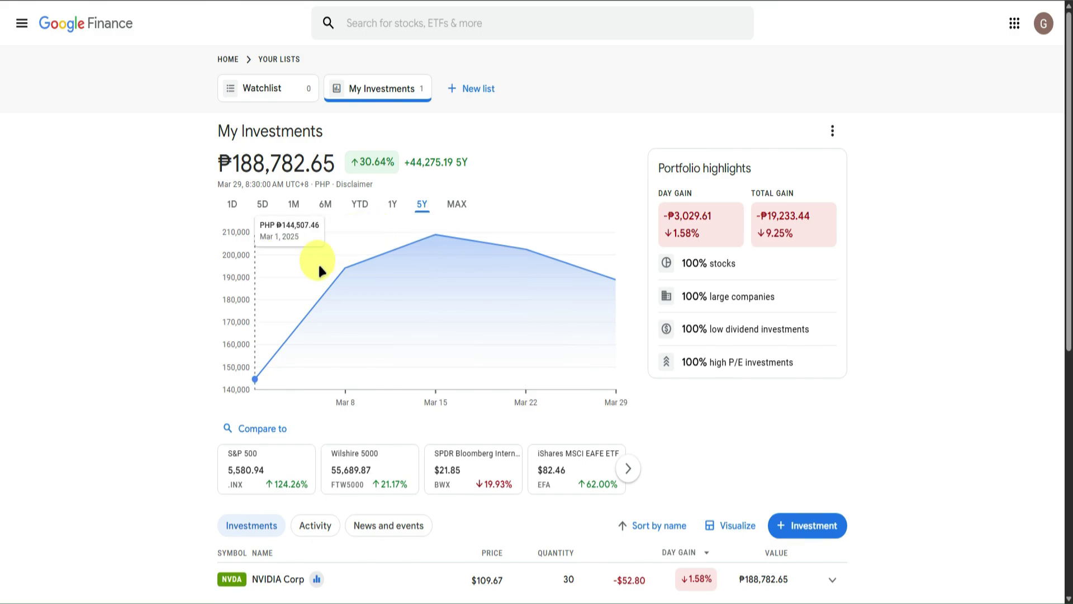
scroll(455, 277, down, 2)
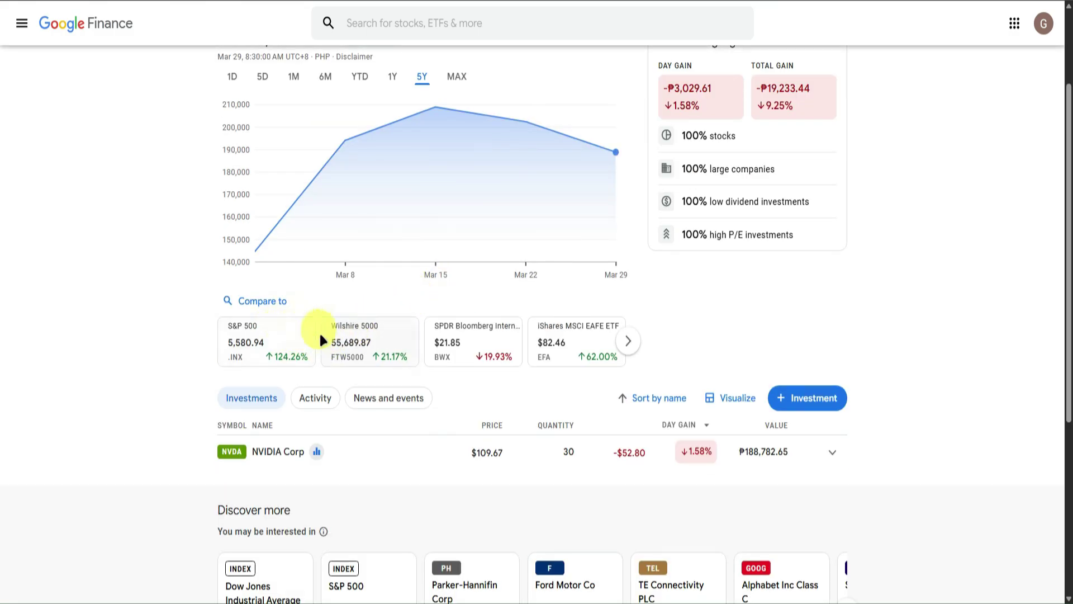
Browse the suggested benchmarks, compare the portfolio's 5Y performance with the Wilshire 5000, and clear the comparison
click(629, 340)
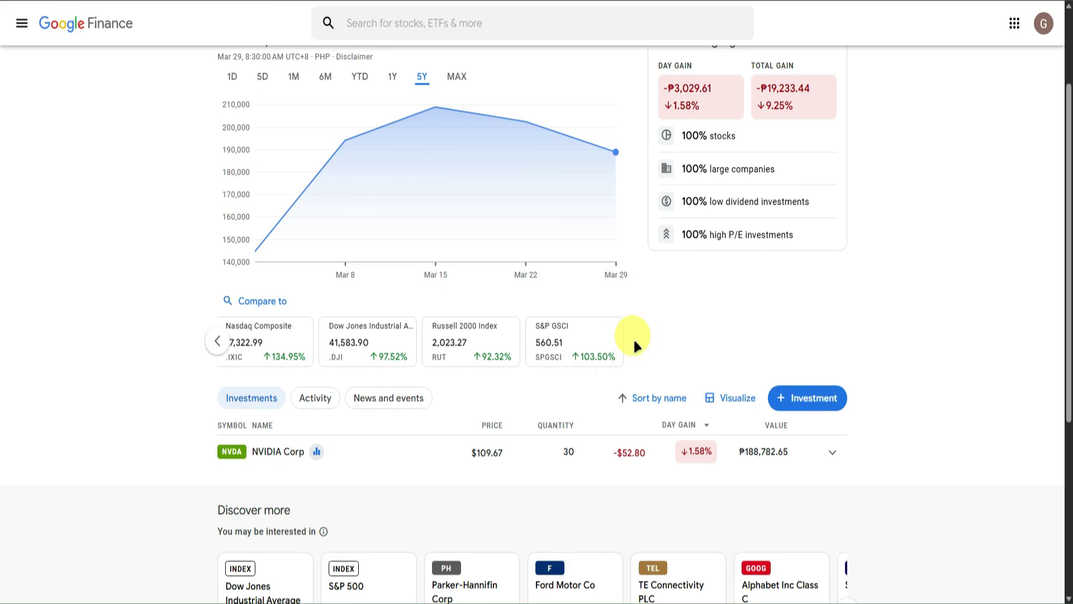
click(218, 342)
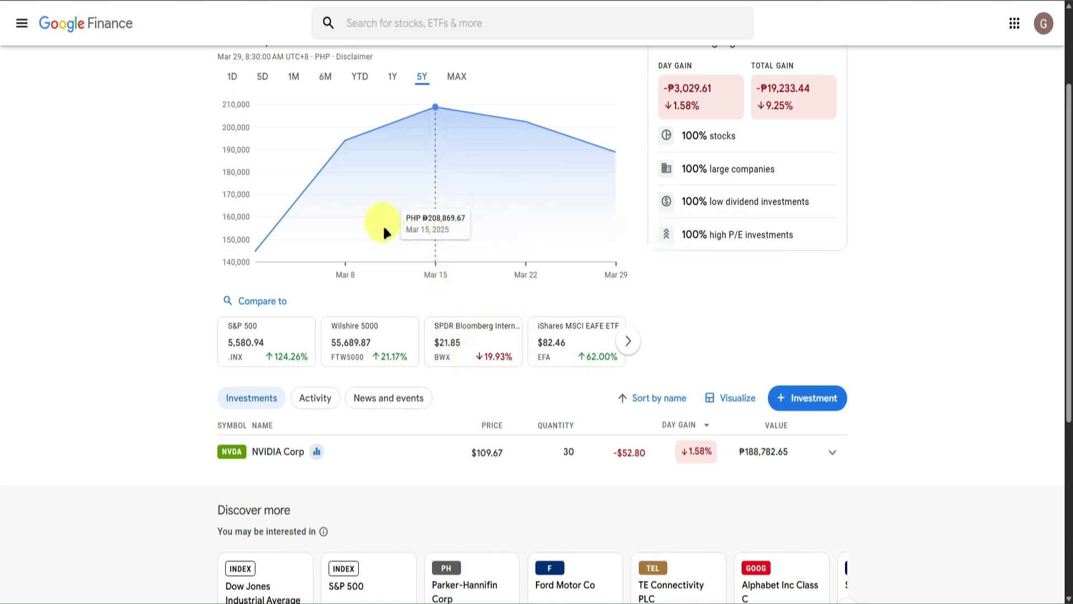
click(390, 340)
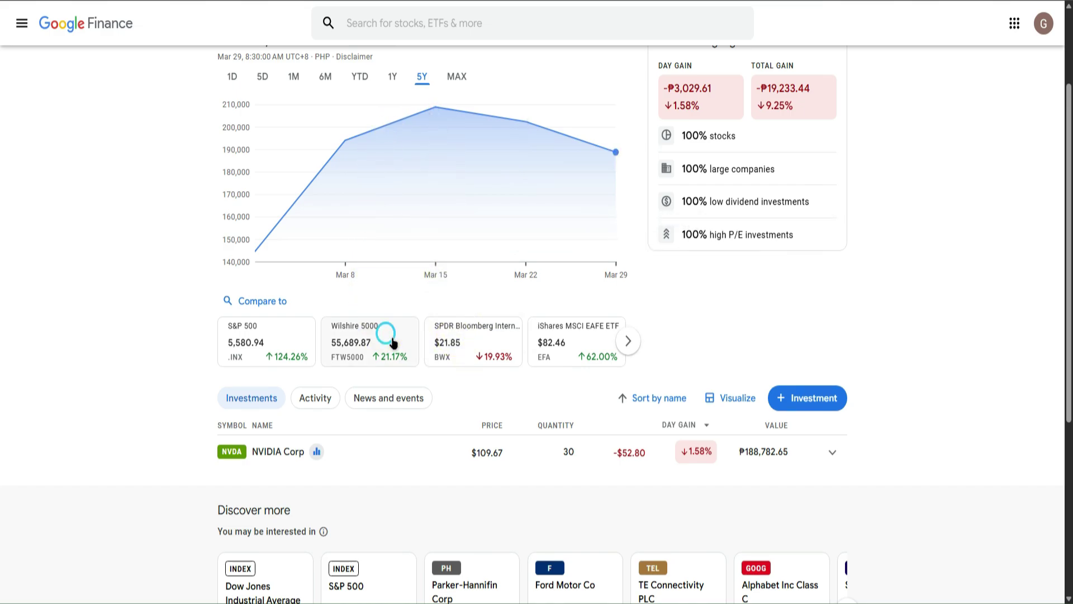
scroll(421, 263, up, 1)
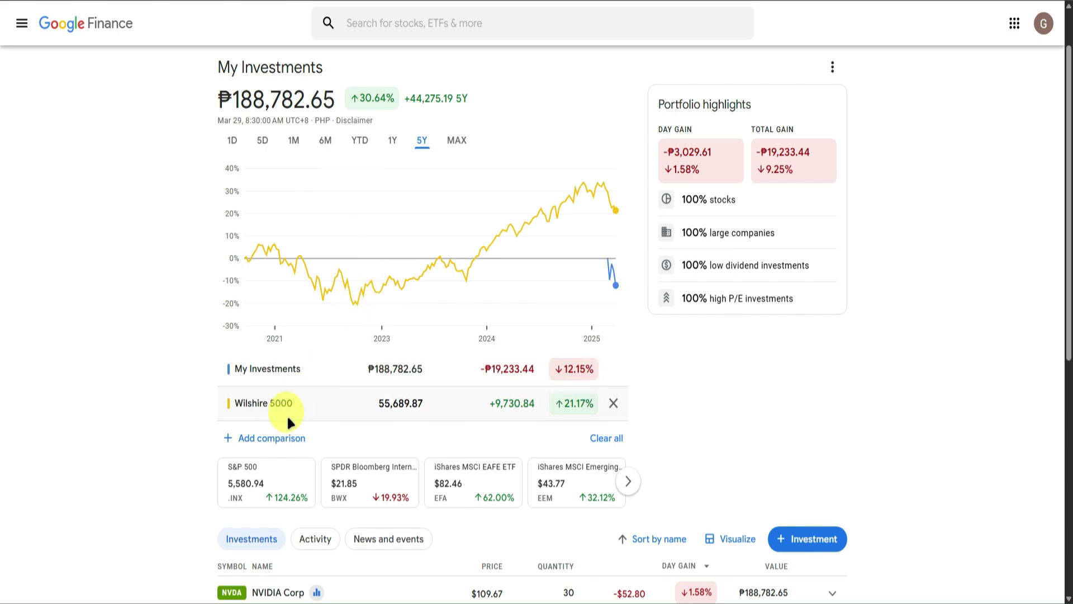
scroll(285, 438, down, 2)
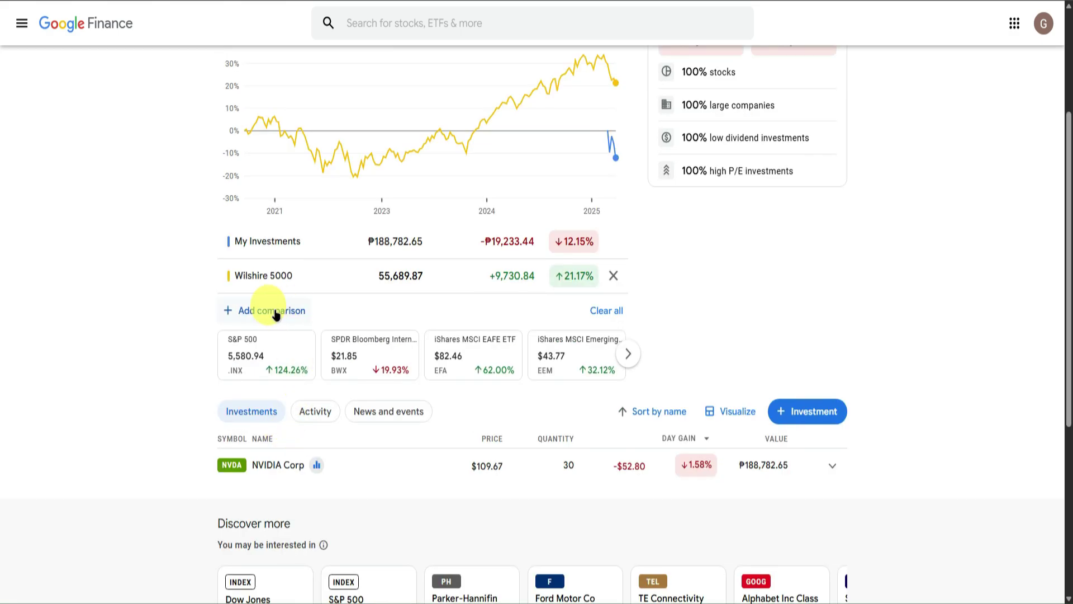
click(607, 311)
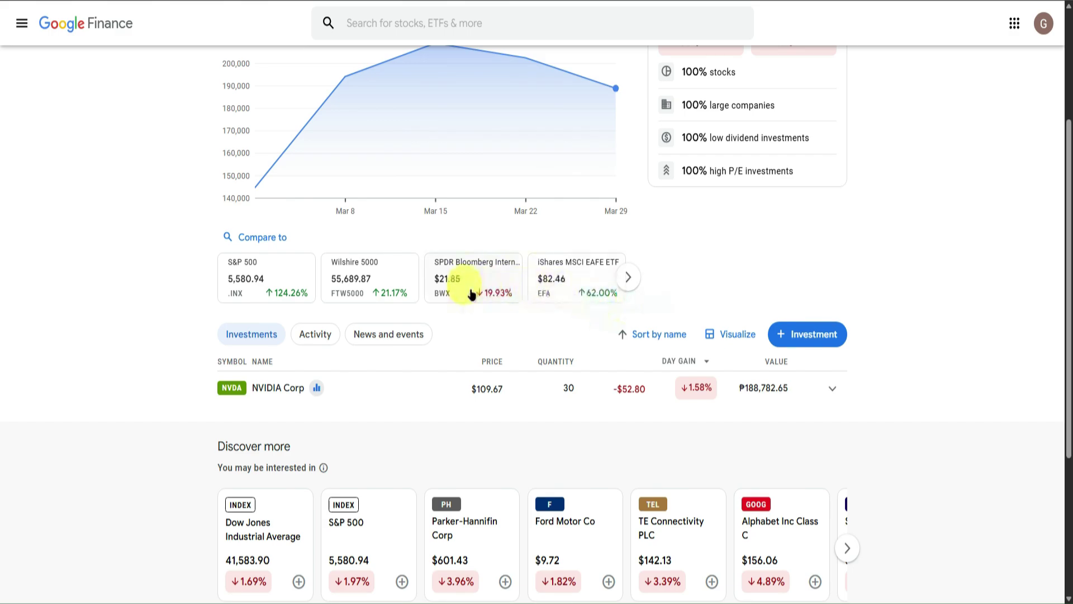
Record and save another NVIDIA purchase in the investments list with a quantity of 10, dated 3/30/25, at a price of 109.67
scroll(470, 294, down, 2)
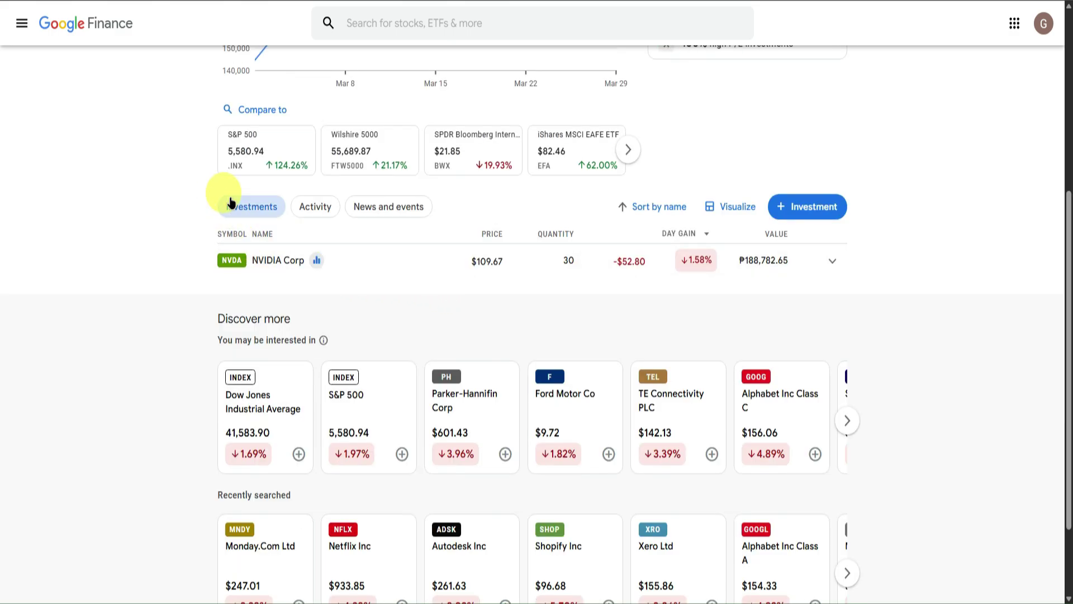
click(259, 212)
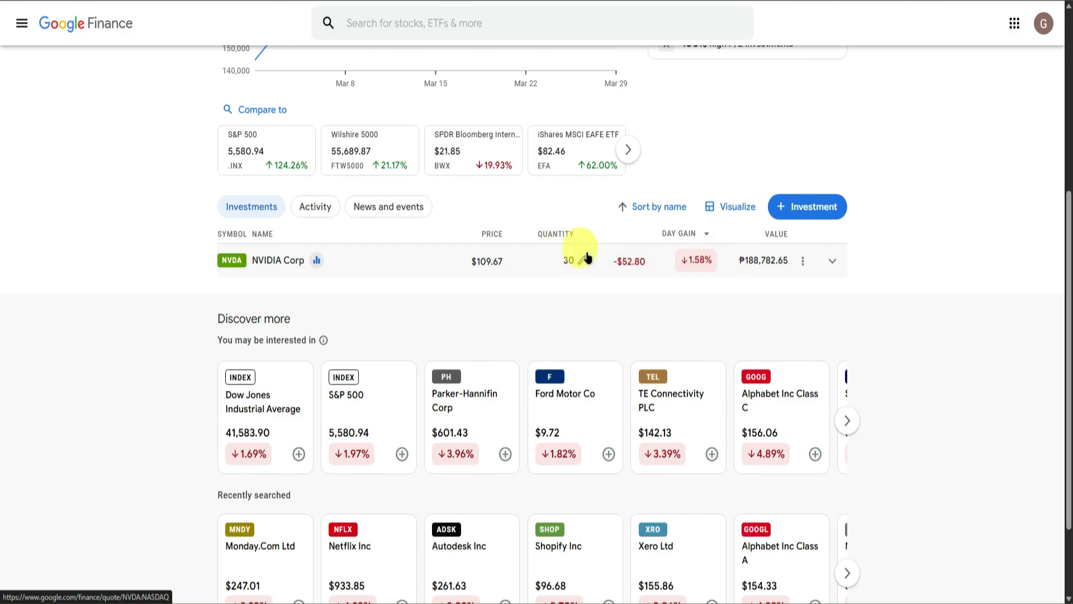
click(800, 261)
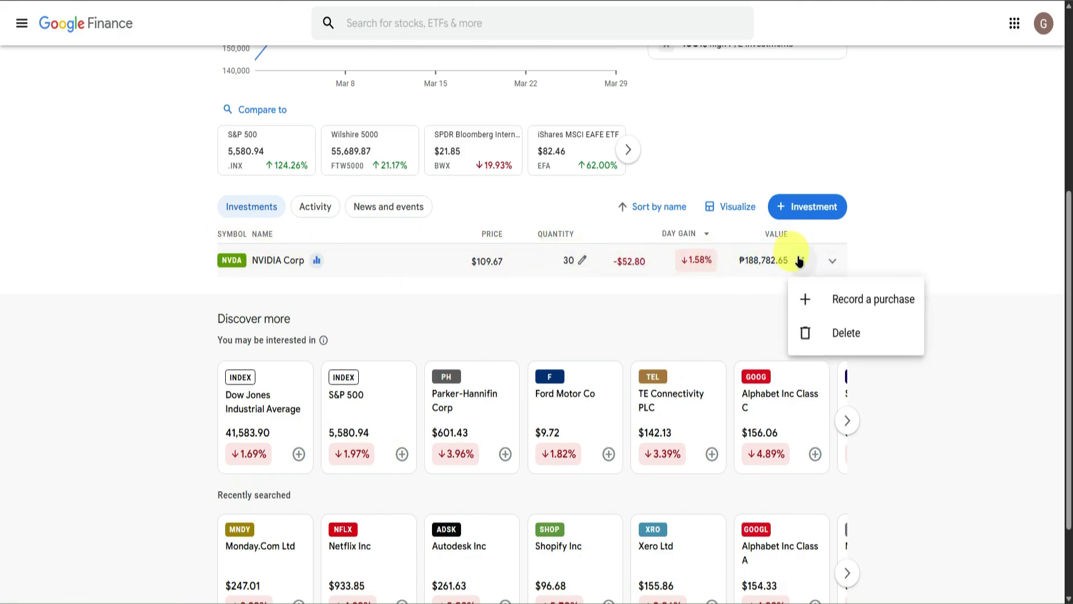
click(847, 300)
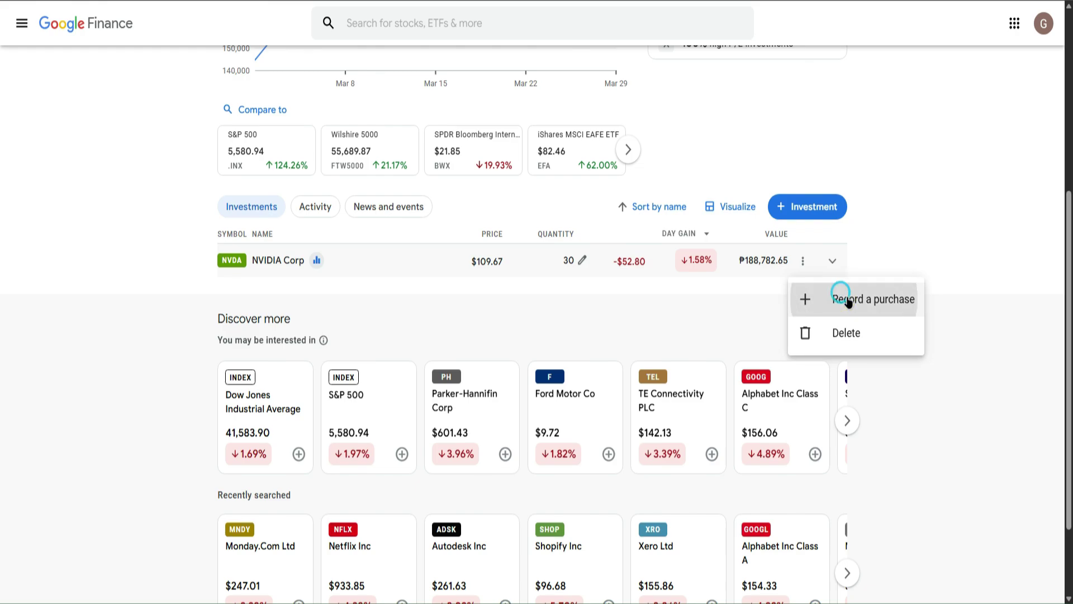
click(476, 300)
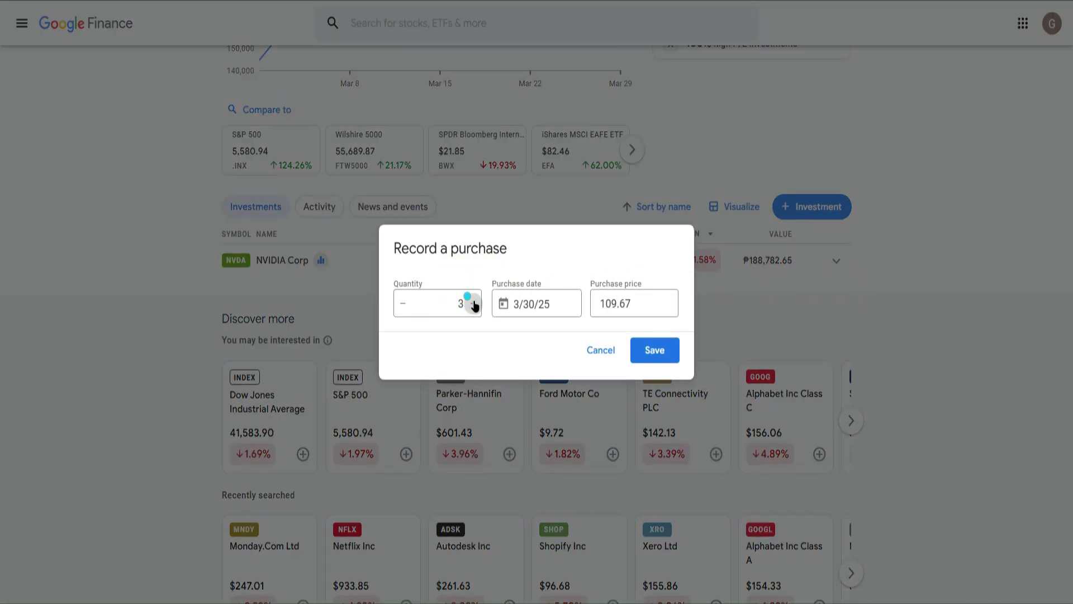
click(476, 300)
click(475, 300)
click(475, 300)
click(476, 300)
click(476, 301)
click(475, 300)
click(476, 300)
click(475, 302)
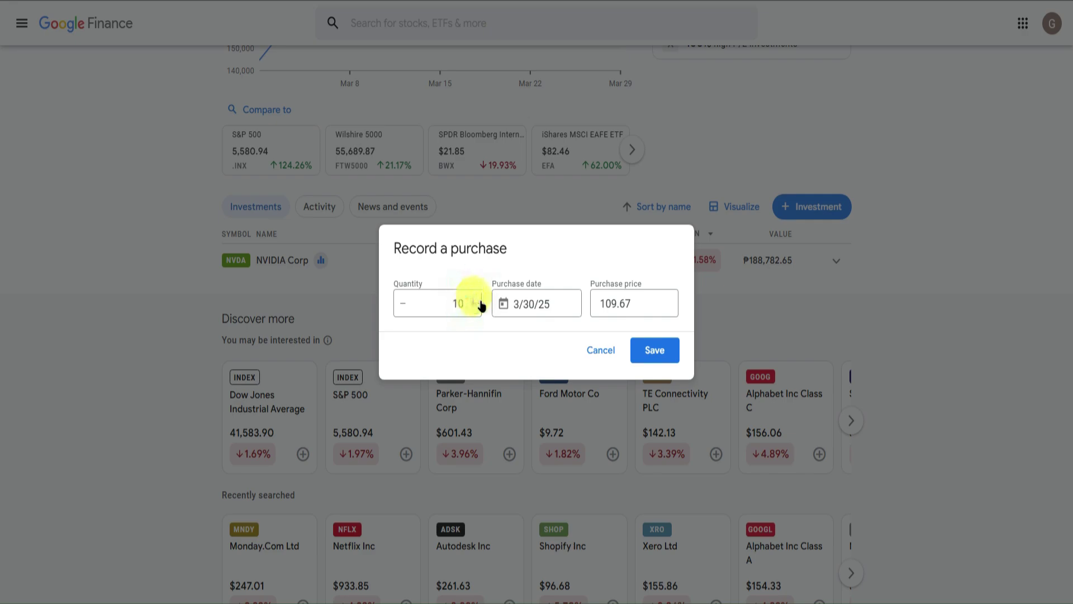
click(545, 302)
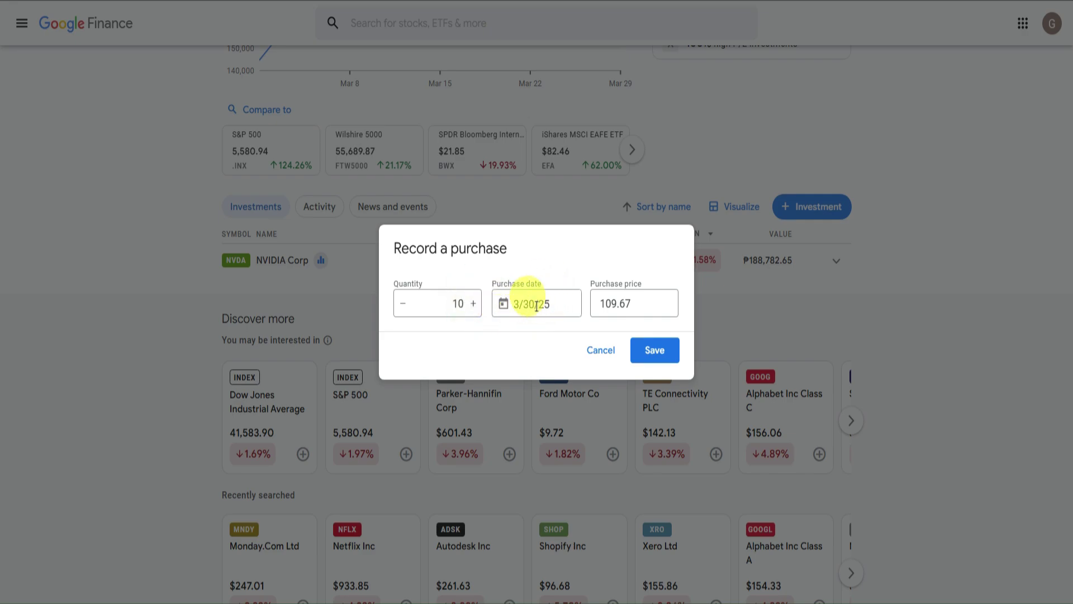
click(648, 350)
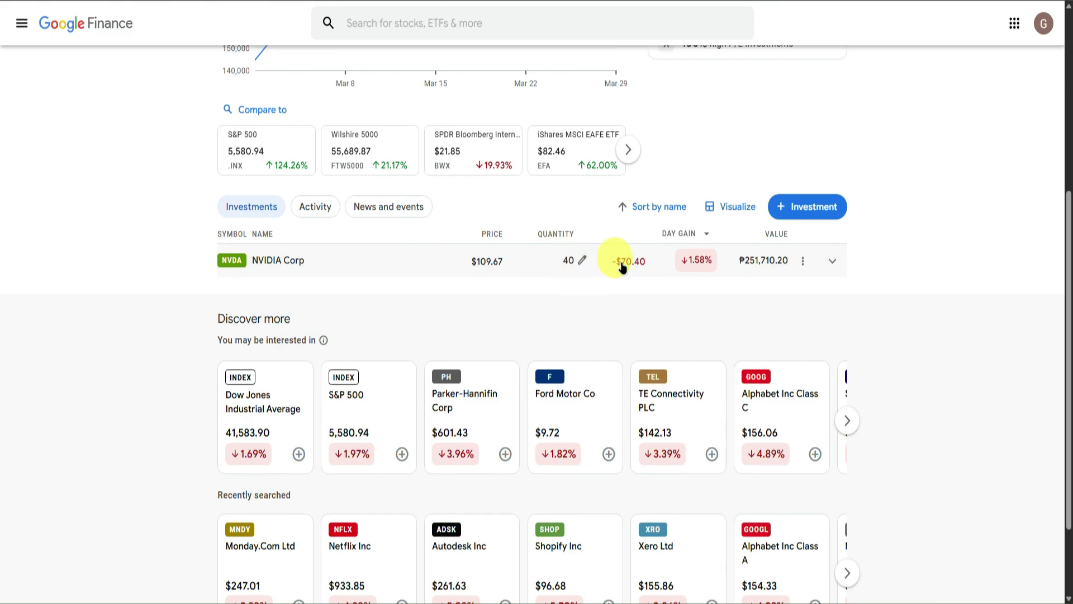
Review the NVIDIA holding's available actions and its individual purchase records, and collapse the purchase details
click(802, 262)
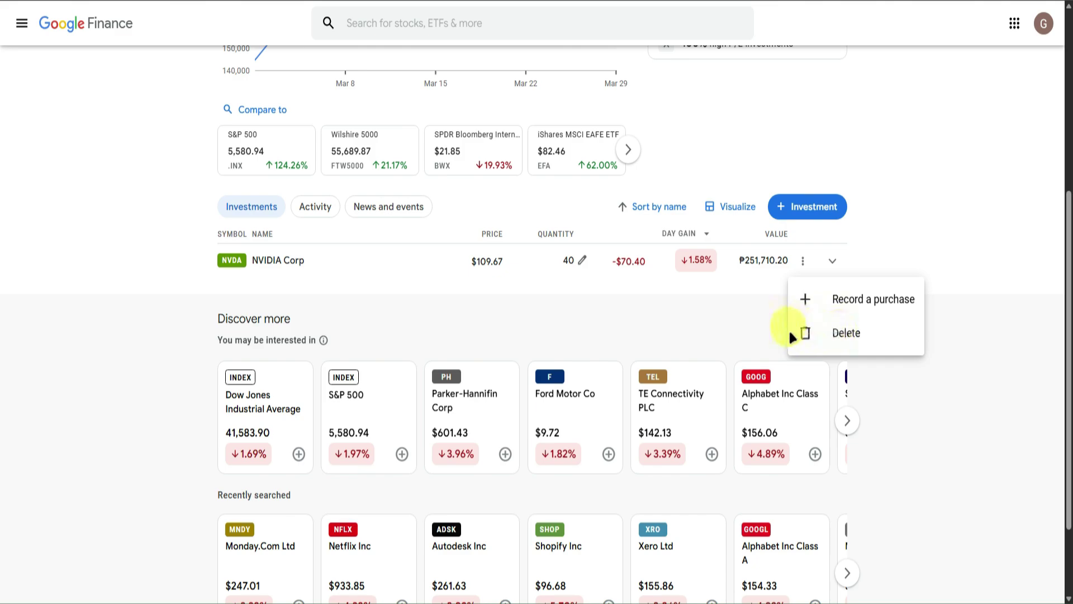
click(688, 316)
click(831, 262)
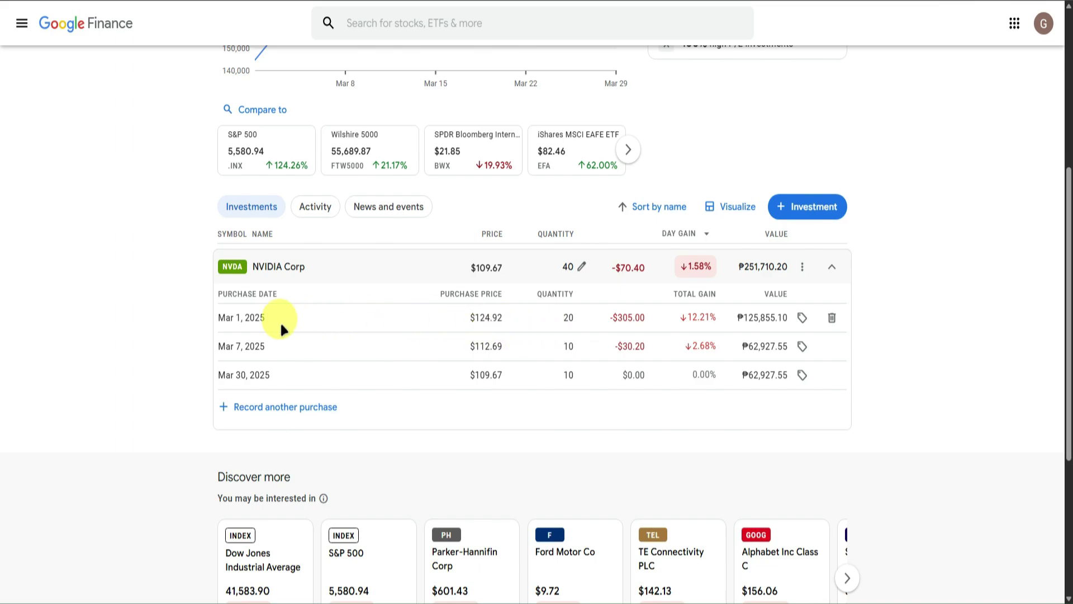
drag(219, 317, 255, 316)
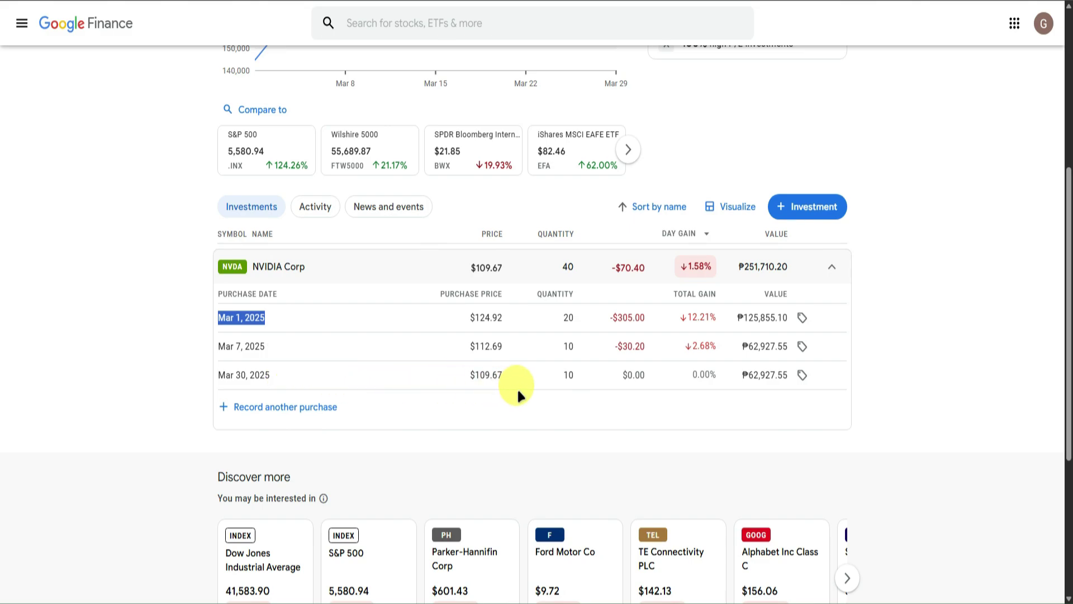
mouse_move(829, 349)
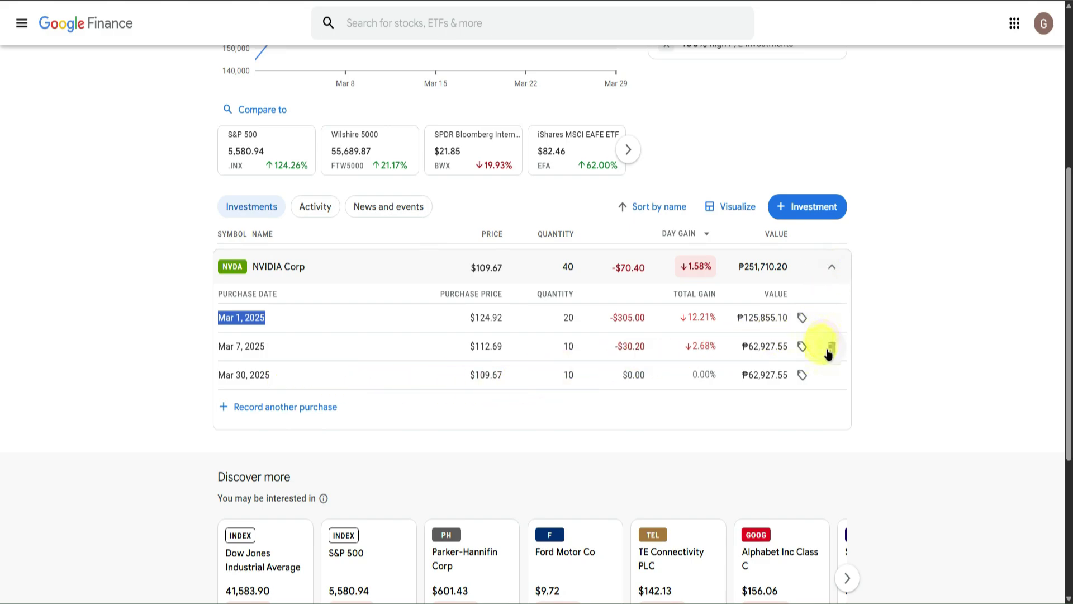
mouse_move(833, 321)
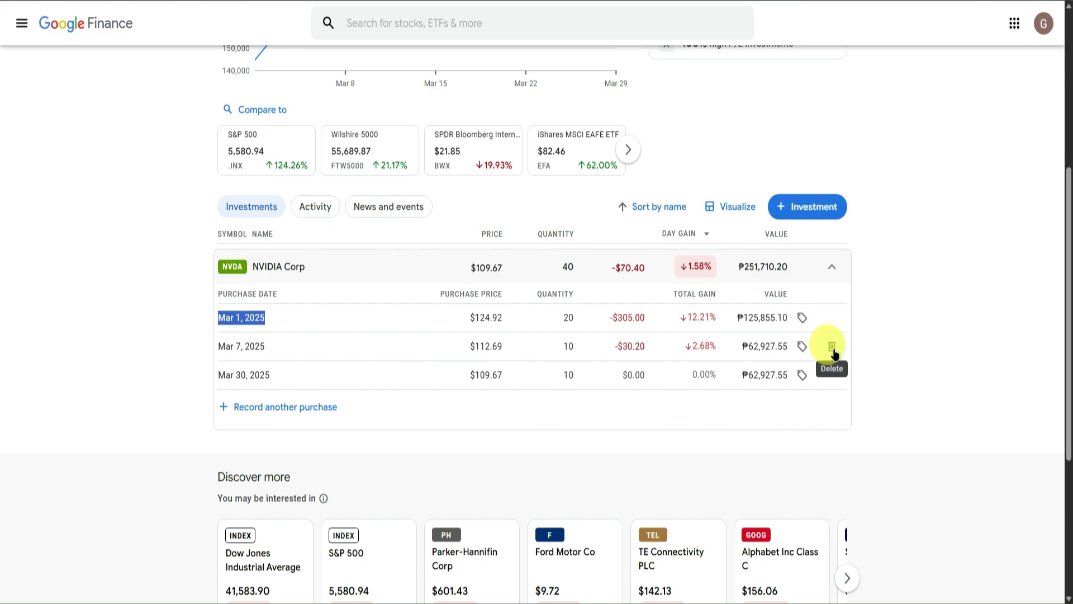
click(832, 267)
Browse the suggested and recently searched stocks below the holdings, and review the portfolio overview
scroll(468, 307, down, 2)
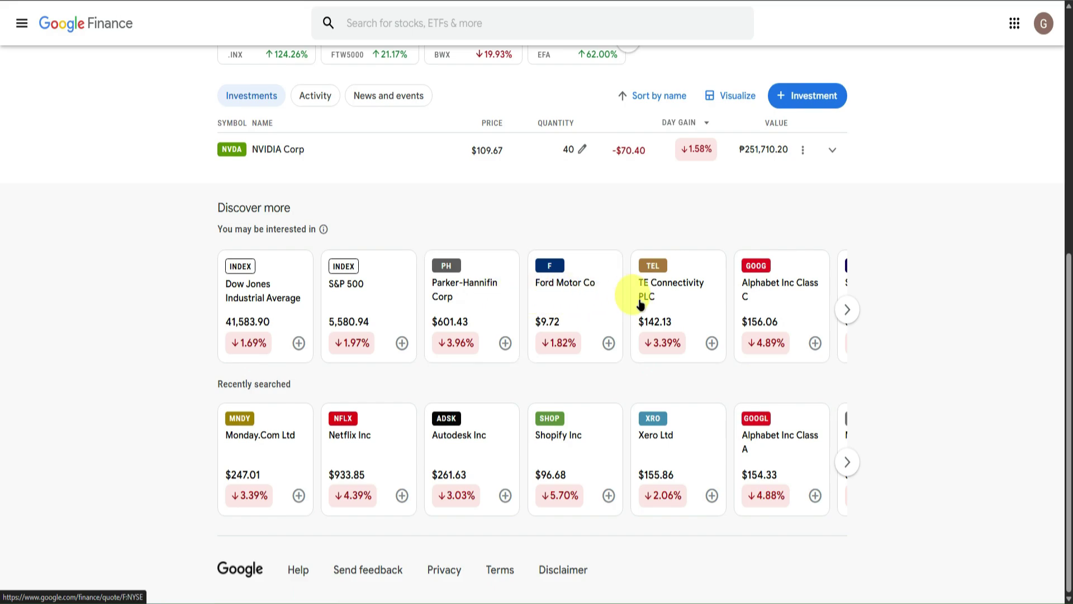
click(847, 311)
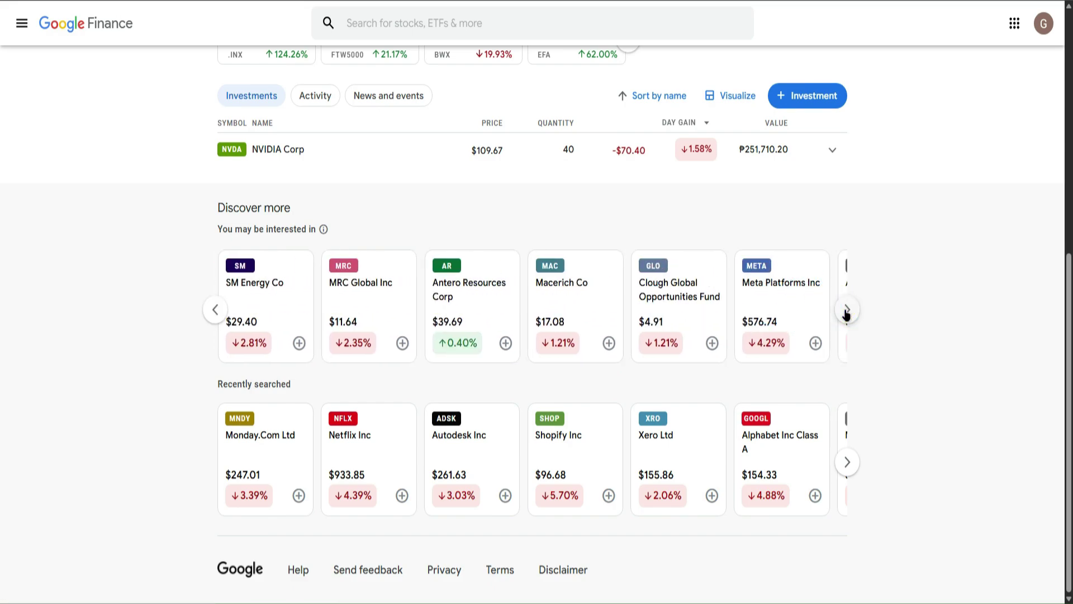
click(847, 312)
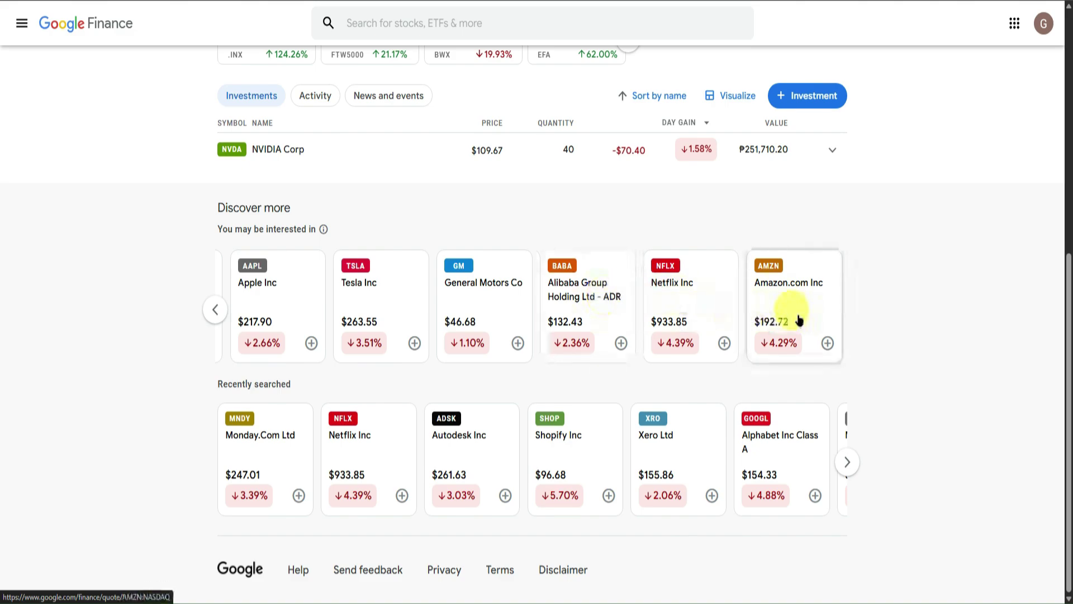
click(846, 462)
click(847, 462)
scroll(551, 363, up, 6)
scroll(508, 346, down, 3)
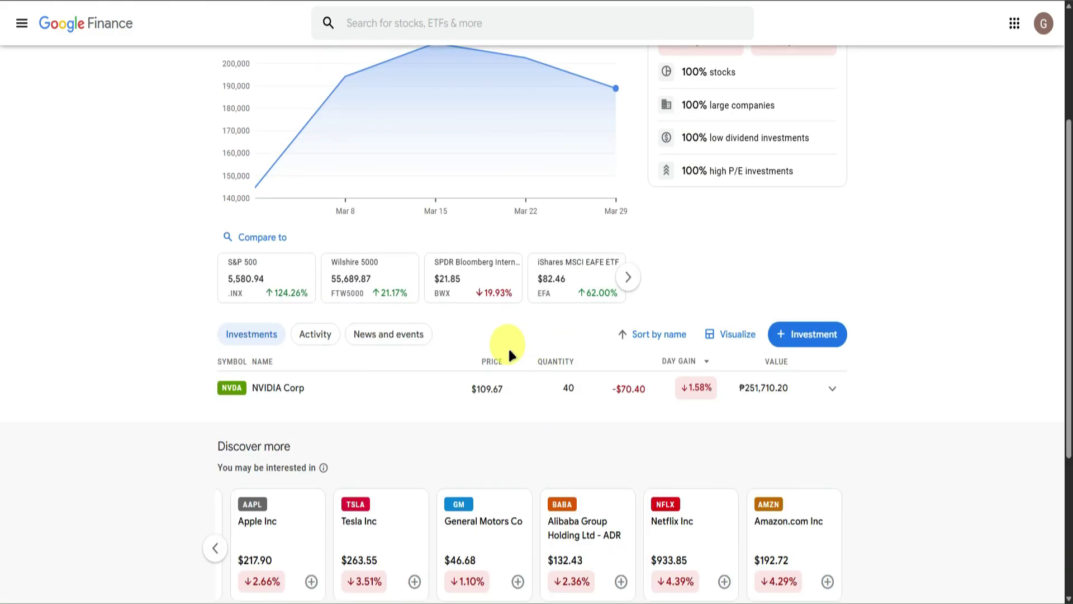
scroll(436, 340, up, 3)
scroll(440, 339, down, 3)
scroll(441, 339, up, 3)
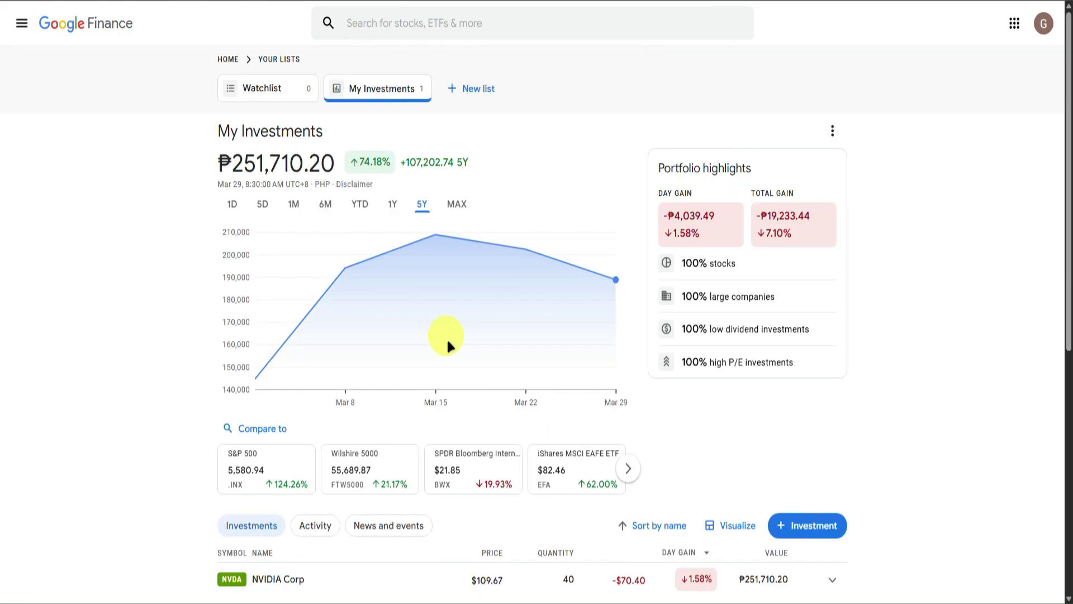
Add Tesla Inc to My Investments with a quantity of 50 and a purchase date of 3/25/25, and save it
scroll(482, 340, down, 3)
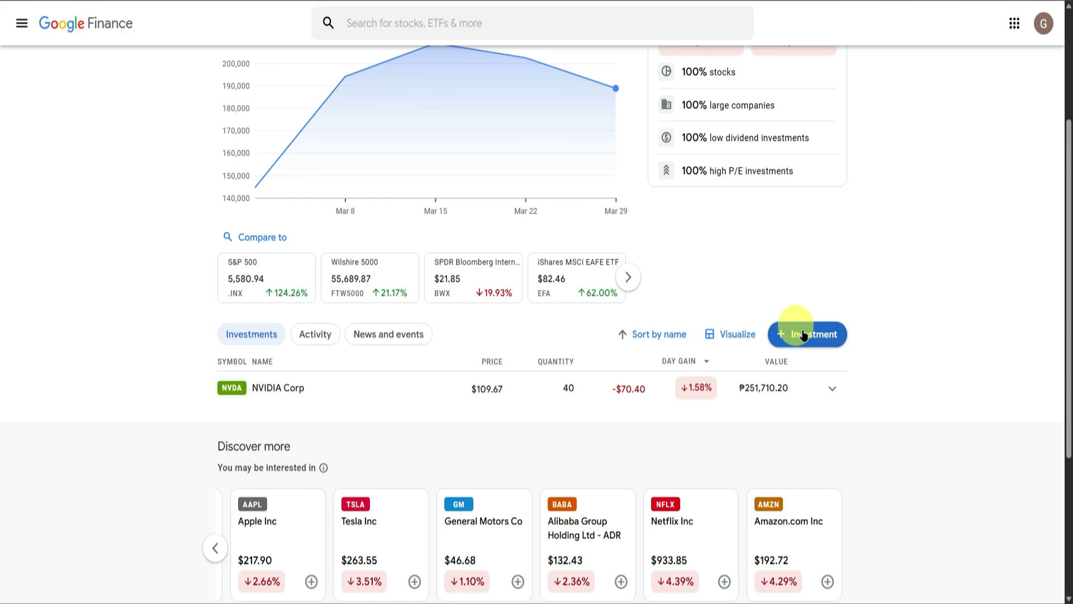
click(808, 334)
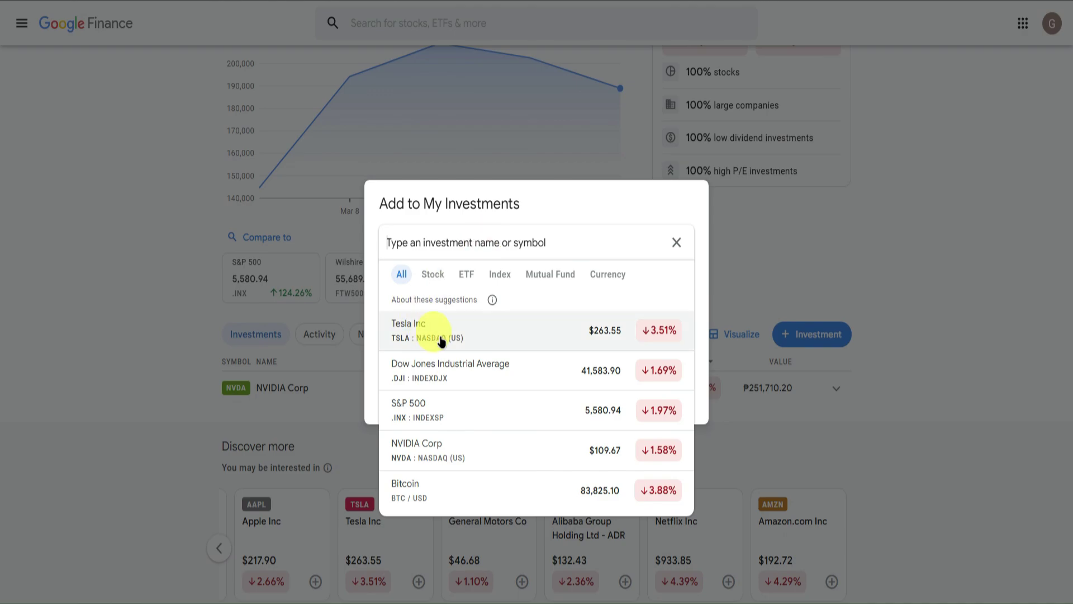
click(471, 333)
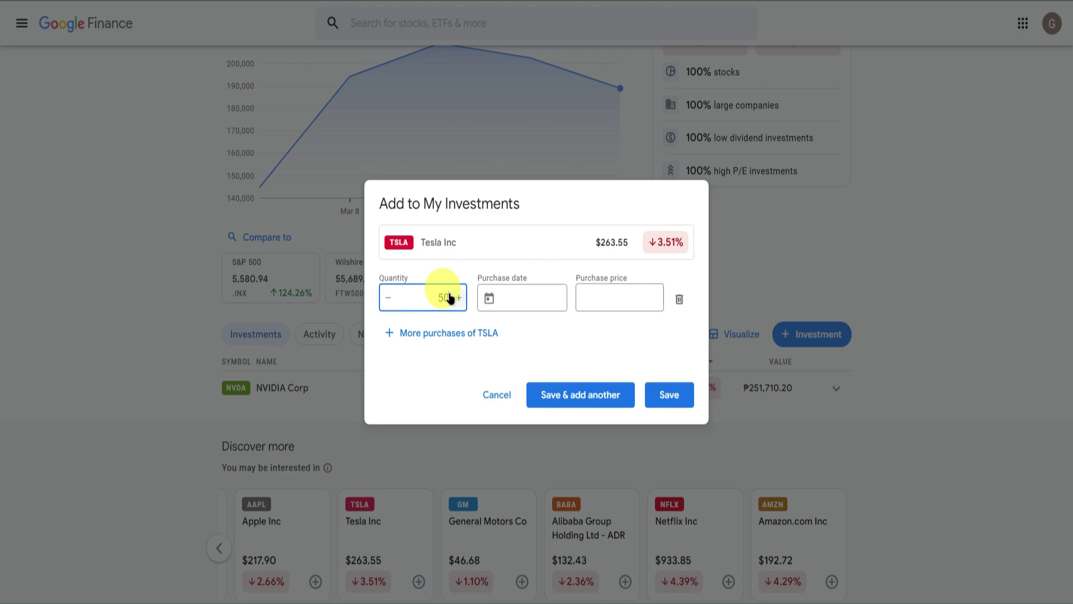
click(515, 280)
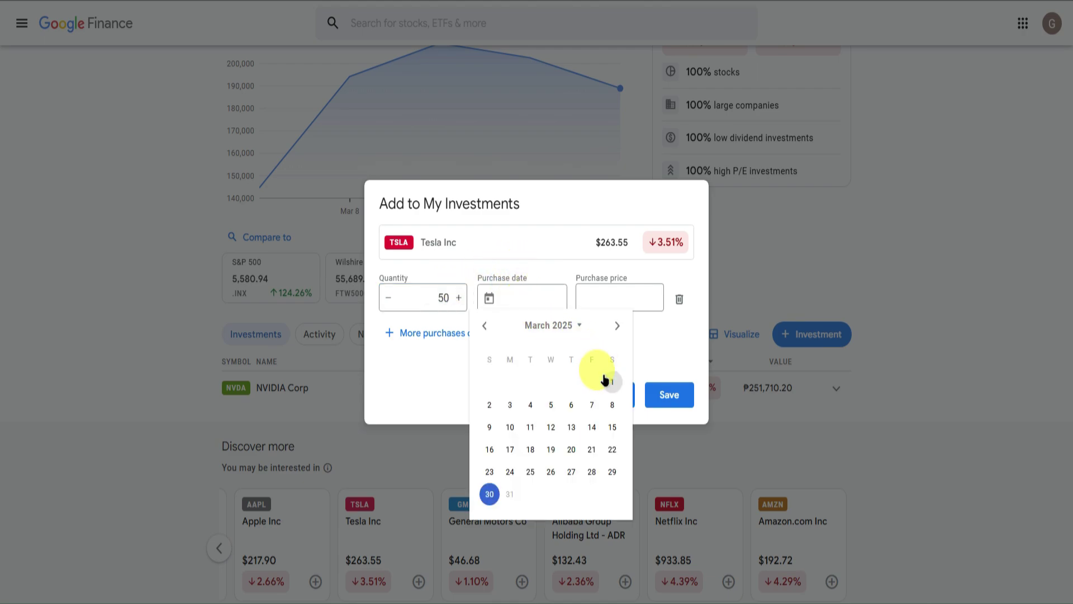
click(531, 472)
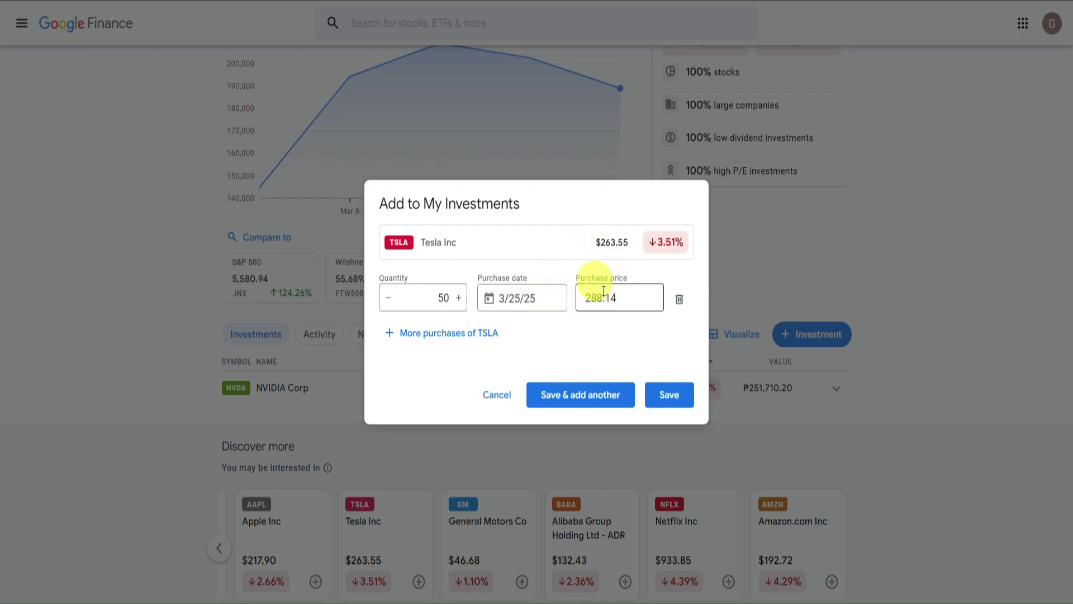
click(606, 298)
click(669, 398)
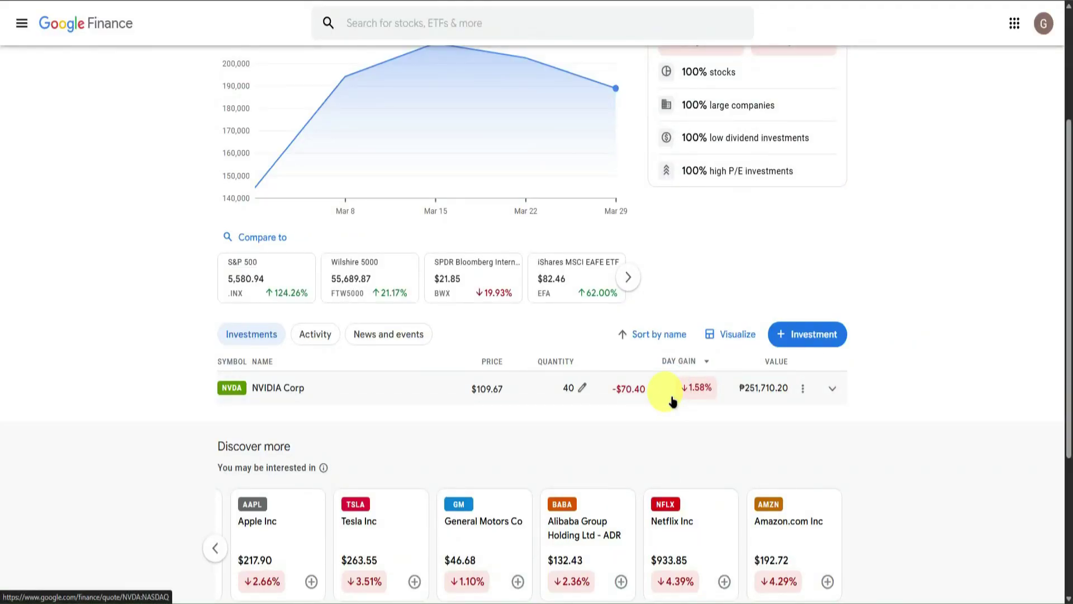
Visualize the investments as a box map to examine their relative value and day change, and return to the list view
scroll(354, 387, down, 1)
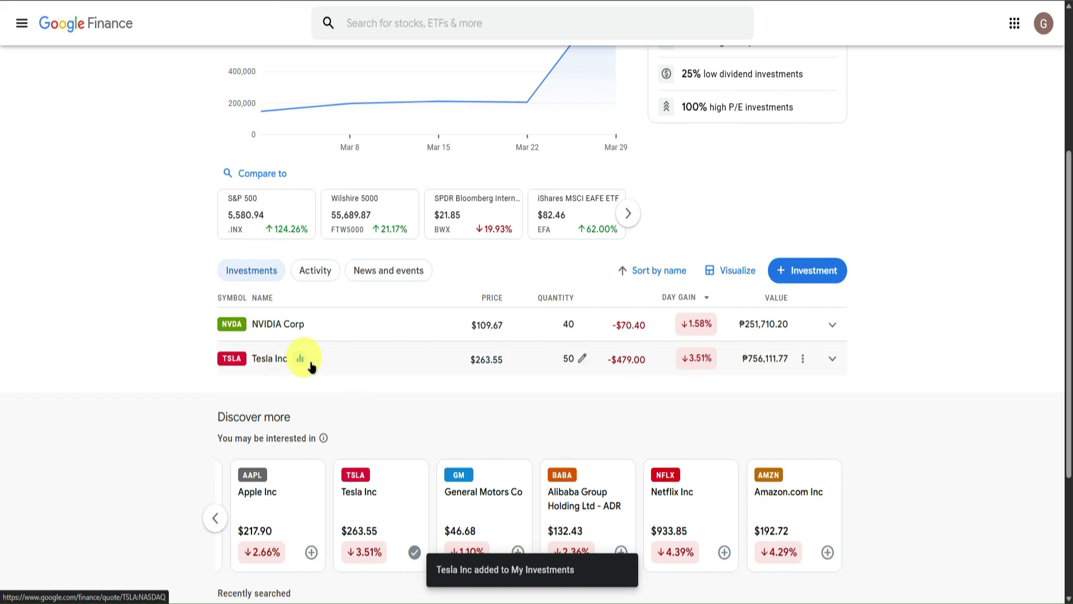
click(738, 275)
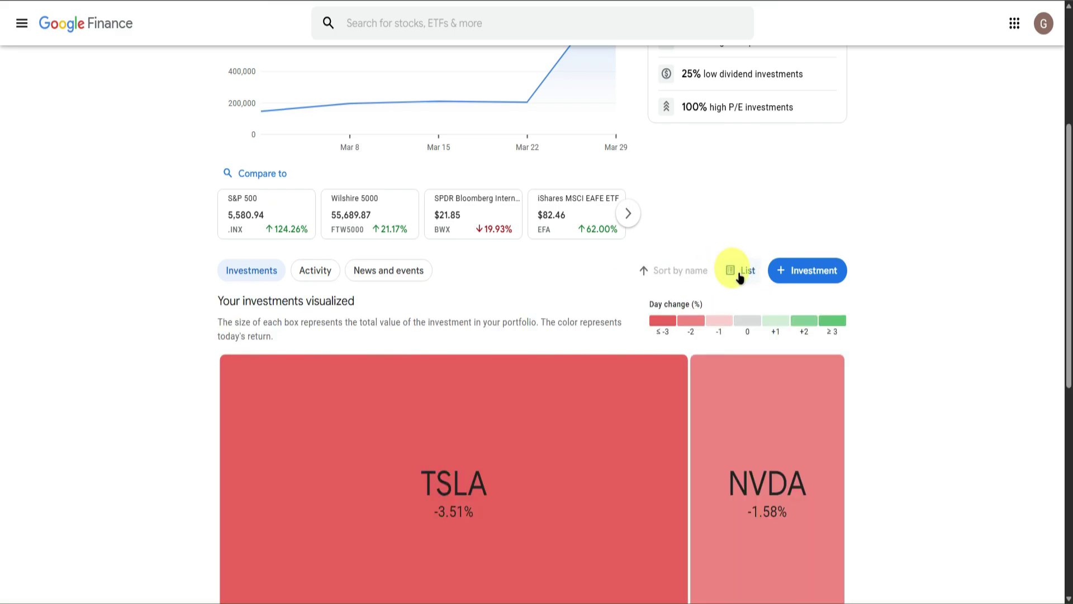
scroll(620, 326, down, 3)
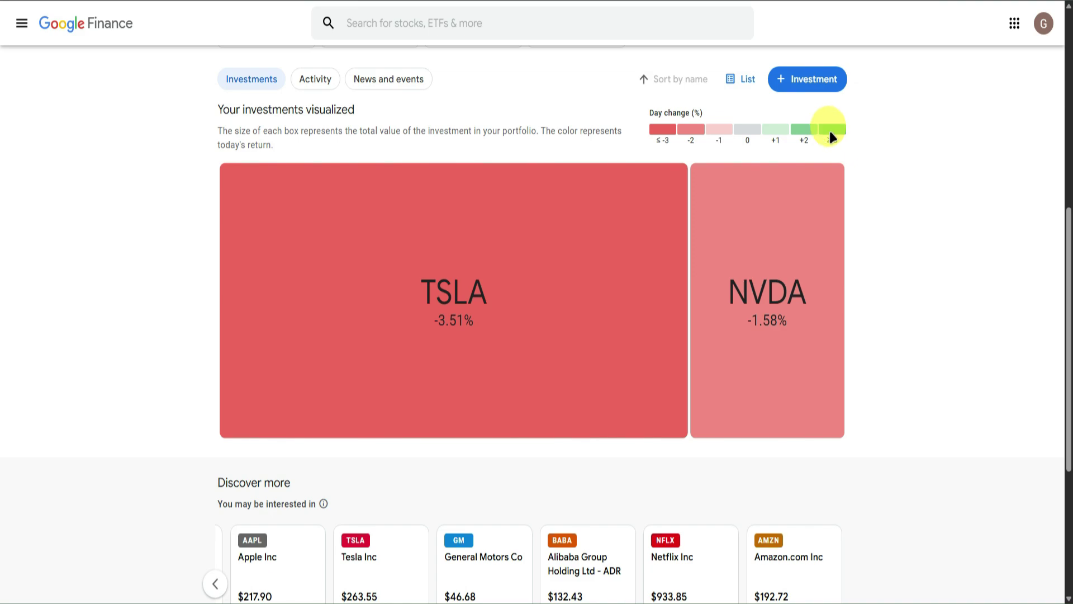
scroll(567, 221, up, 2)
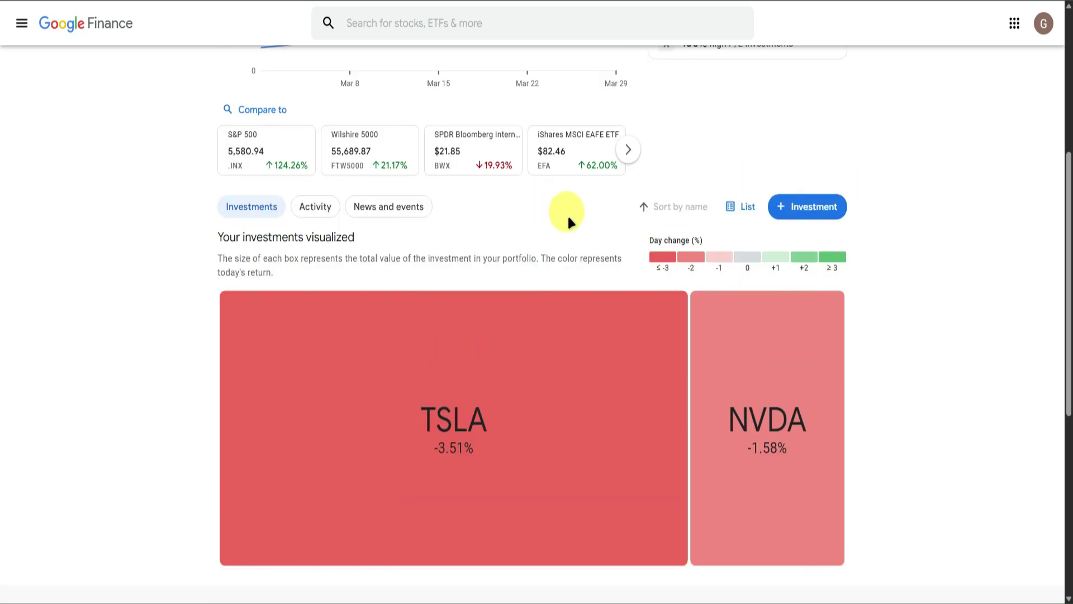
click(745, 207)
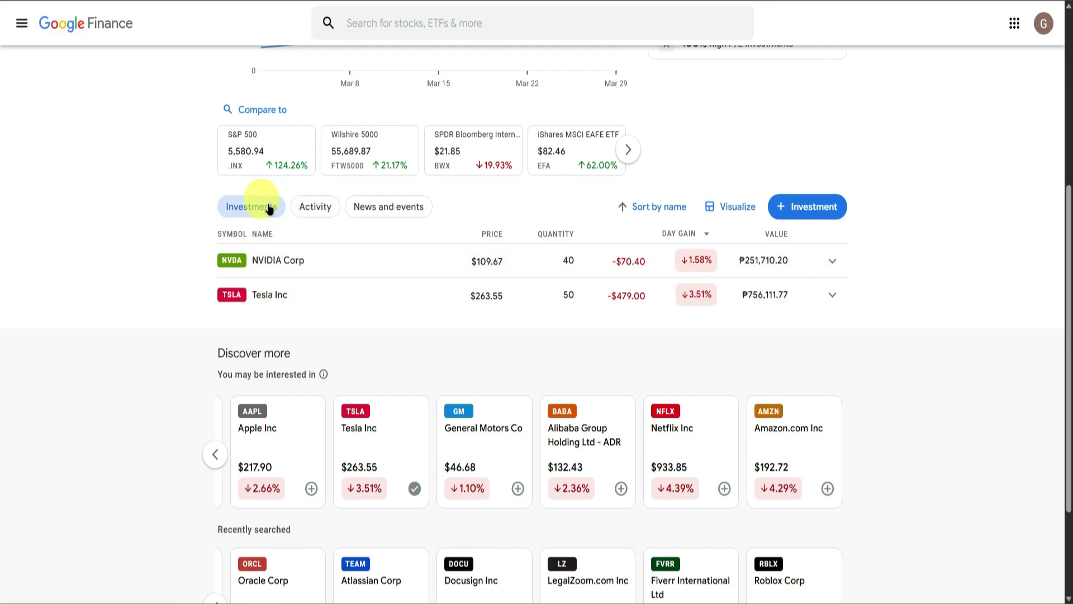
Review the My Investments purchase activity, covering each NVDA and TSLA purchase entry
click(313, 207)
scroll(455, 317, down, 2)
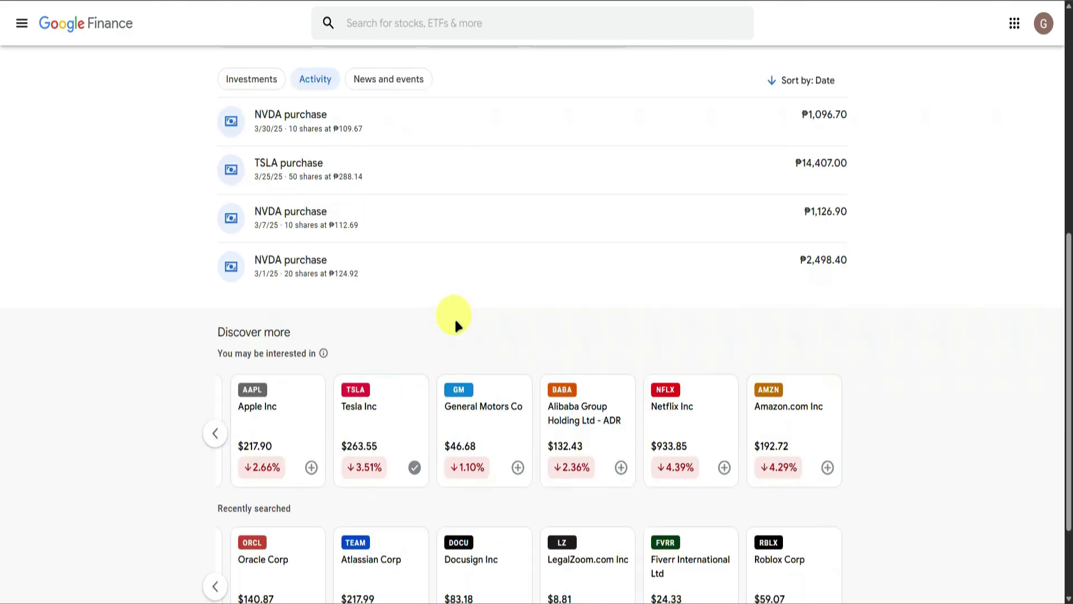
scroll(454, 320, up, 2)
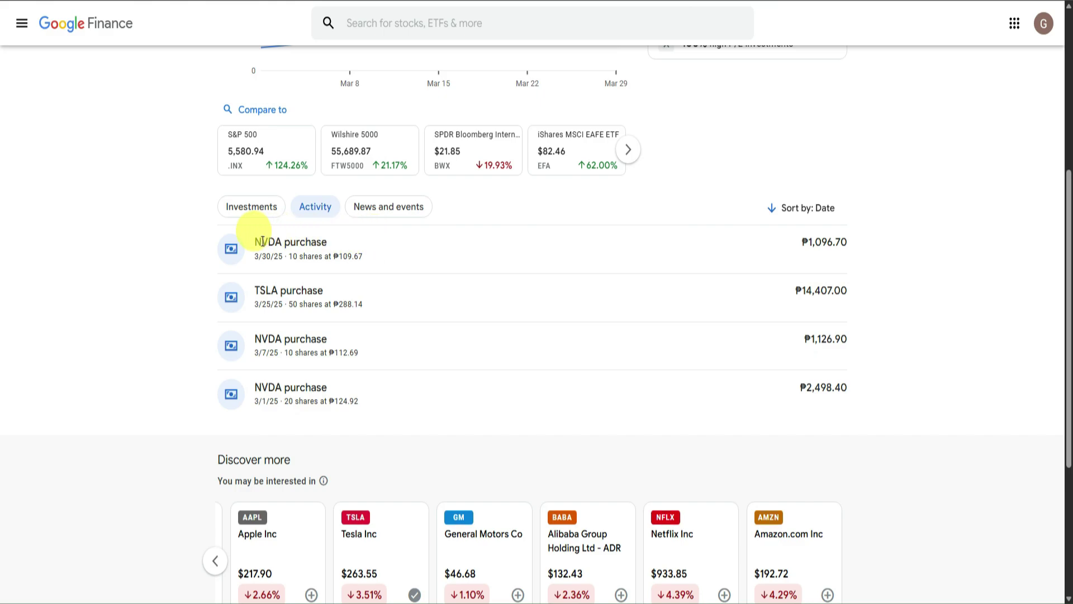
drag(254, 242, 343, 241)
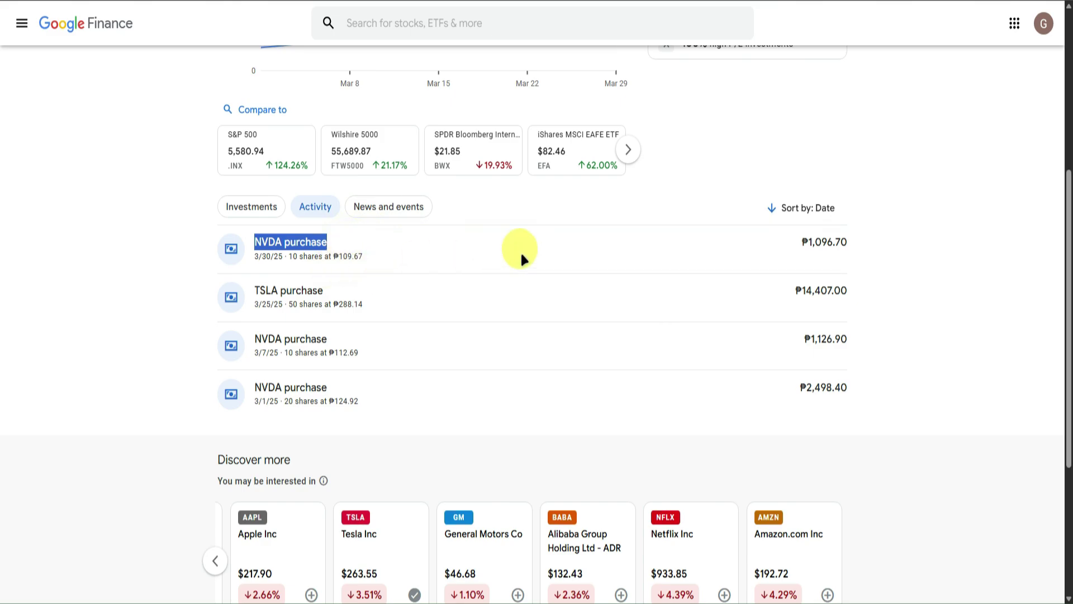
scroll(331, 284, down, 1)
drag(254, 226, 327, 224)
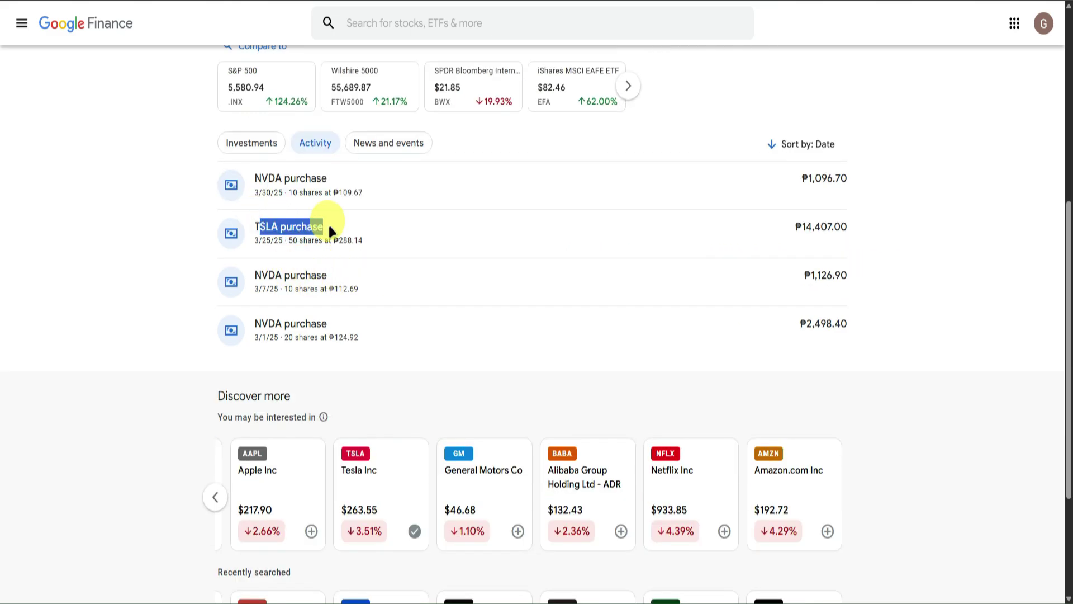
drag(254, 274, 340, 277)
drag(262, 324, 321, 325)
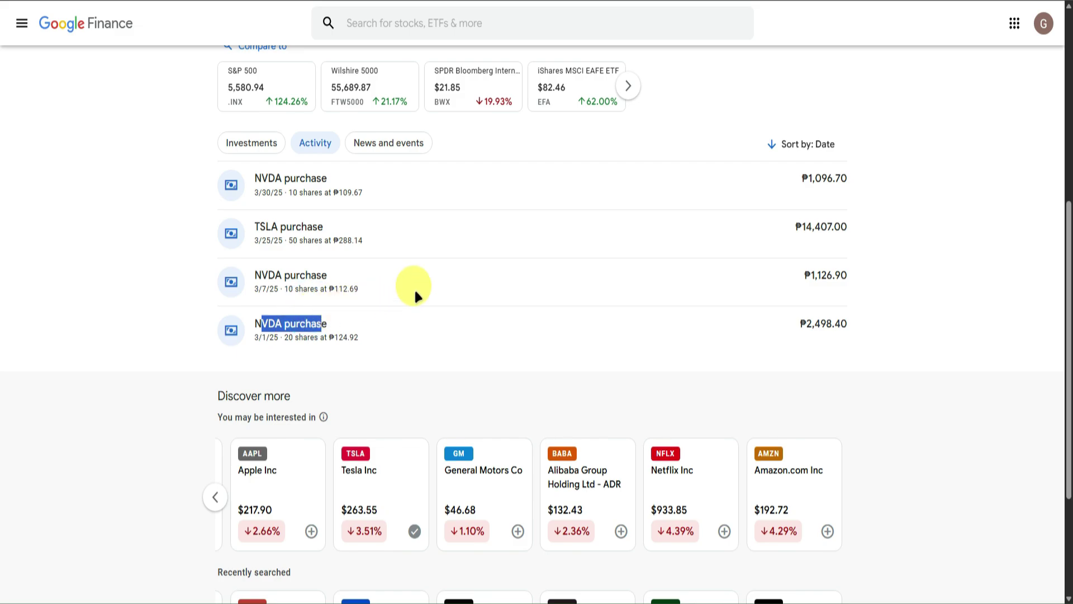
Browse the news and events related to the stocks in the My Investments portfolio
scroll(391, 229, up, 1)
click(385, 208)
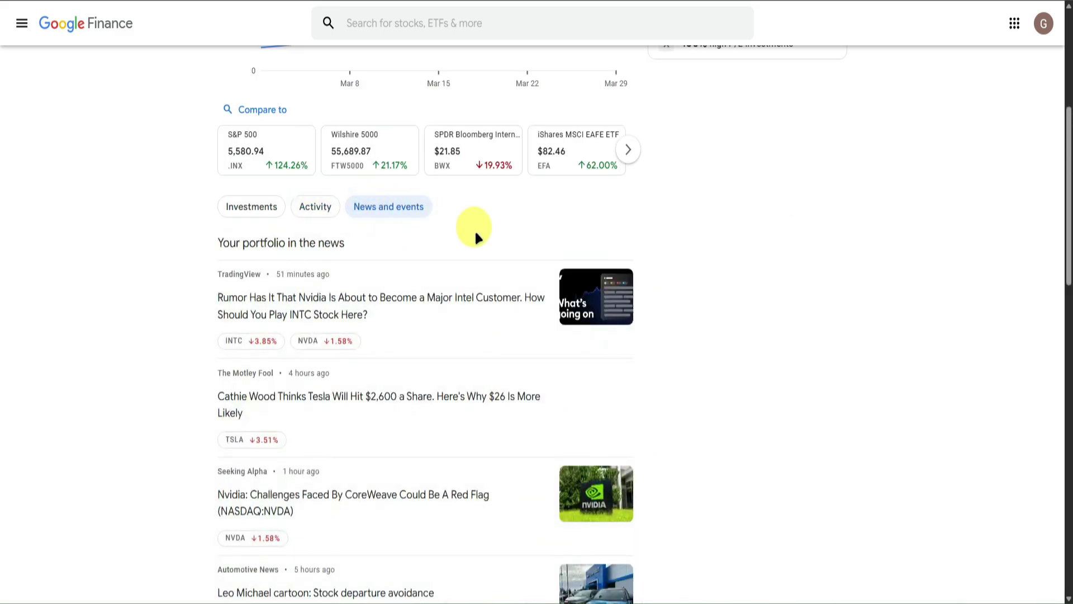
scroll(406, 298, down, 3)
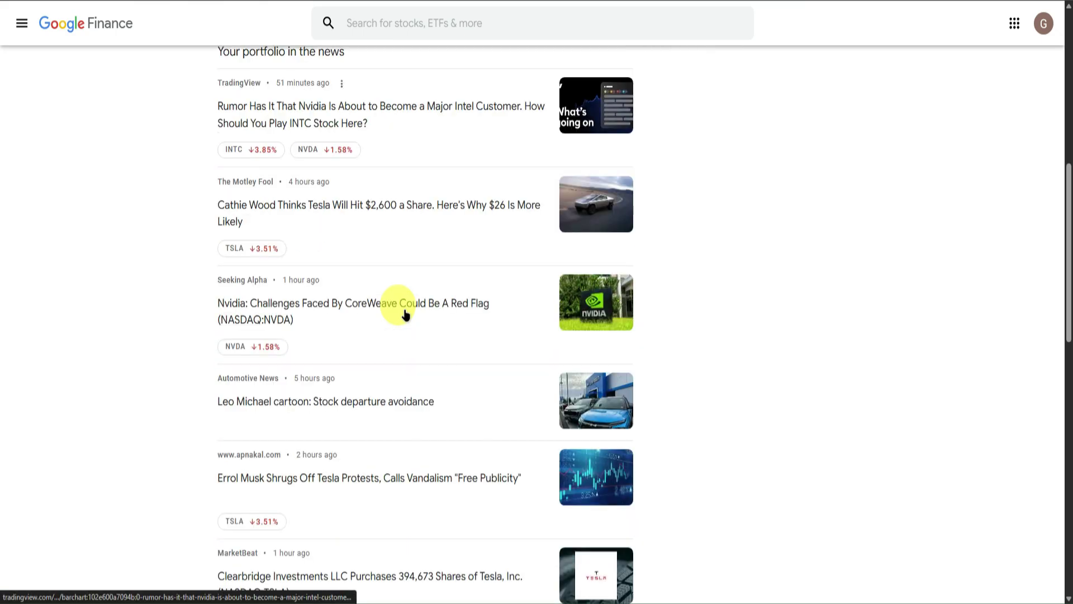
scroll(405, 314, up, 4)
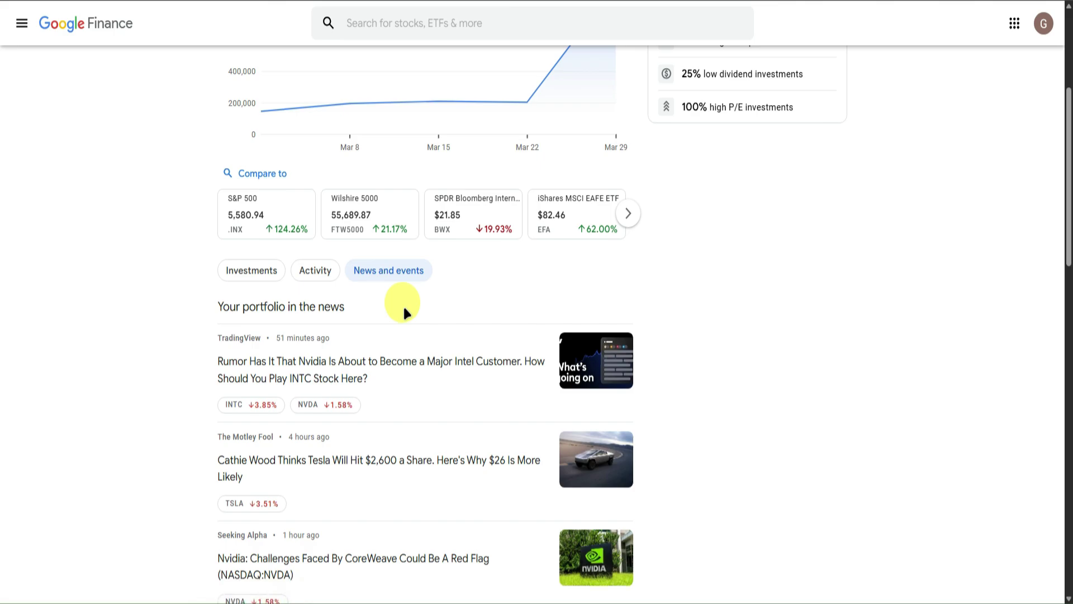
scroll(404, 306, down, 2)
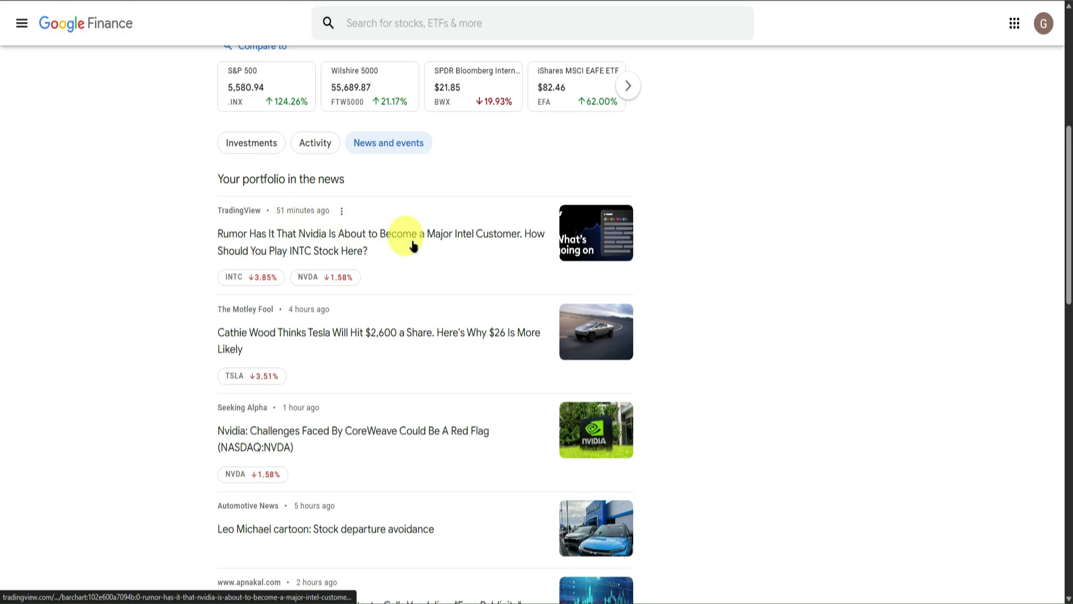
scroll(413, 246, down, 1)
scroll(306, 285, down, 3)
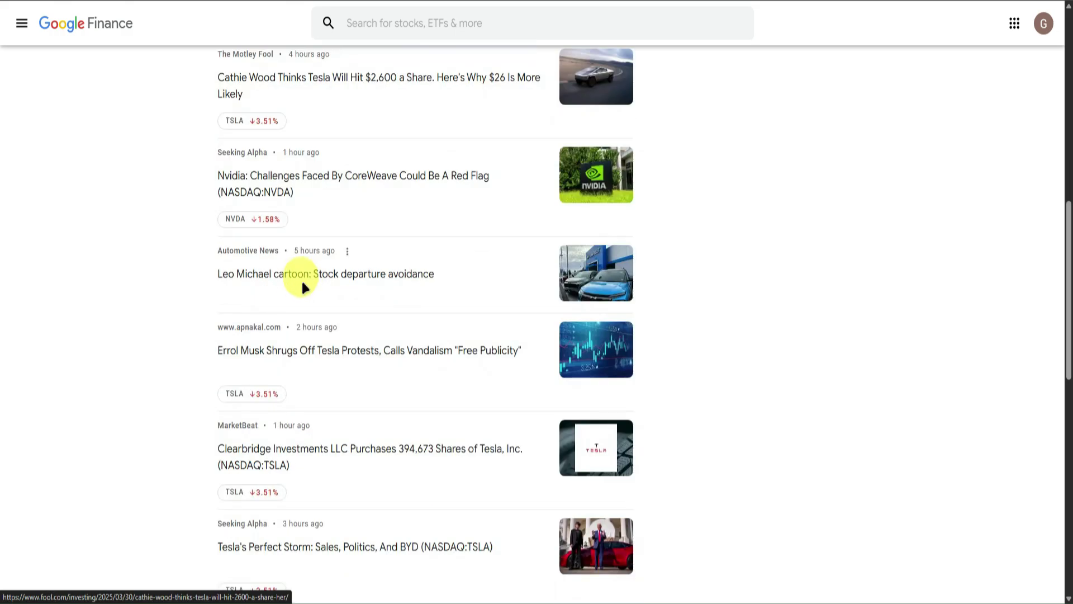
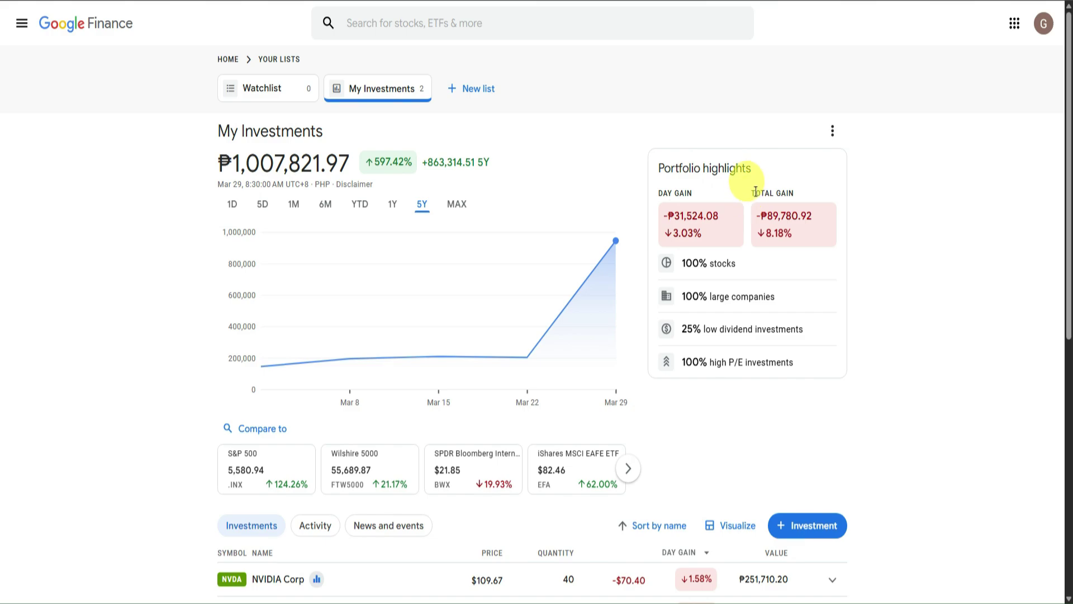
Examine the total gain in the portfolio highlights, and view the asset type breakdown and market cap explanations
drag(754, 192, 806, 193)
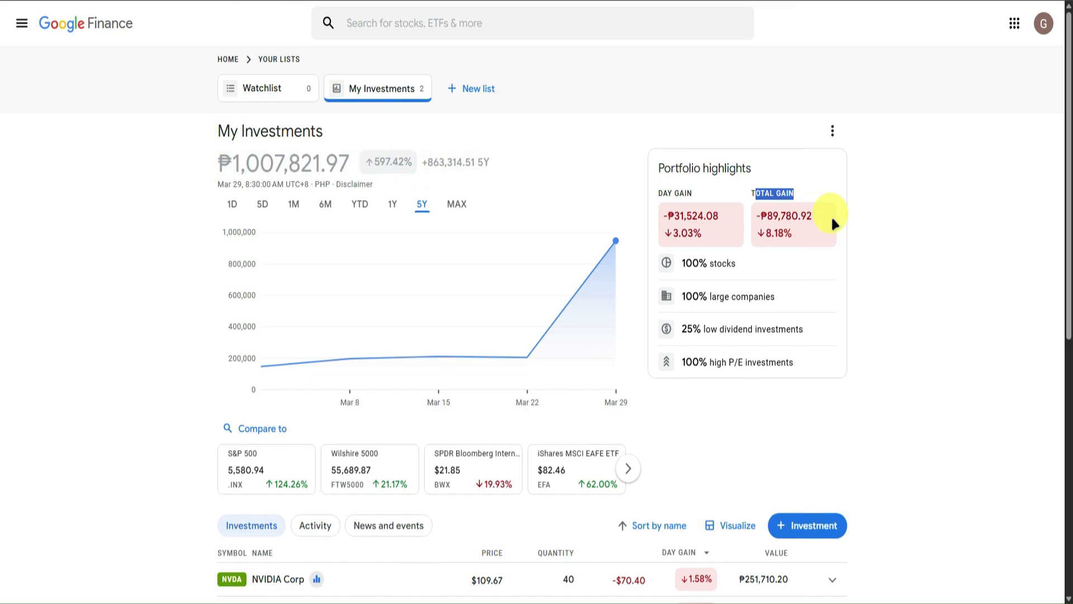
click(736, 265)
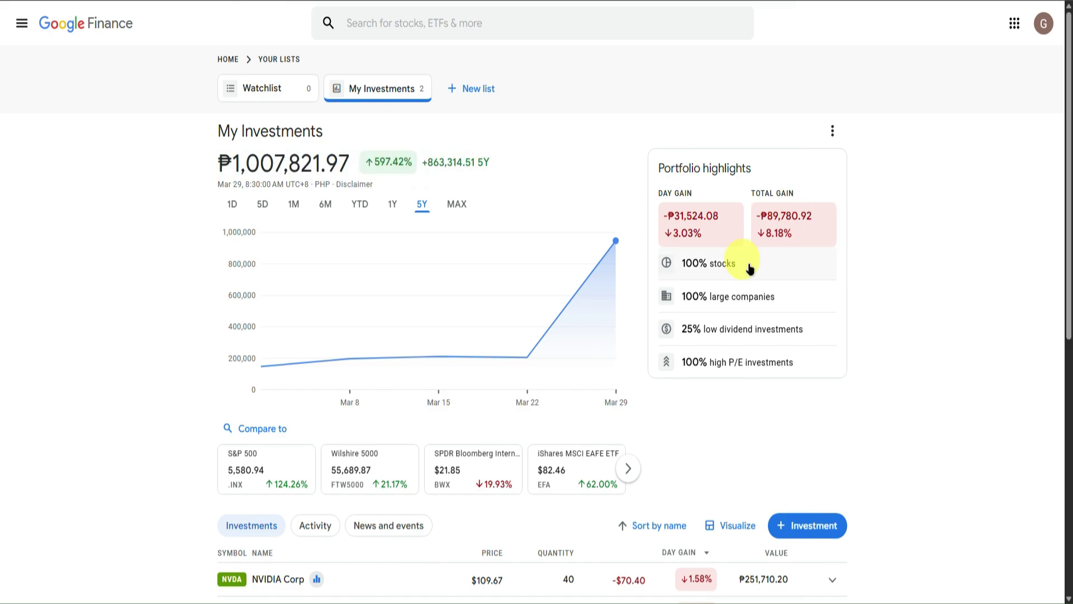
scroll(738, 263, down, 1)
scroll(738, 264, up, 1)
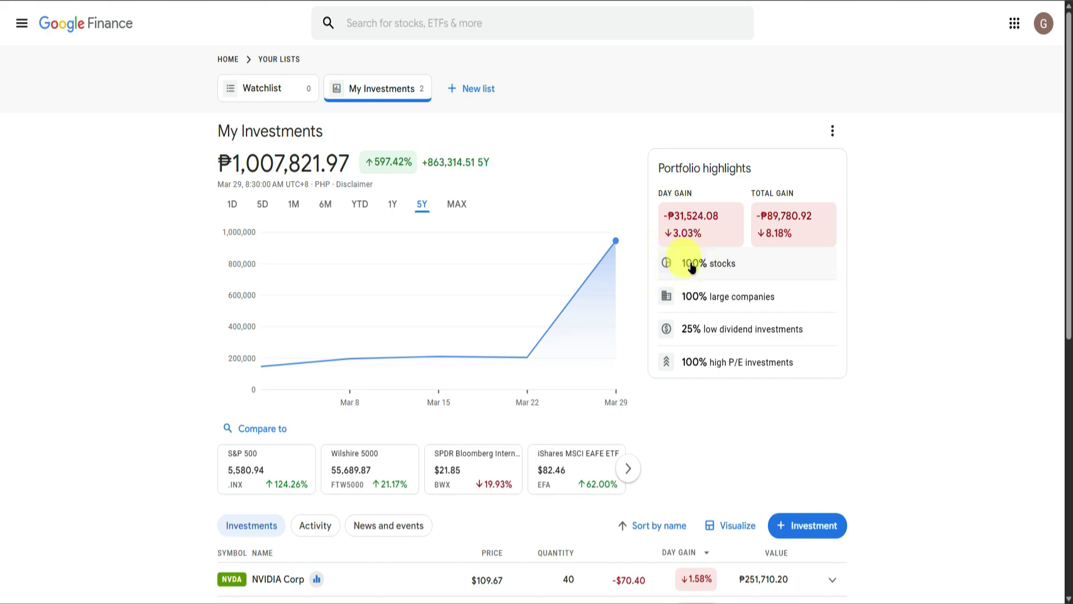
click(722, 263)
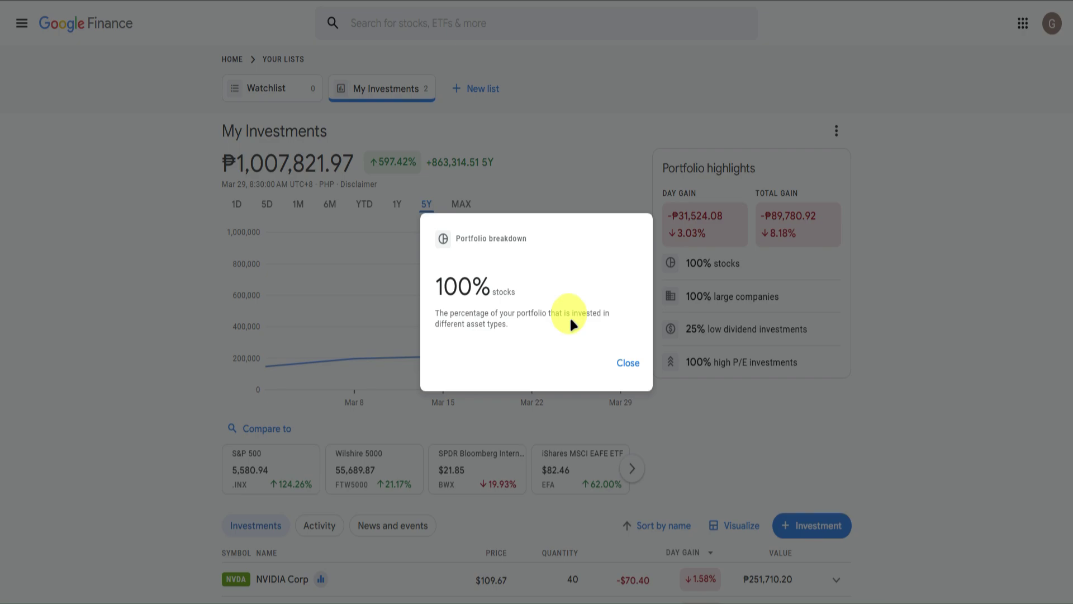
click(740, 298)
click(752, 299)
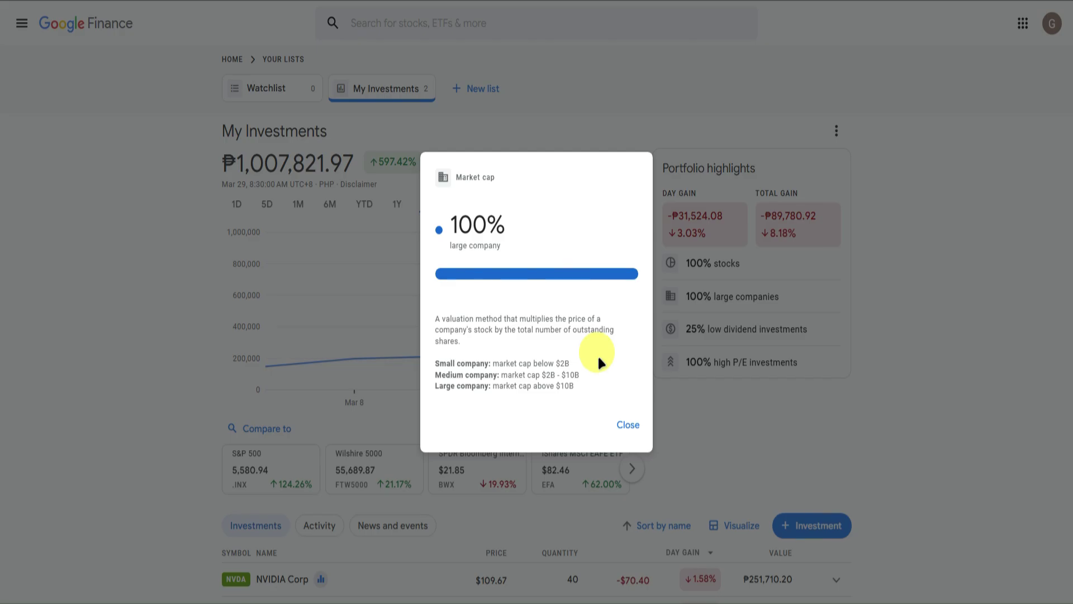
click(668, 335)
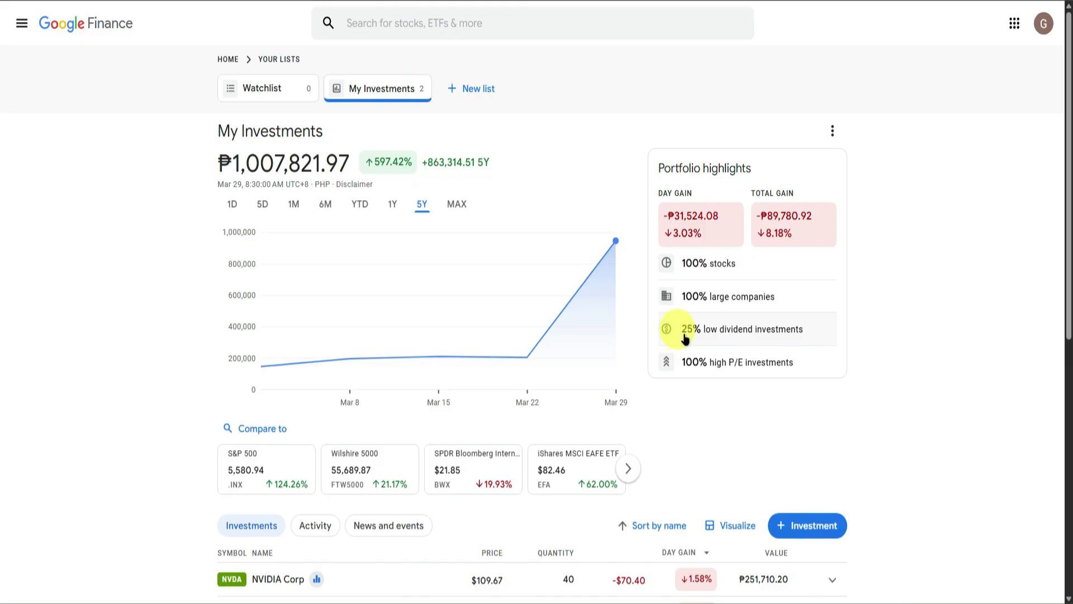
View the dividend yield and P/E ratio explanations in the portfolio highlights, closing each one
click(731, 330)
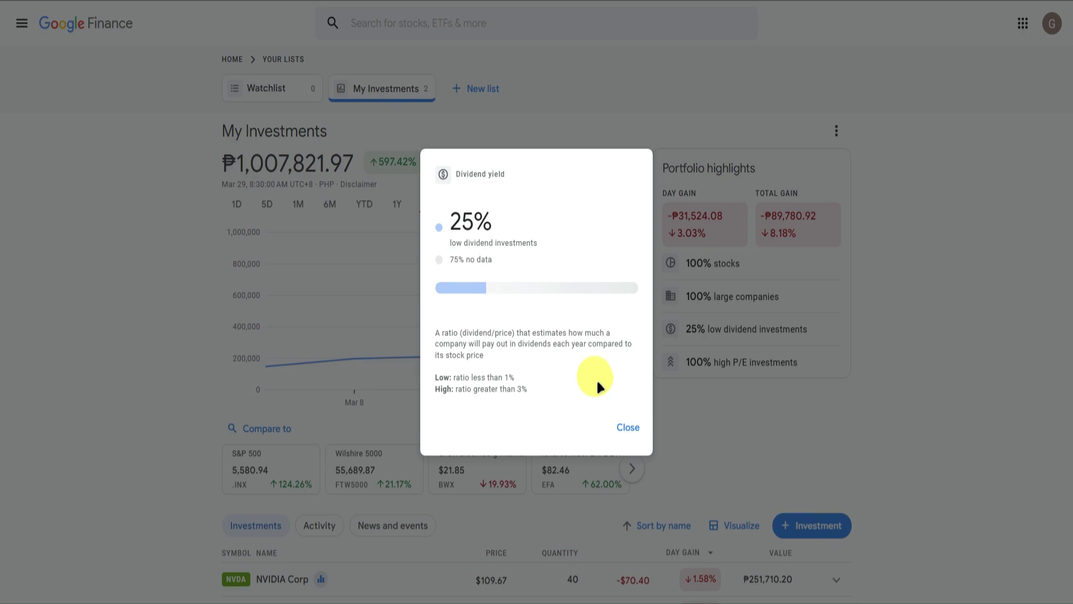
click(634, 429)
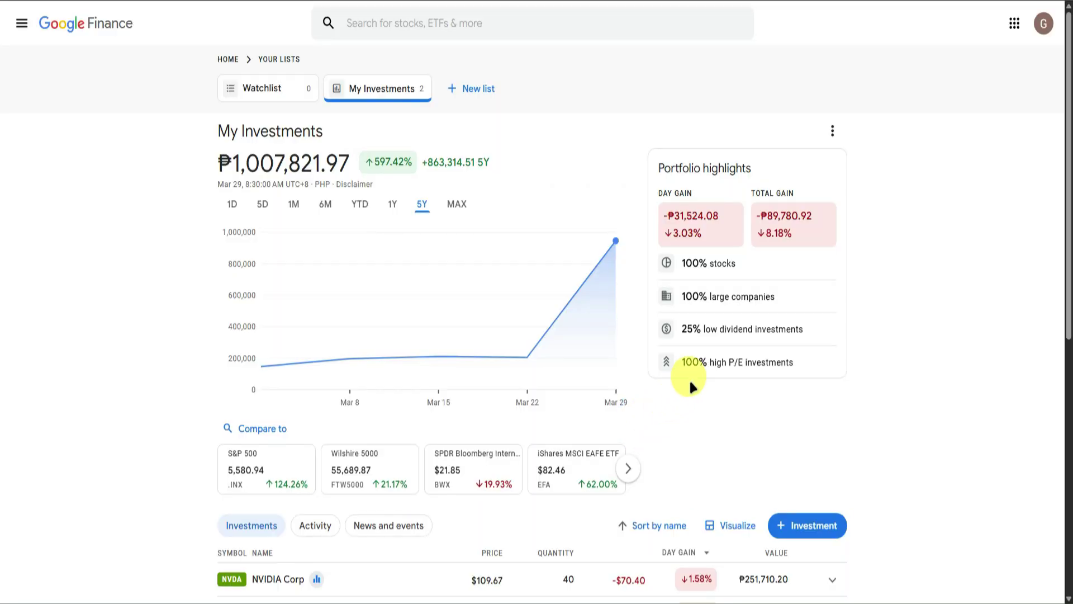
click(702, 373)
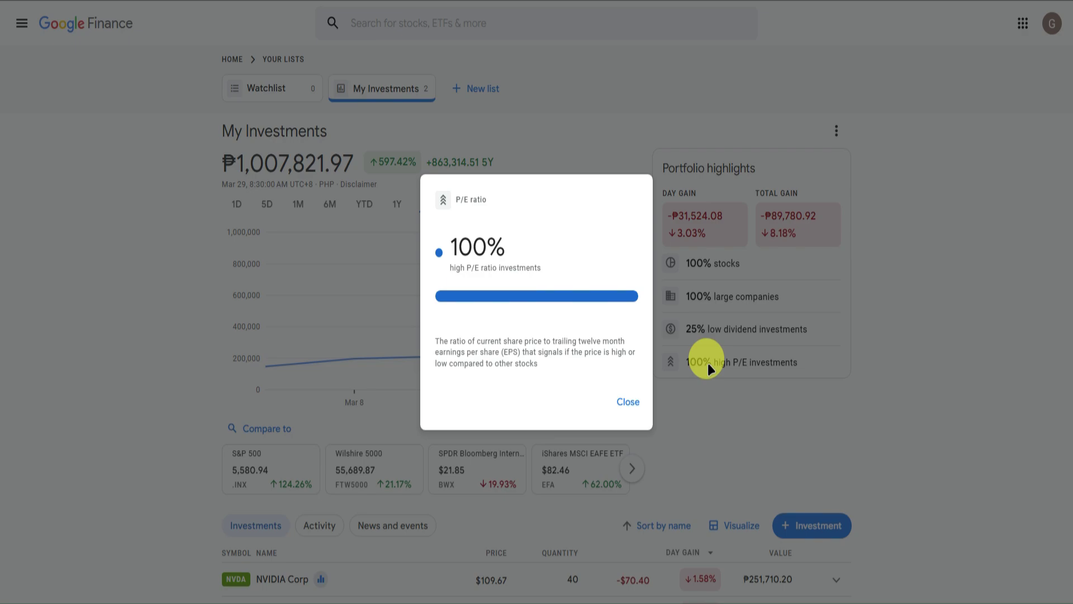
click(708, 363)
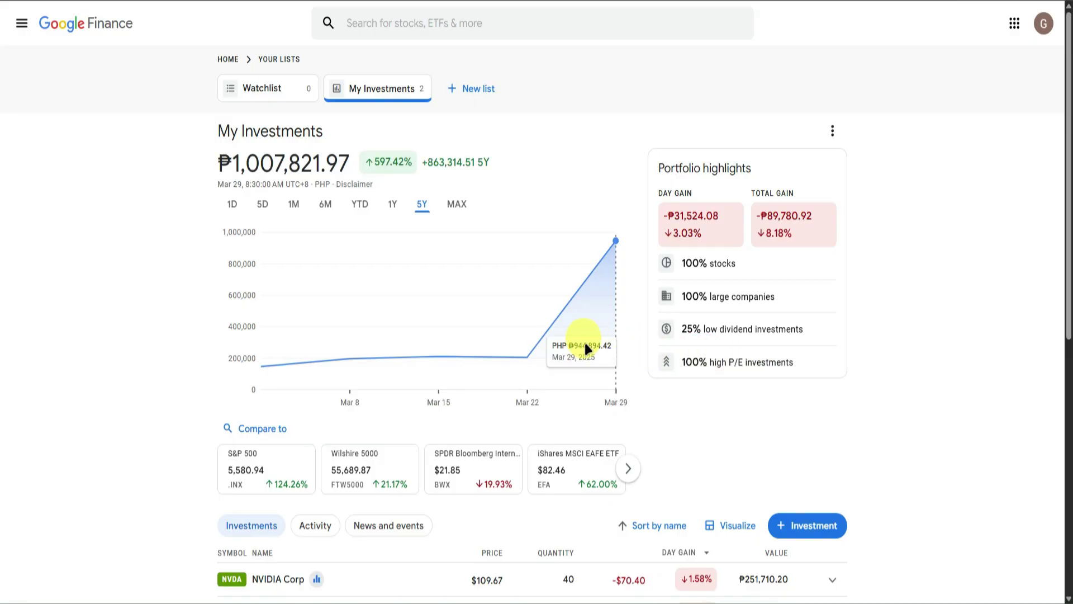
scroll(523, 362, down, 5)
scroll(523, 362, down, 4)
scroll(515, 347, up, 8)
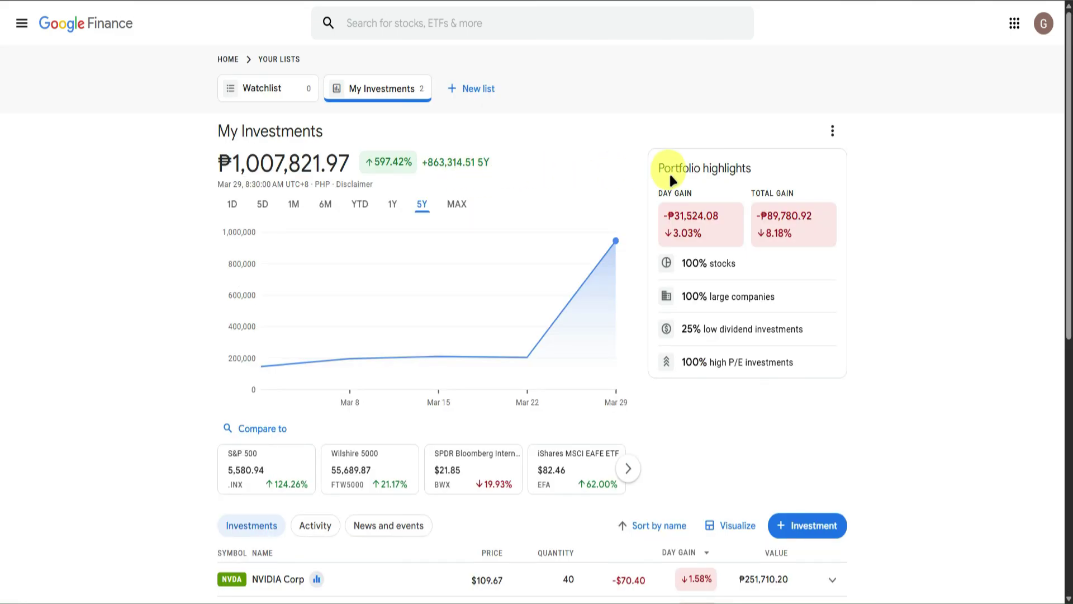
View My Investments as a watchlist, browse its news and related stocks, and switch back to the portfolio view
click(830, 131)
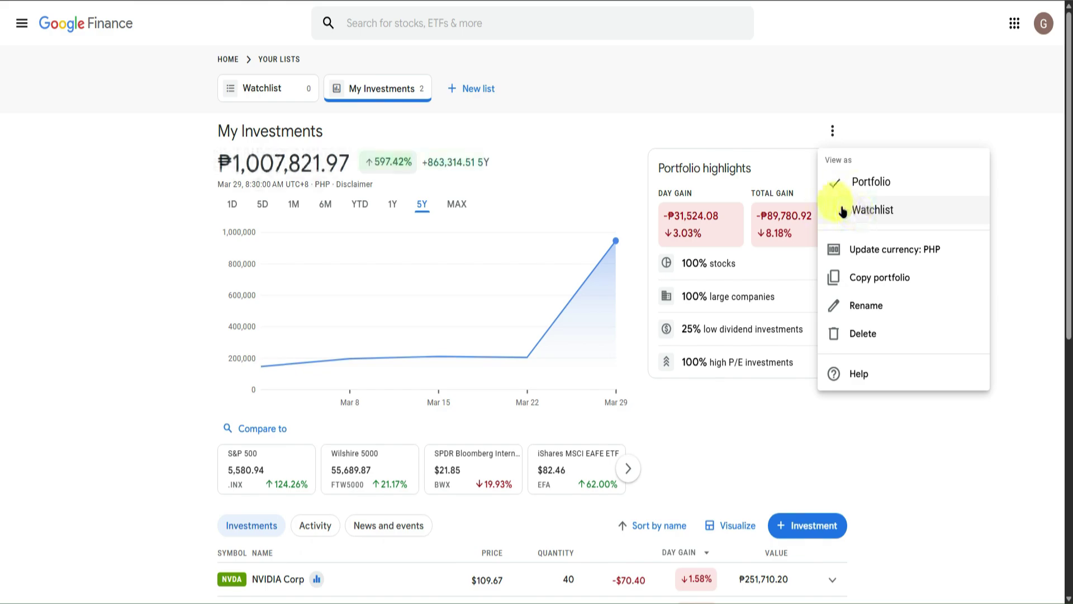
click(859, 212)
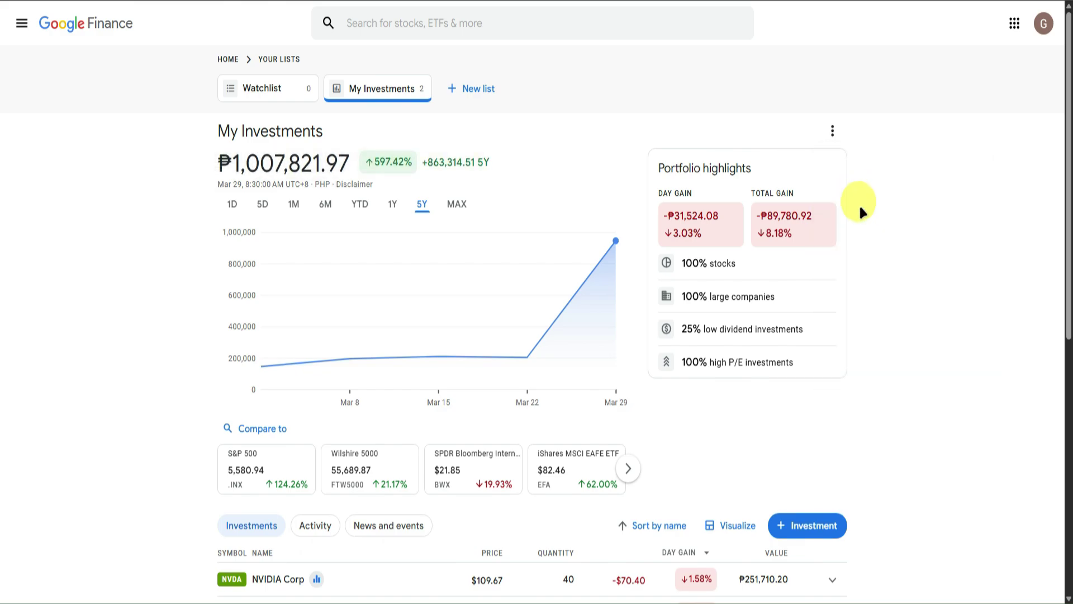
click(832, 131)
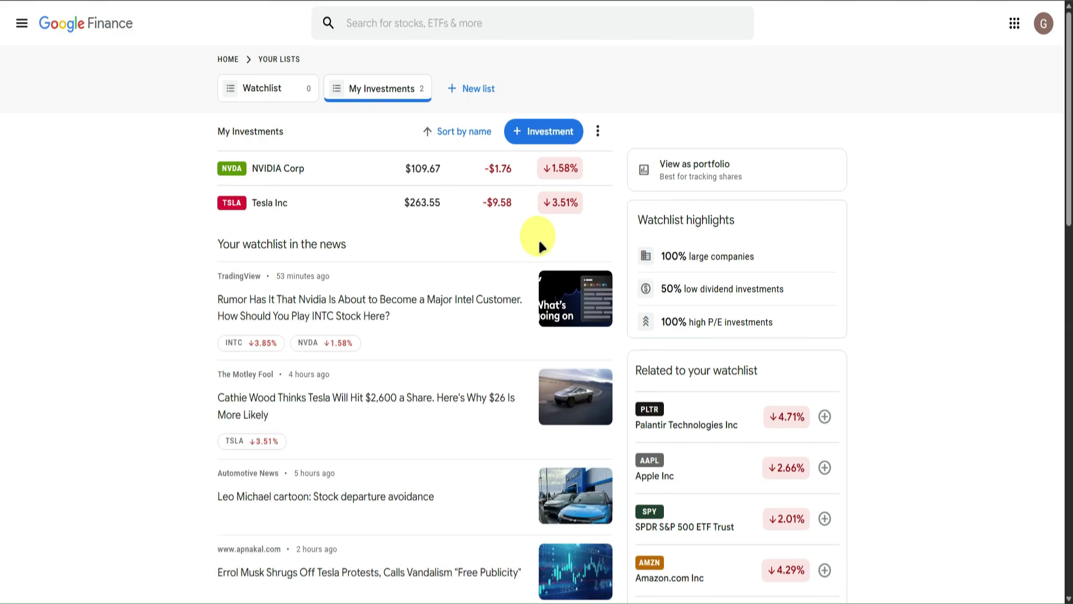
scroll(371, 253, down, 10)
scroll(370, 253, up, 10)
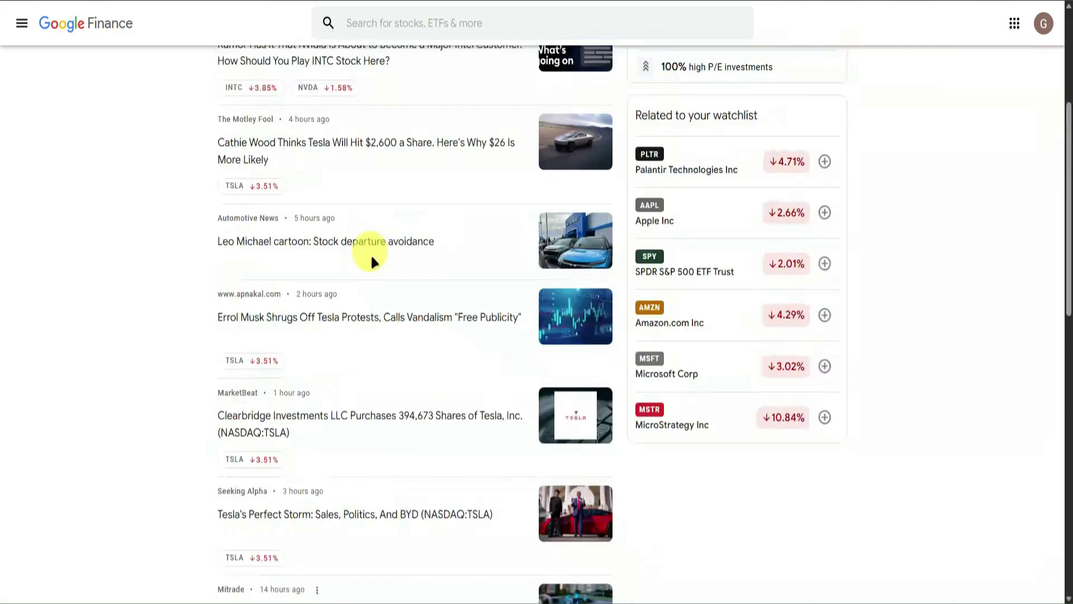
click(598, 131)
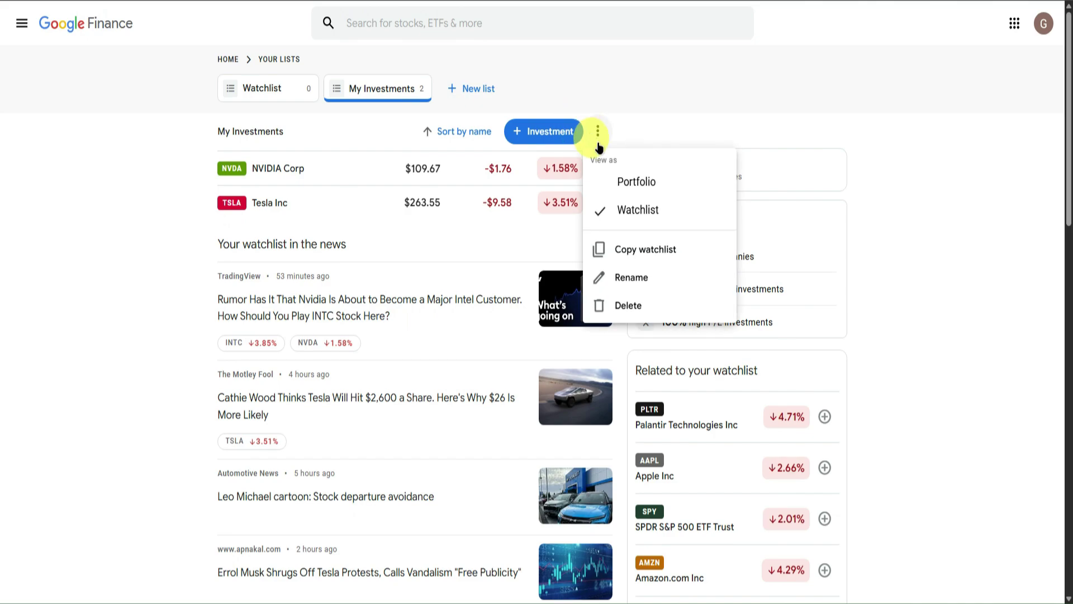
click(648, 183)
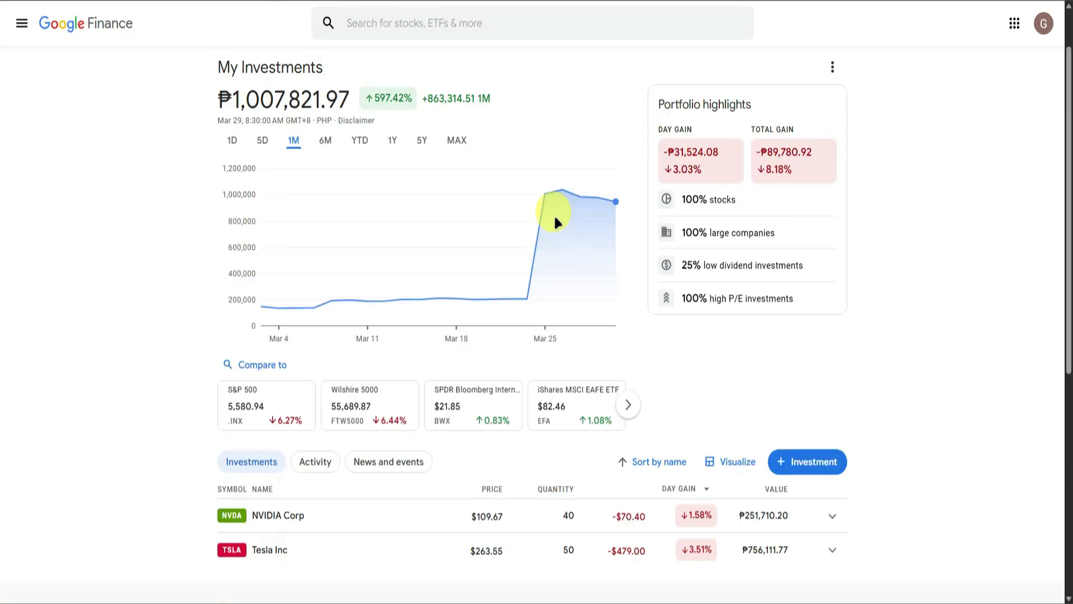
Update the My Investments portfolio currency to United States Dollar and save the change
click(831, 129)
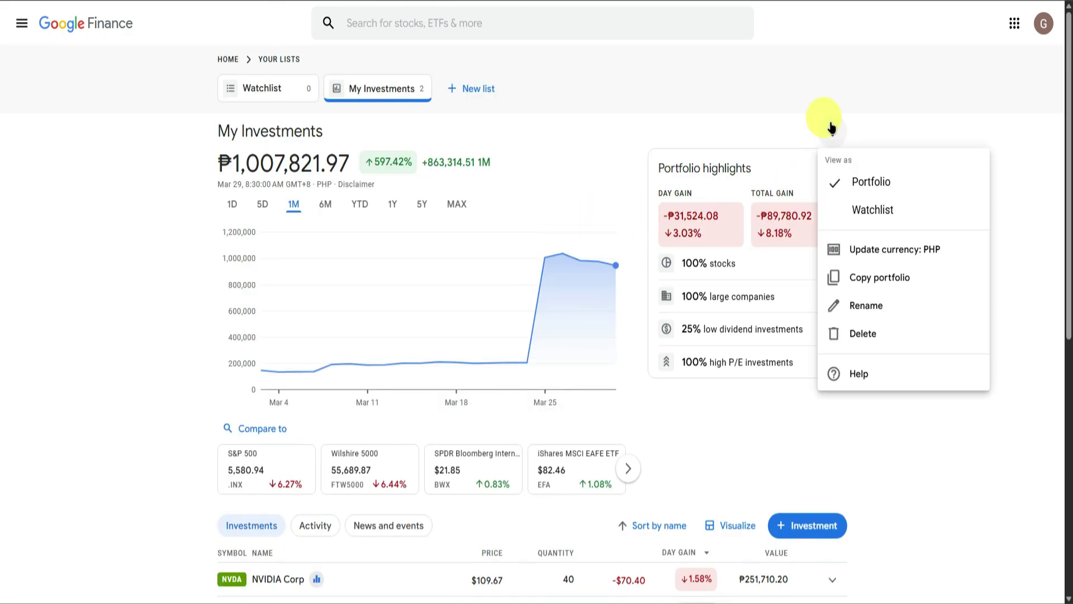
click(877, 248)
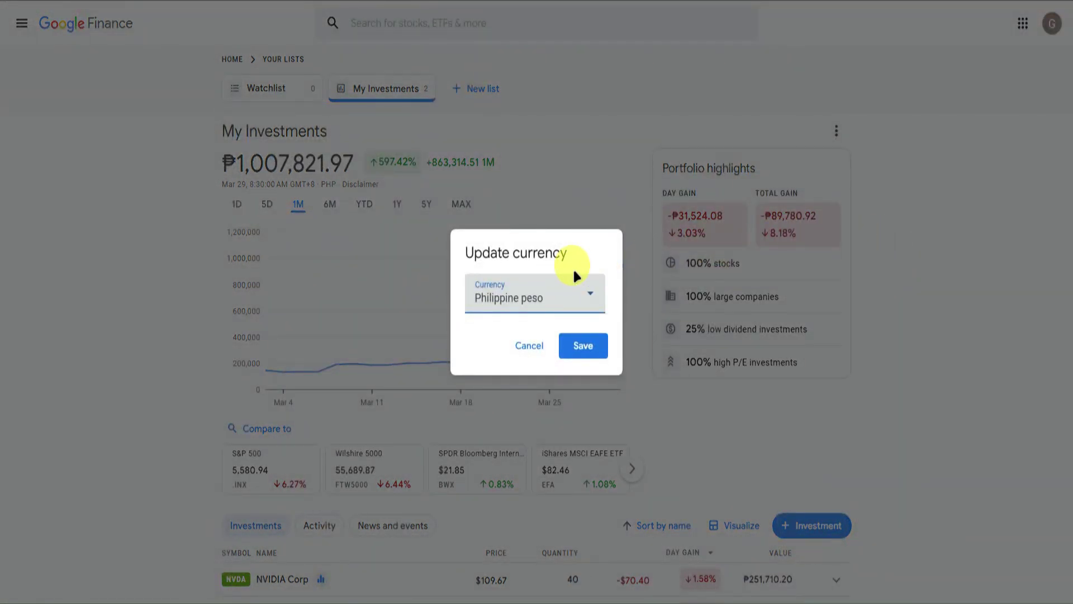
click(561, 289)
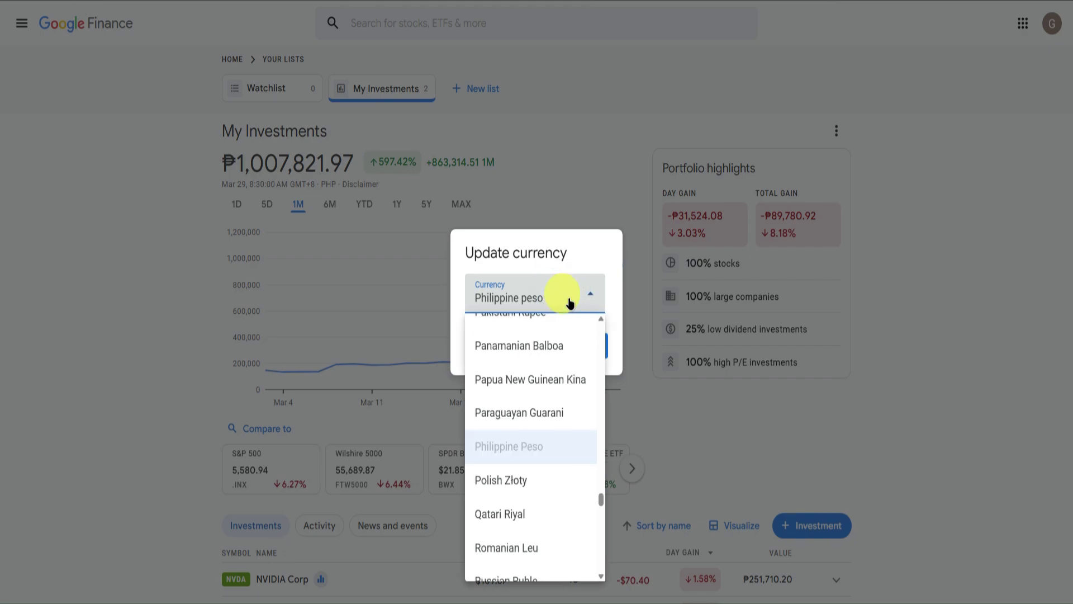
scroll(550, 362, down, 12)
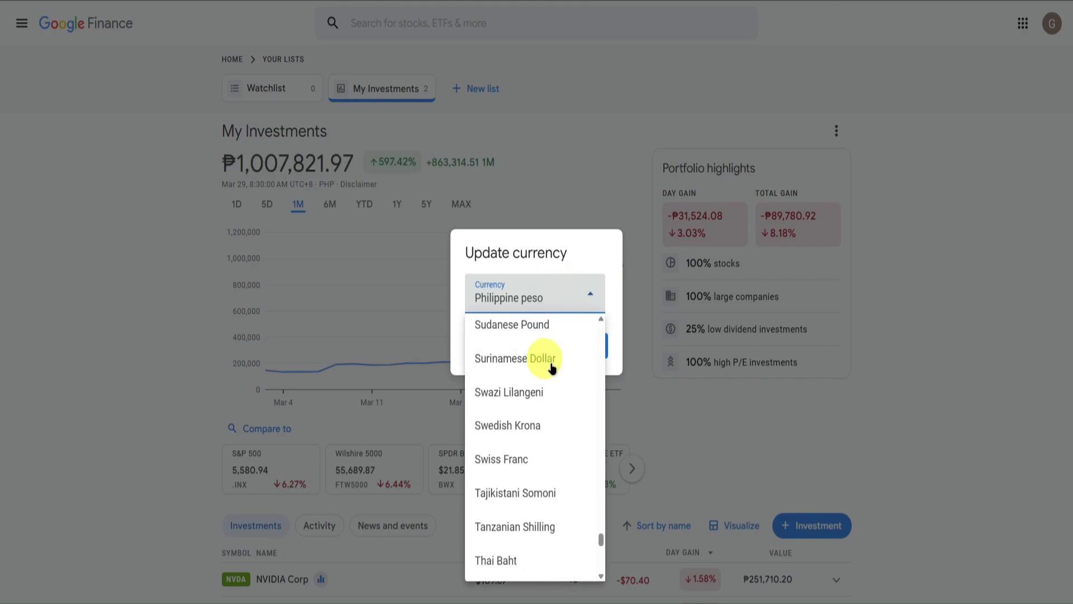
scroll(553, 391, down, 5)
scroll(553, 414, up, 1)
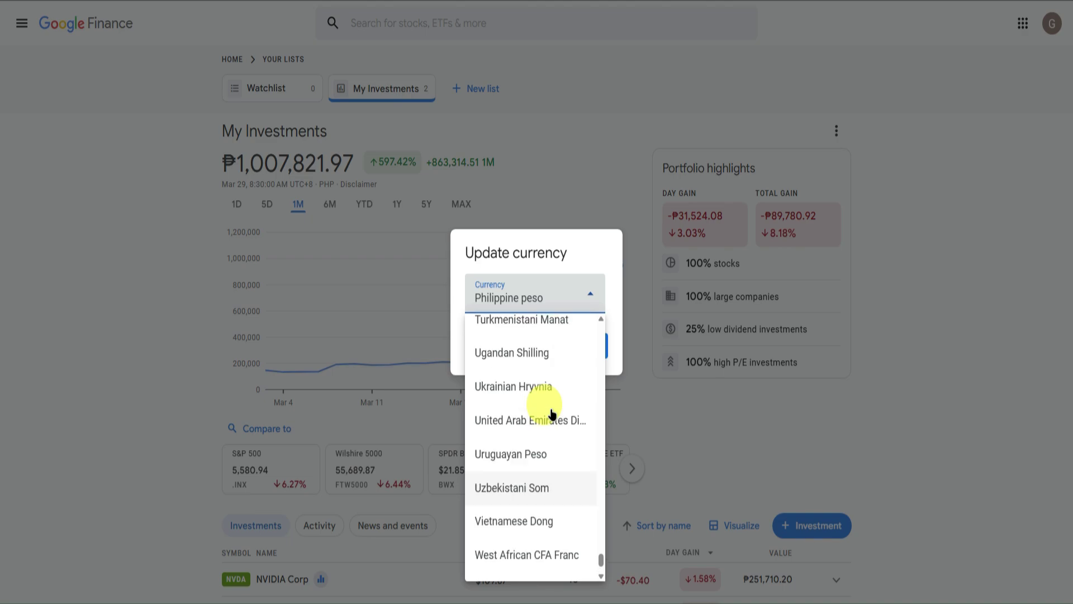
drag(600, 559, 559, 355)
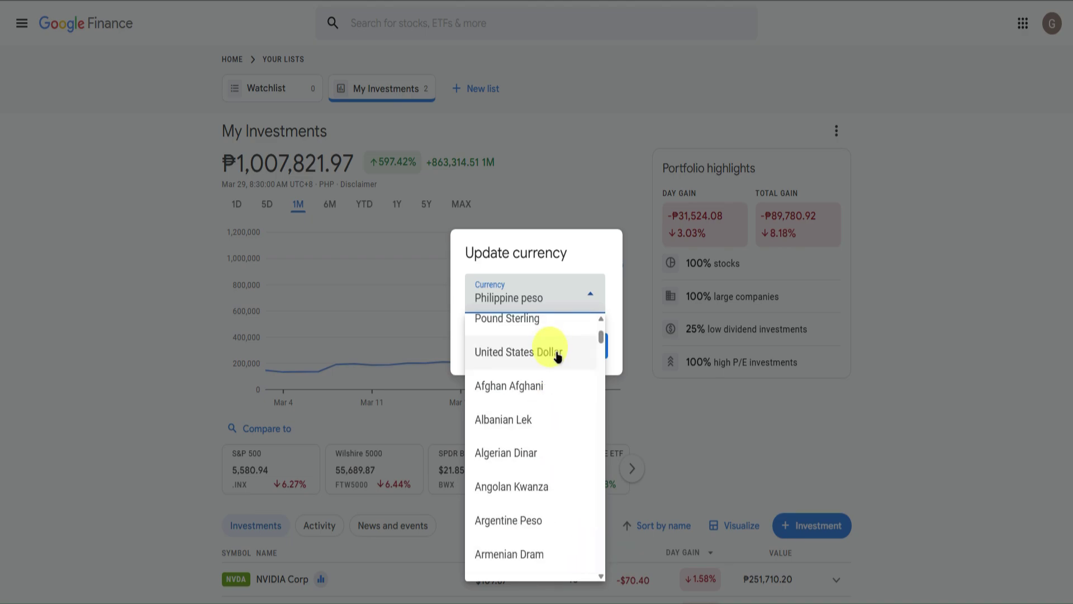
click(557, 353)
click(581, 347)
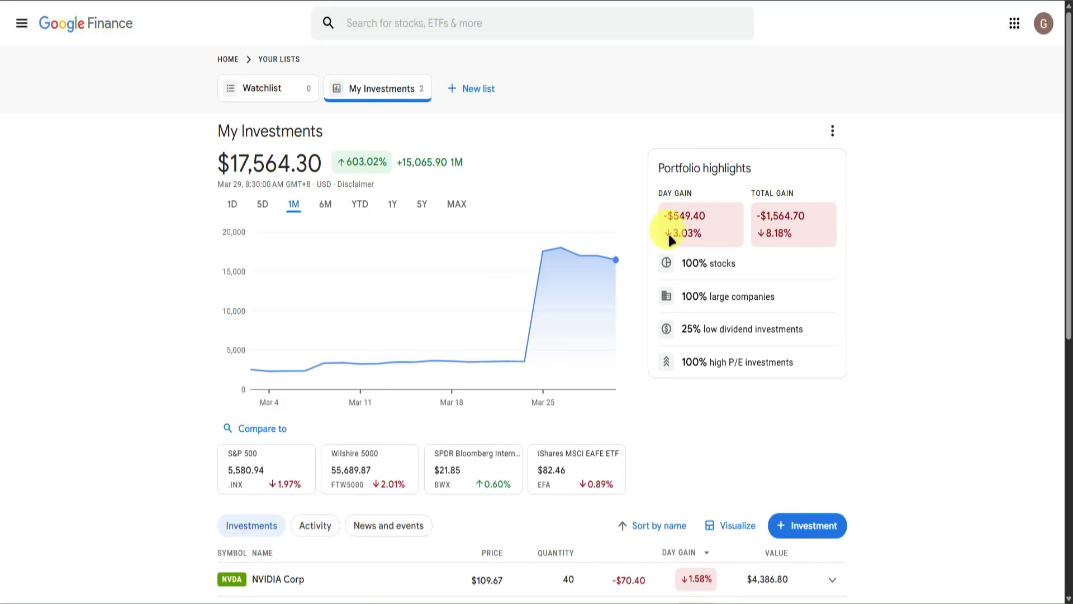
Review the My Investments holdings and view the portfolio's available options without changing any
scroll(410, 253, down, 3)
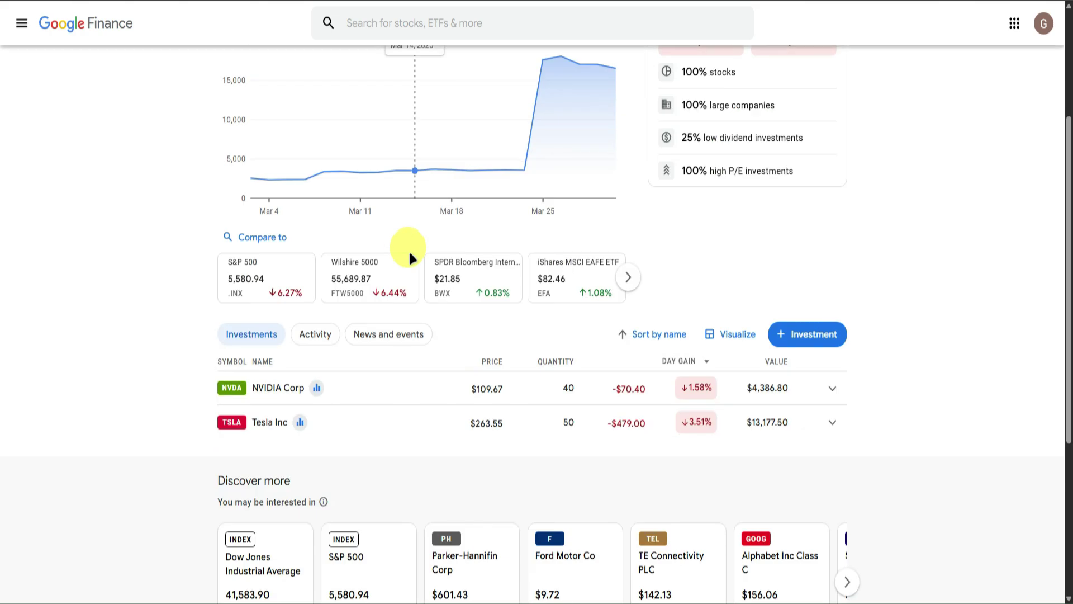
scroll(409, 255, up, 3)
click(832, 130)
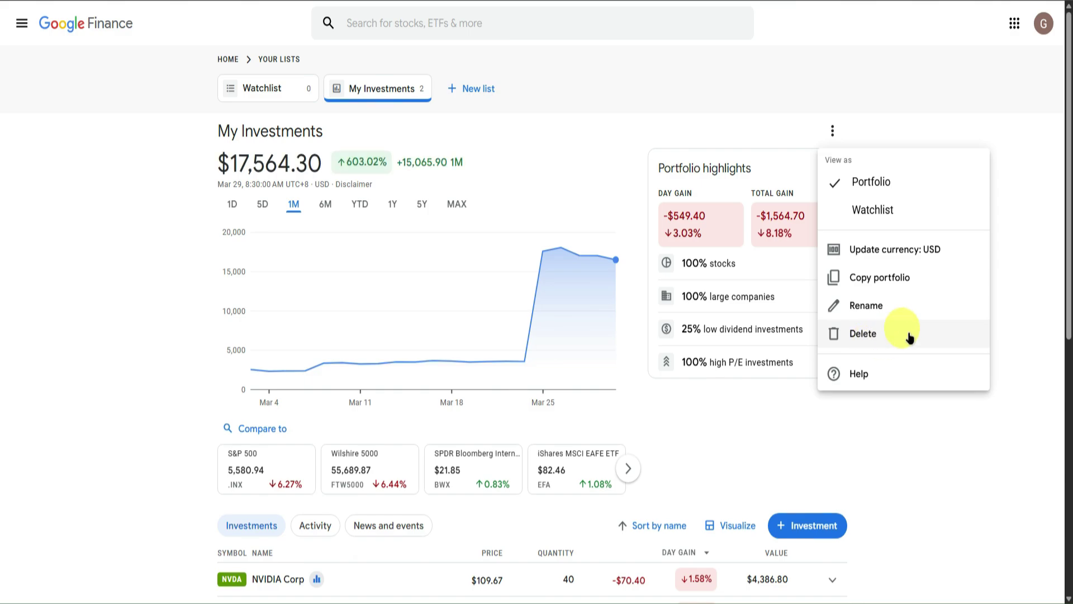
click(1027, 243)
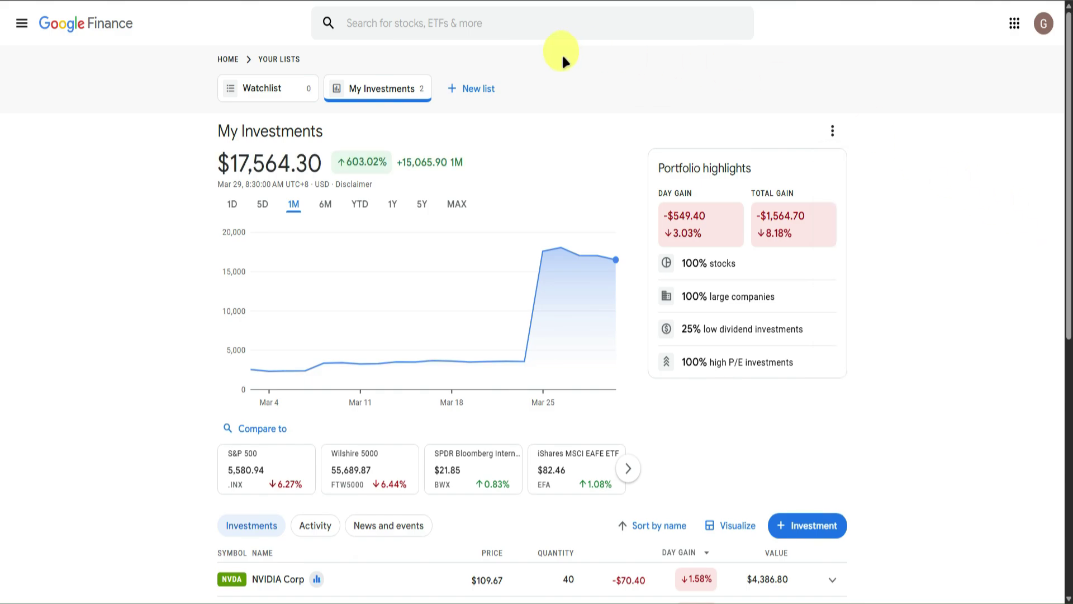
Create a new list named Crypto
click(469, 89)
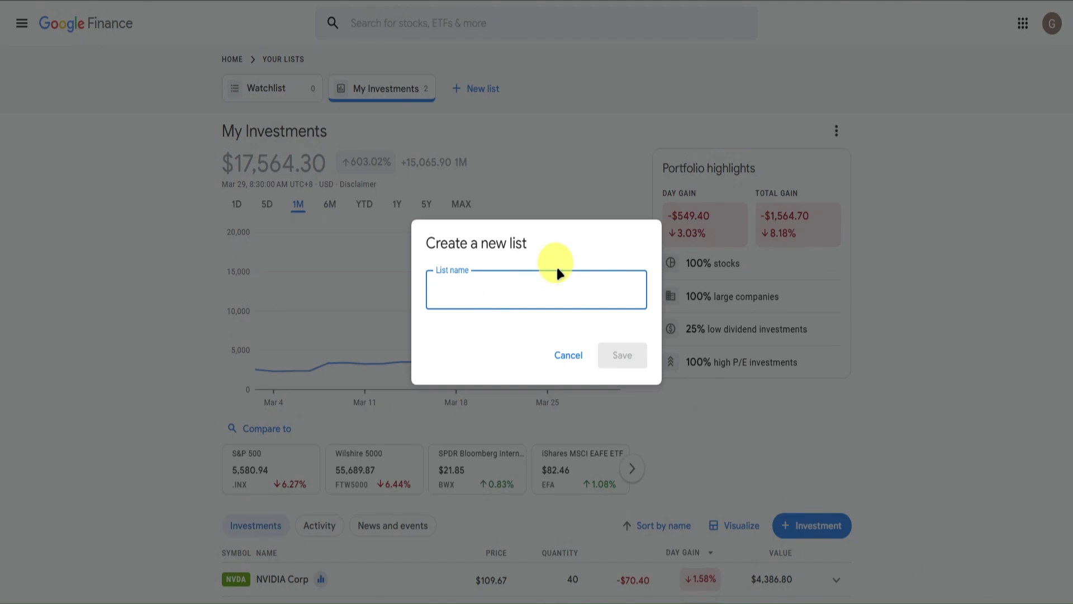
text(Cr)
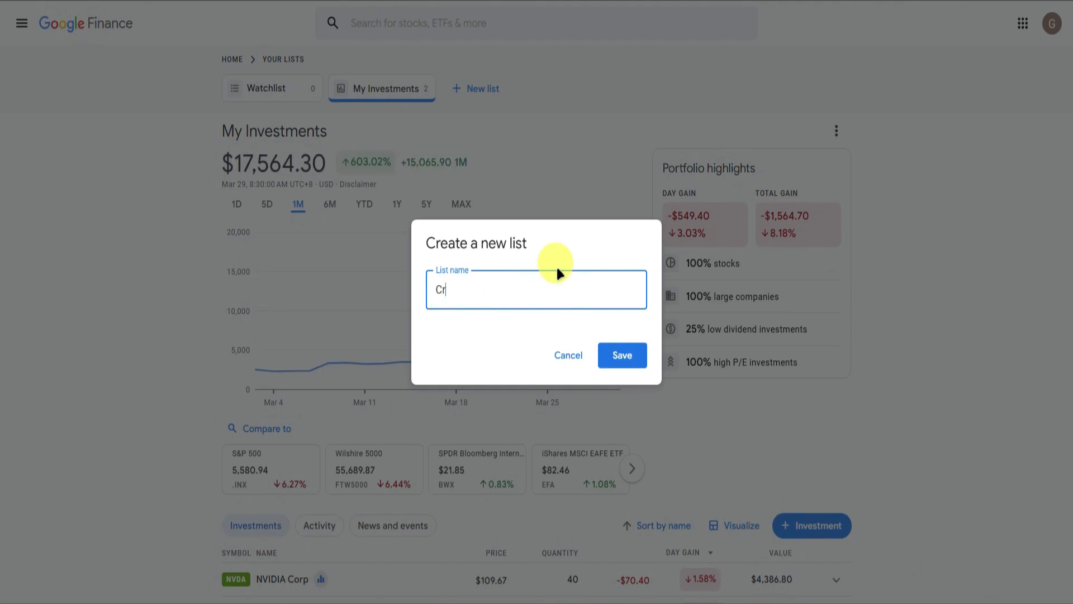
text(ypto)
click(620, 356)
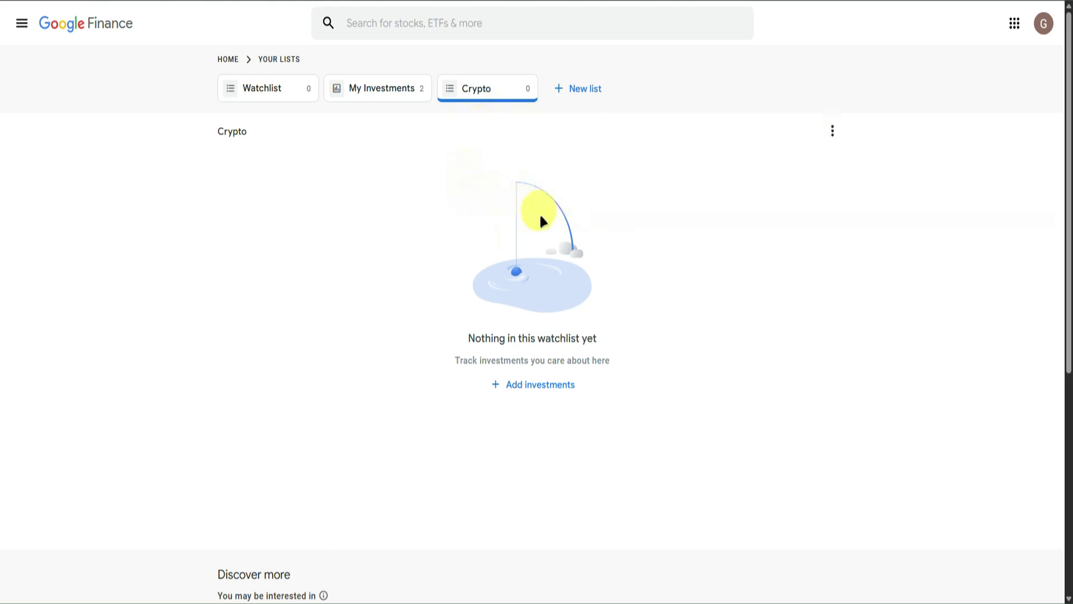
Add Bitcoin (BTC / USD) to the Crypto watchlist from the suggested investments
click(526, 388)
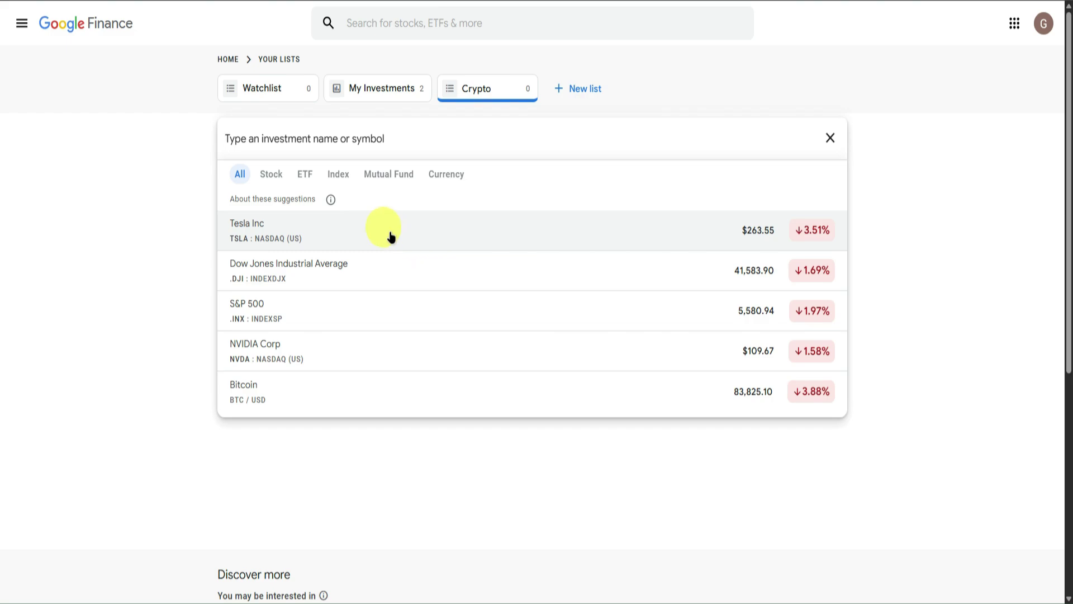
scroll(369, 279, down, 1)
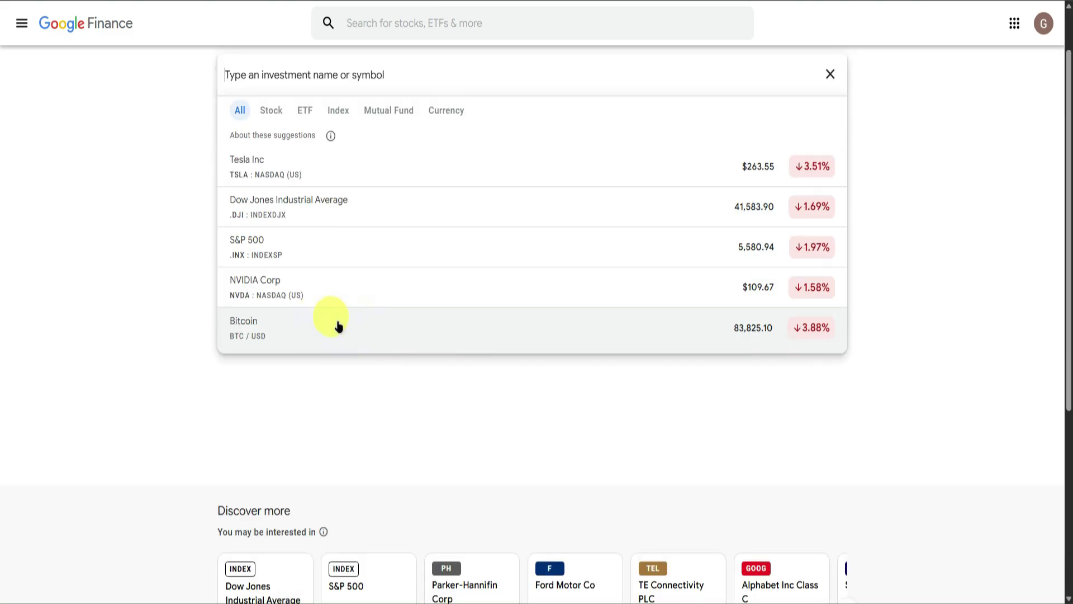
click(338, 326)
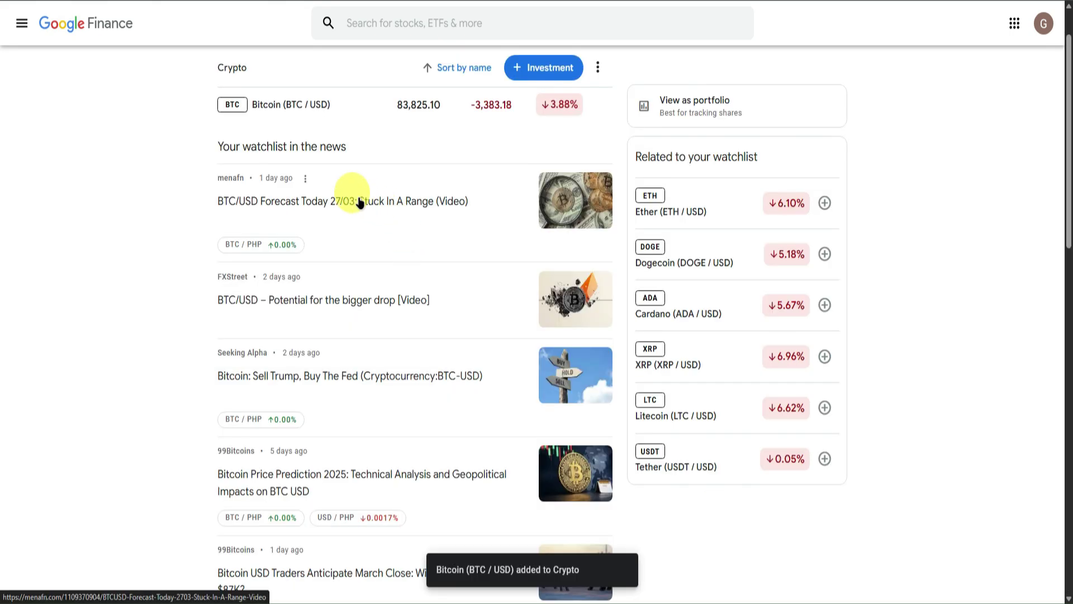
scroll(360, 202, up, 1)
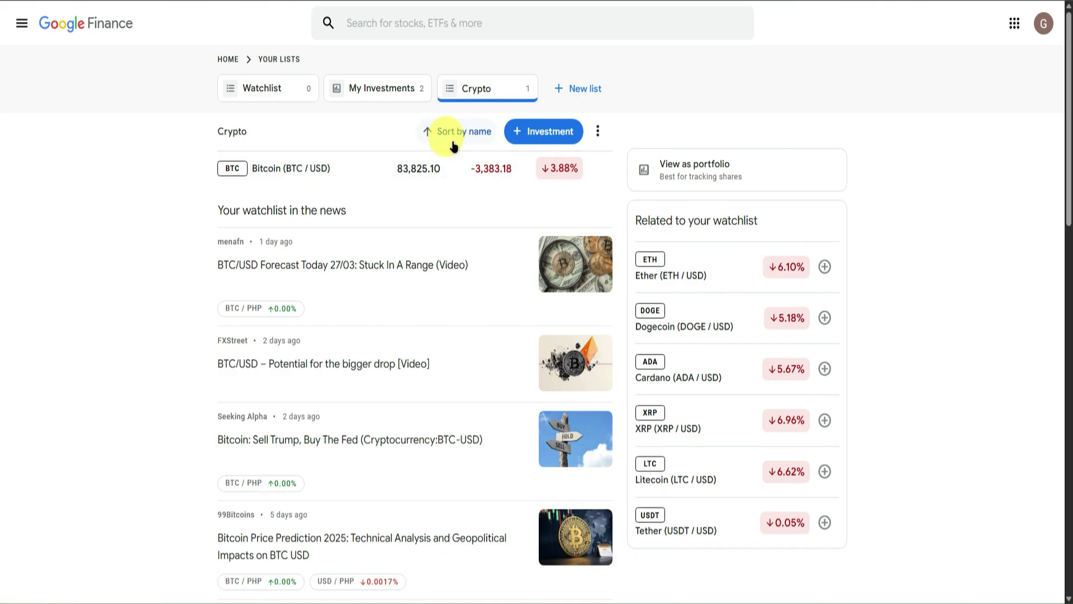
Compare the My Investments portfolio with the Crypto watchlist, ending on the Crypto list
click(386, 95)
click(484, 89)
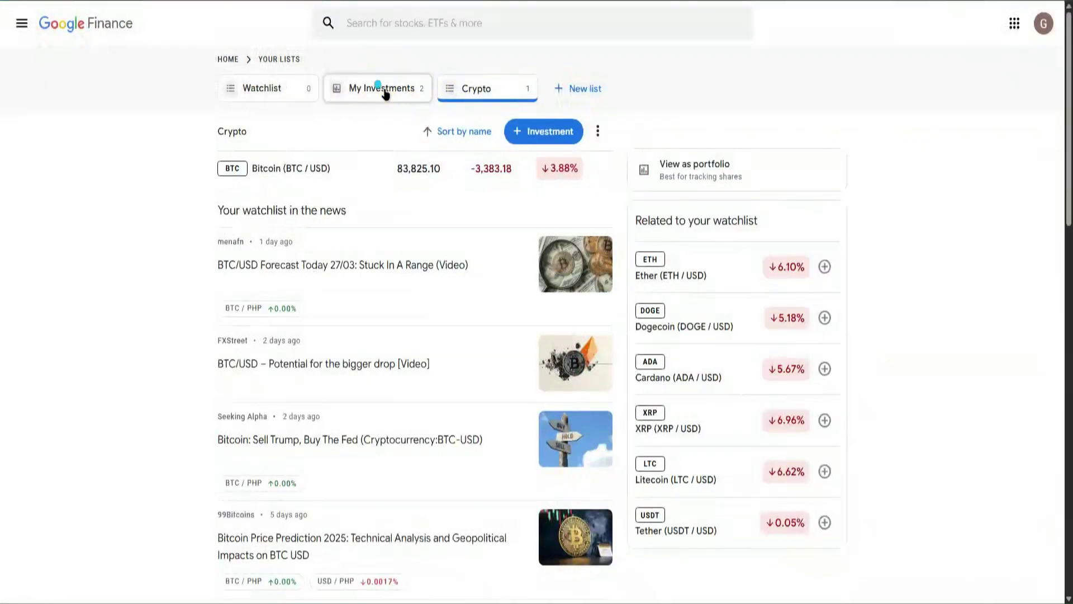
click(384, 89)
scroll(467, 238, down, 8)
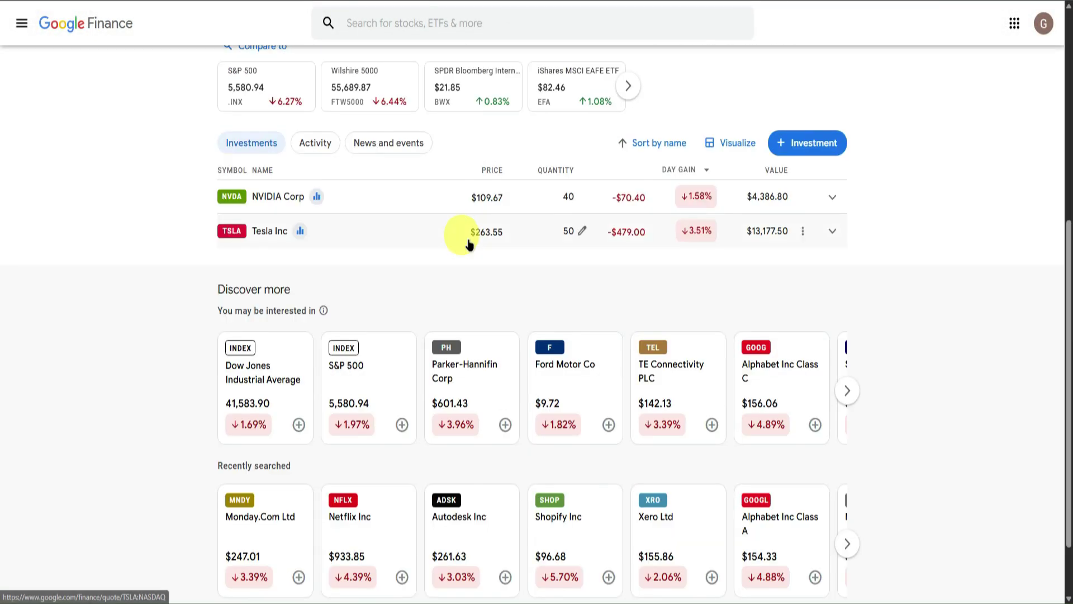
scroll(464, 235, up, 7)
scroll(462, 232, up, 2)
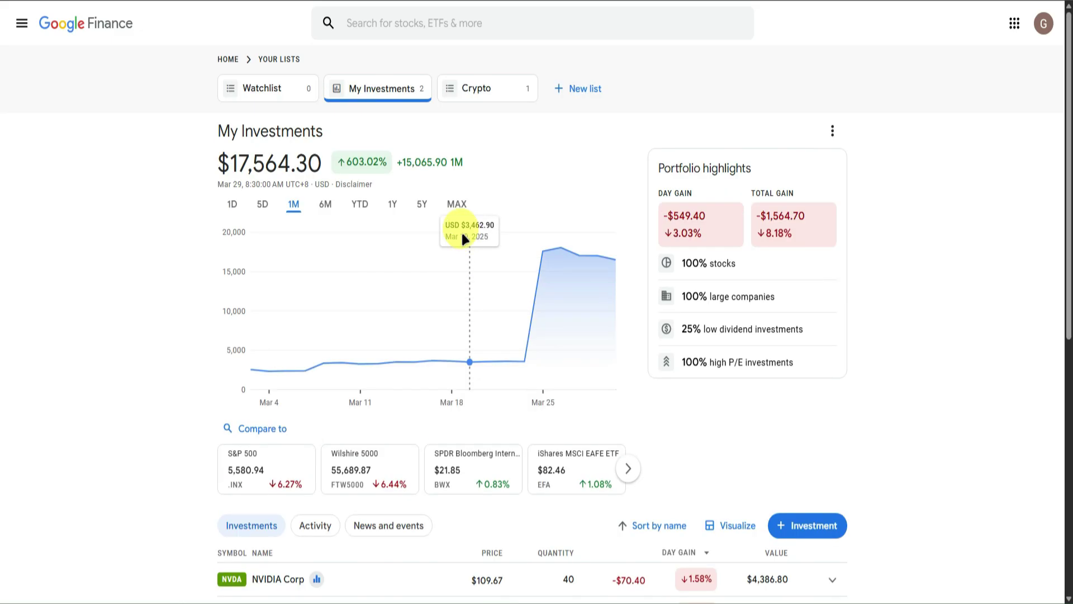
click(481, 93)
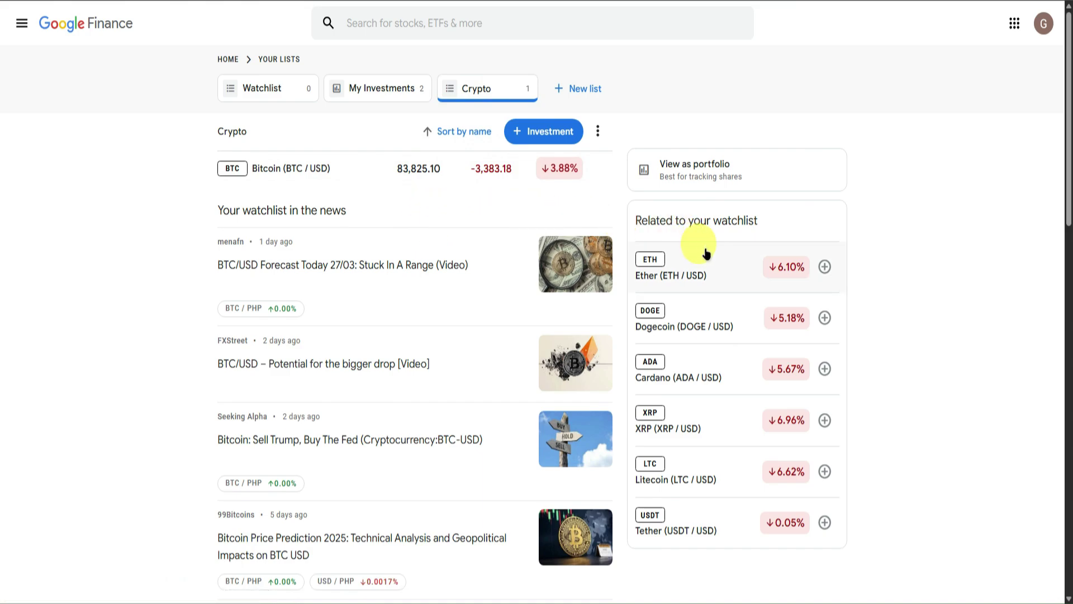
Add Ether (ETH / USD) and Dogecoin (DOGE / USD) to the Crypto watchlist from the related suggestions
scroll(703, 234, down, 1)
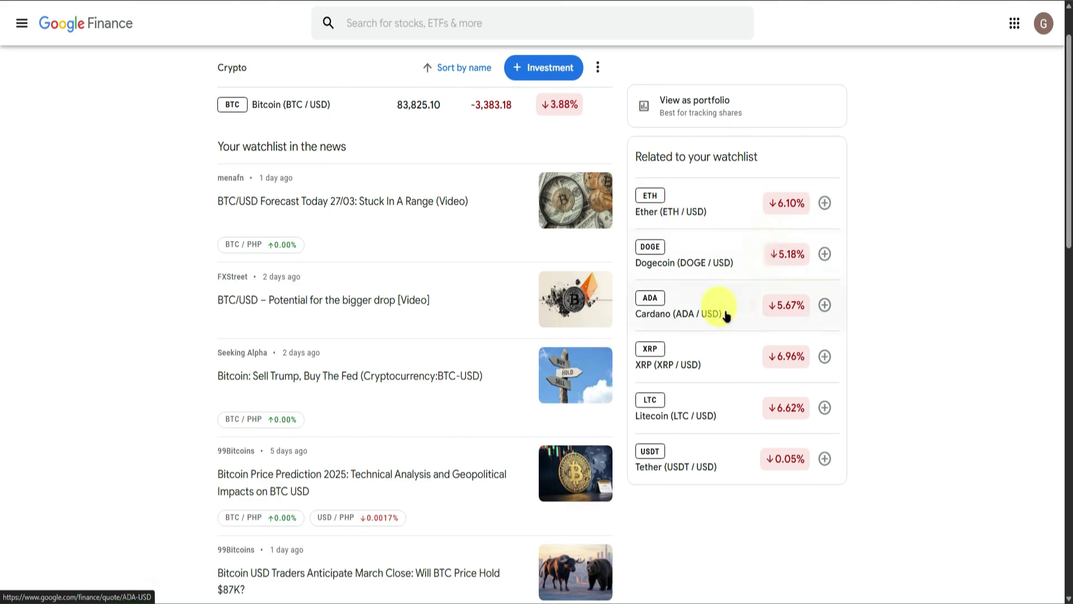
click(823, 206)
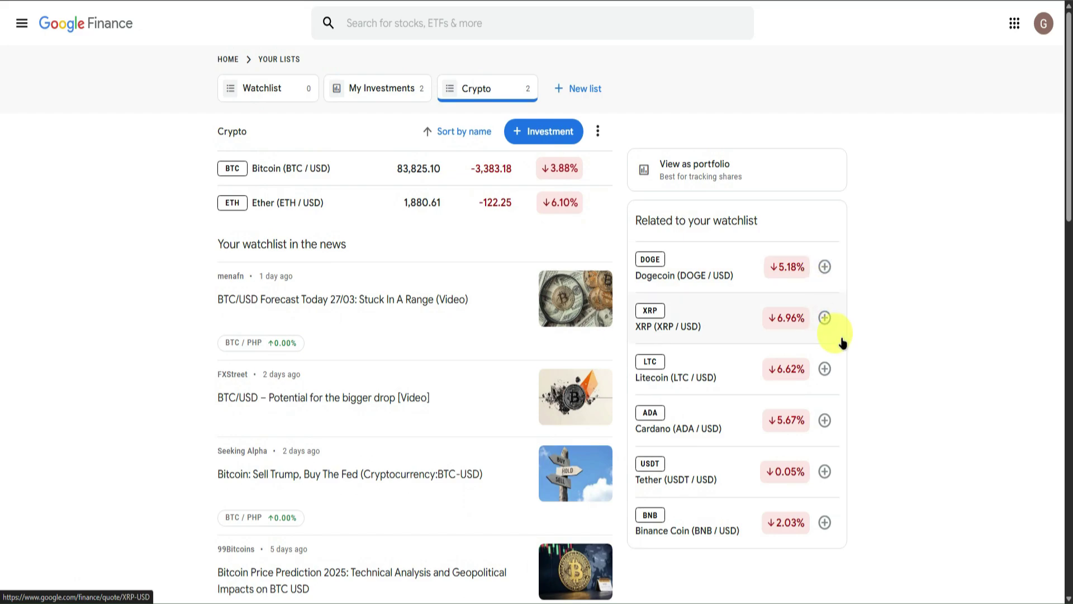
click(824, 267)
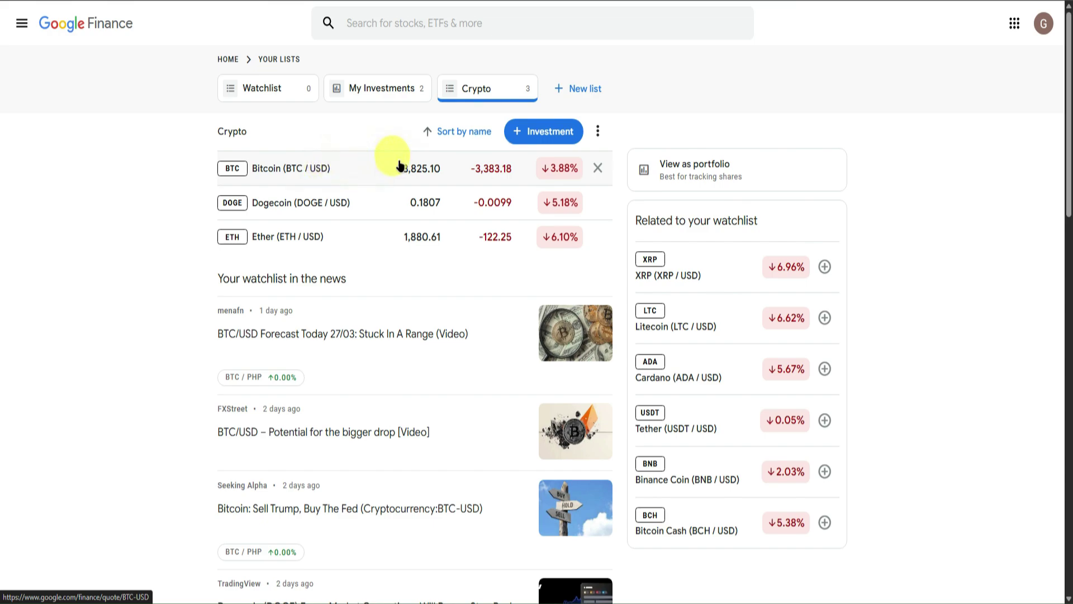
Change the Crypto list from a watchlist to the portfolio view and bring its investments into view
click(597, 132)
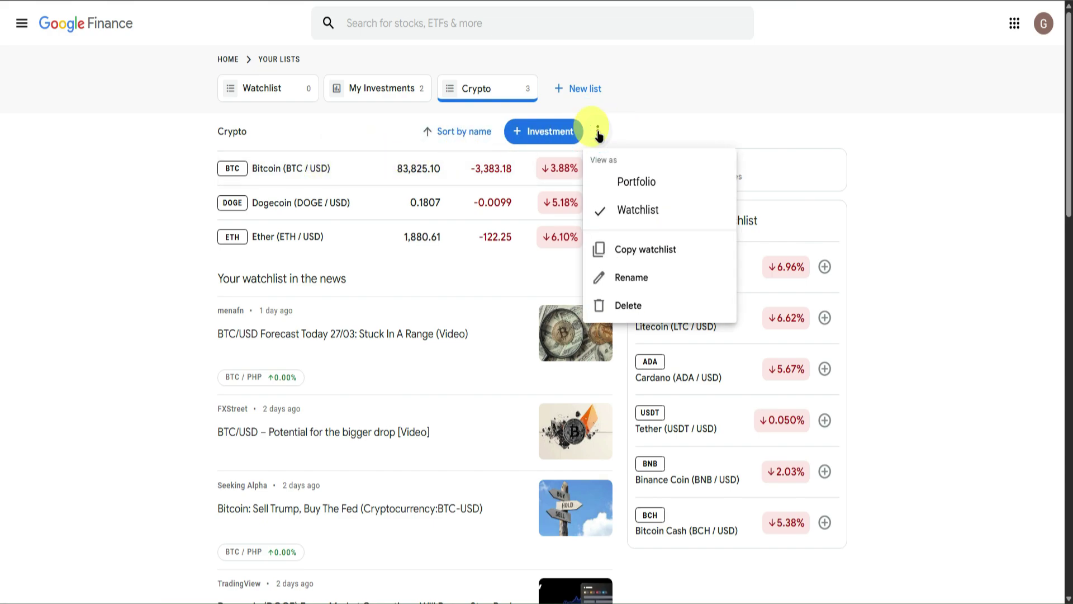
click(641, 183)
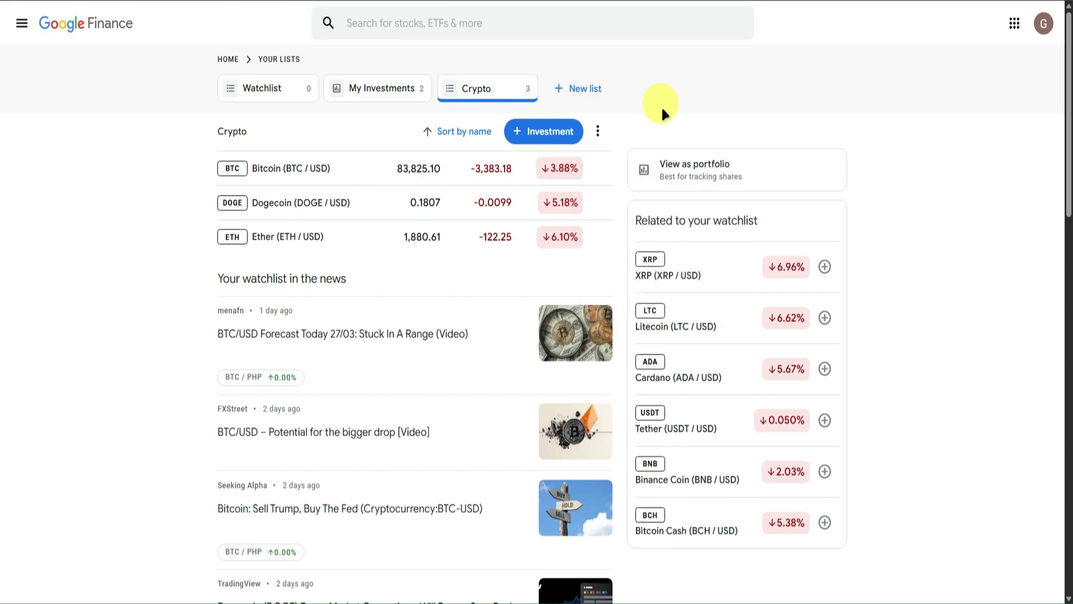
scroll(503, 196, down, 5)
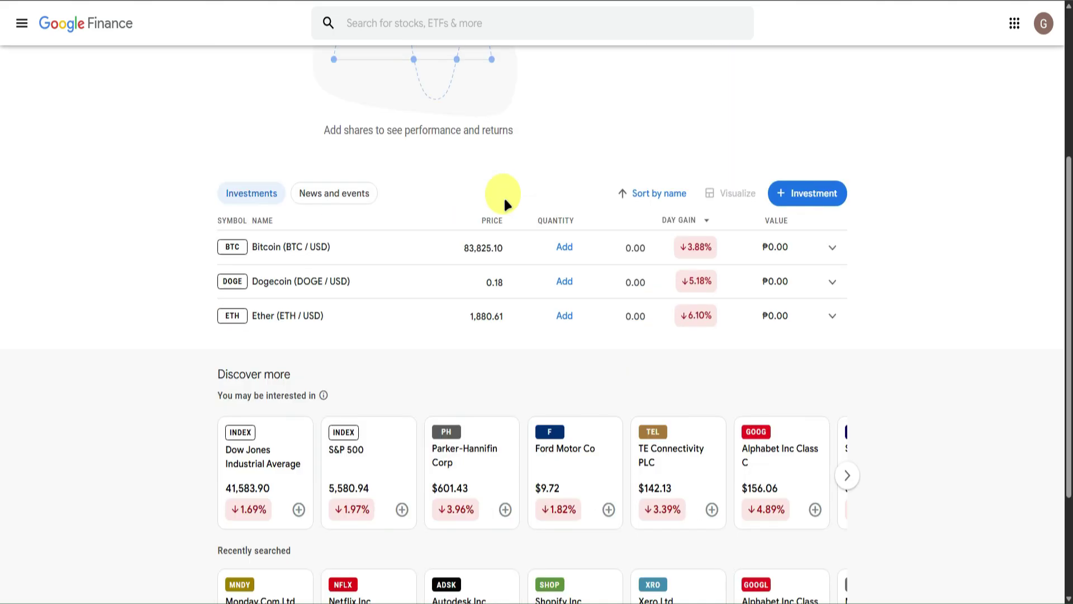
Record a Bitcoin purchase with a quantity of 10 in the Crypto portfolio
click(568, 249)
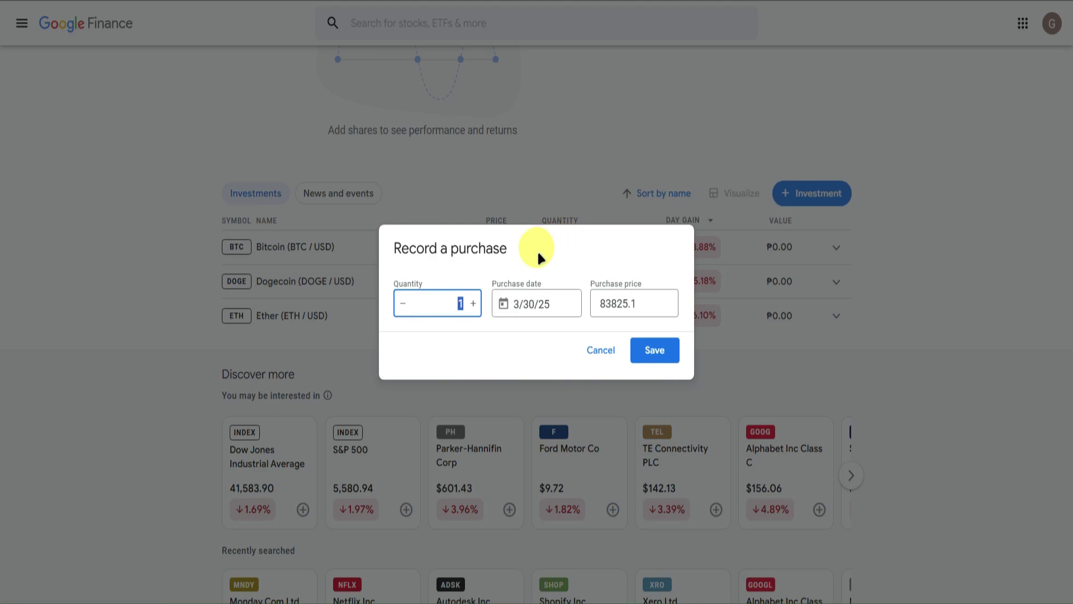
click(461, 303)
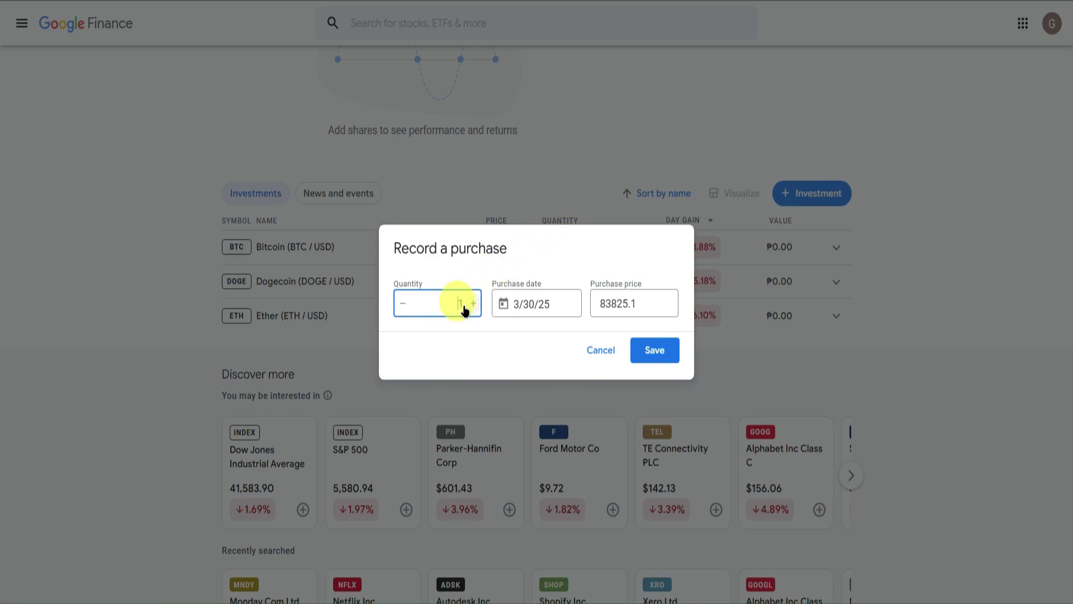
text(0)
click(654, 350)
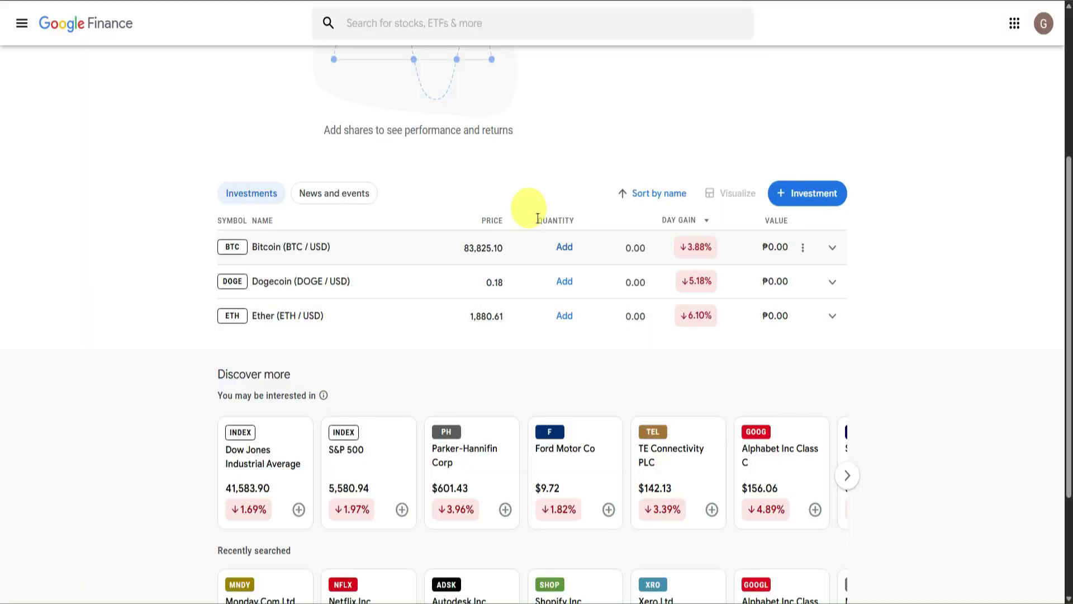
Record a Dogecoin purchase with a quantity of 1000 in the Crypto portfolio
click(560, 281)
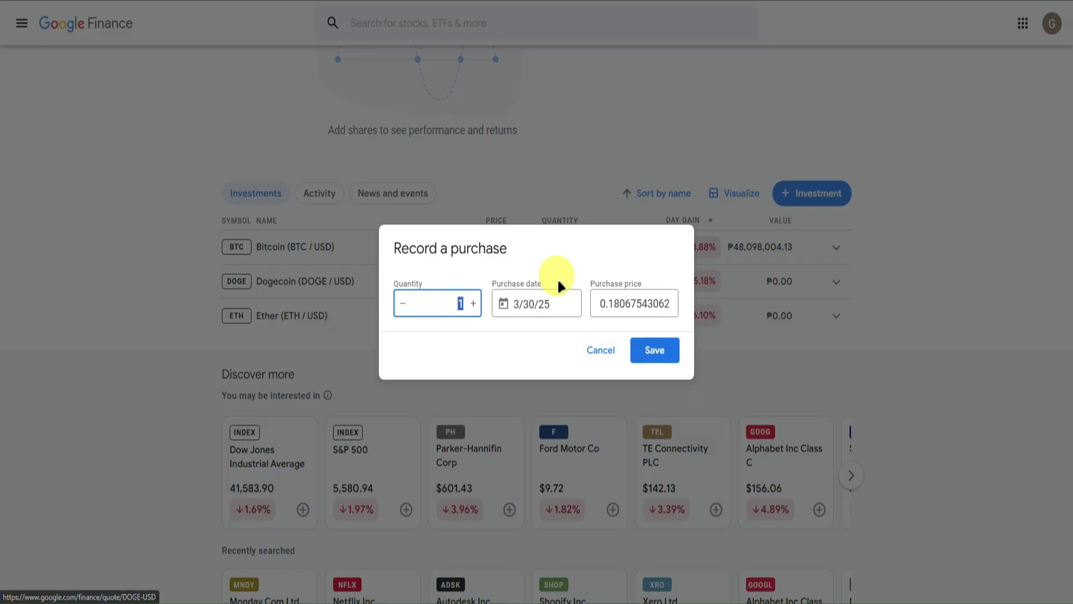
click(471, 303)
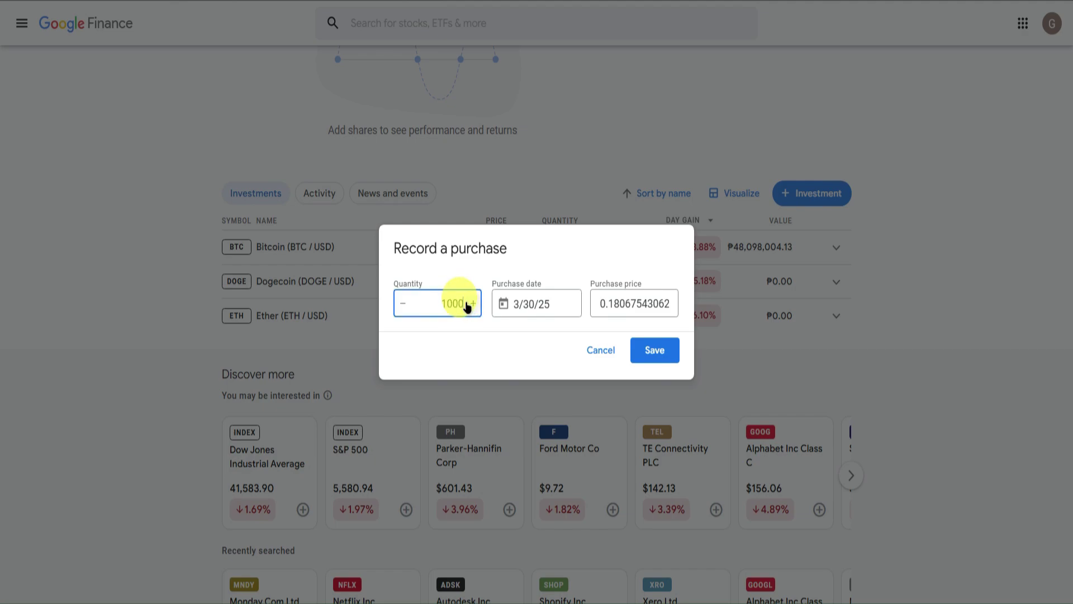
key(Return)
Record an Ether purchase with a quantity of 20 in the Crypto portfolio
click(461, 302)
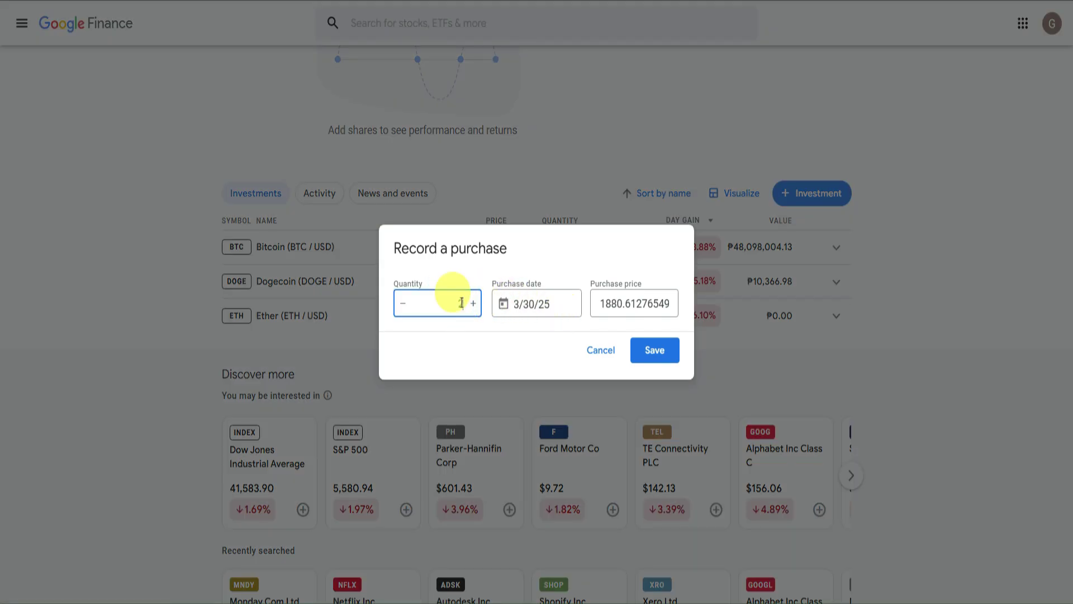
text(20)
key(Return)
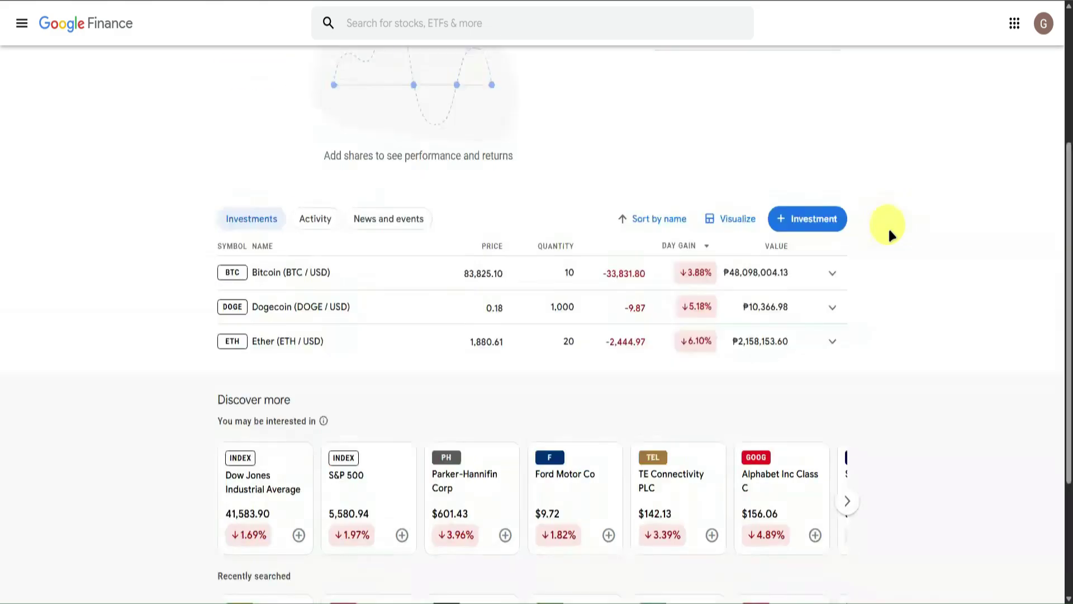
Compare the My Investments and Crypto portfolios, and review the Crypto holdings, highlights and suggested investments
scroll(887, 226, up, 4)
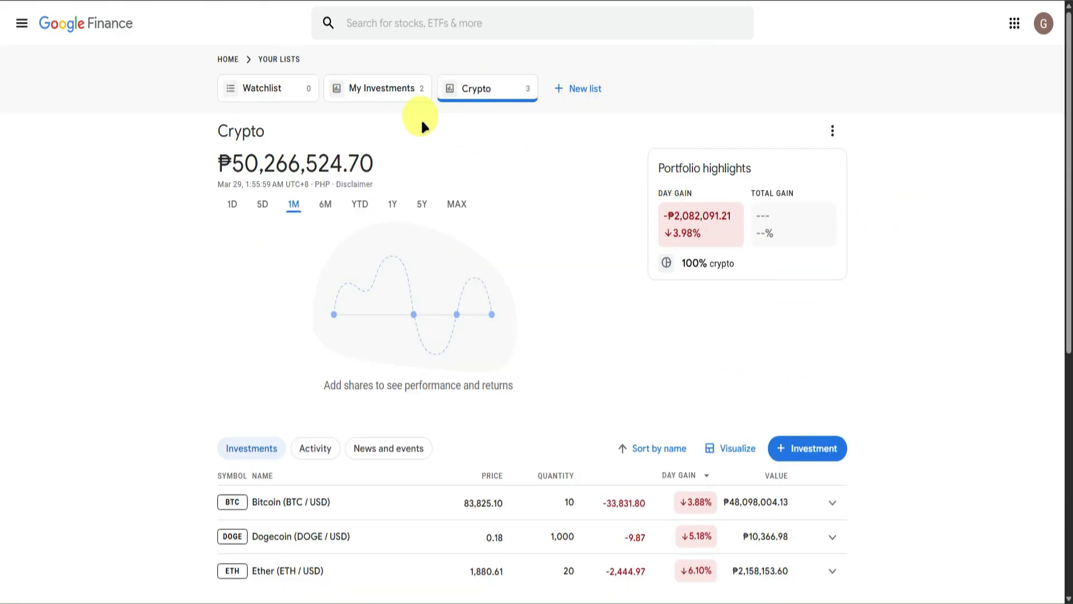
click(368, 86)
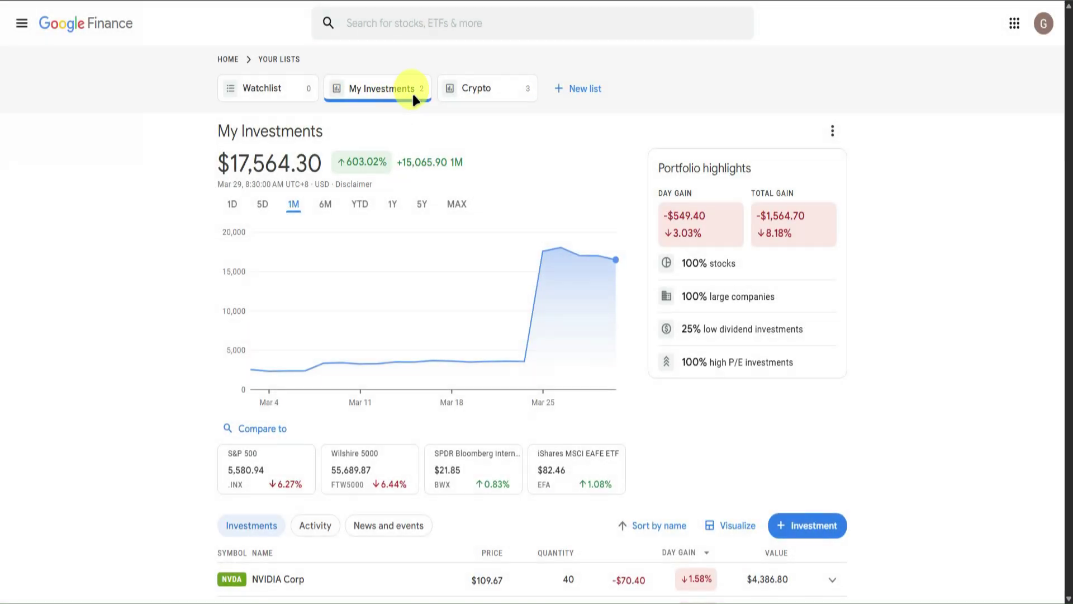
click(478, 87)
scroll(434, 235, down, 1)
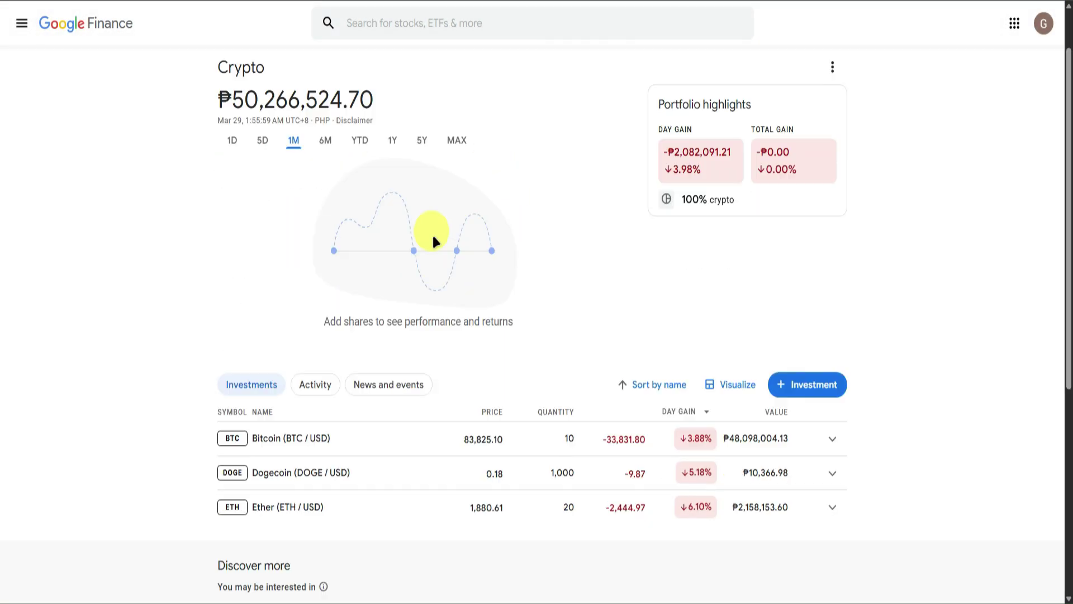
scroll(434, 240, down, 3)
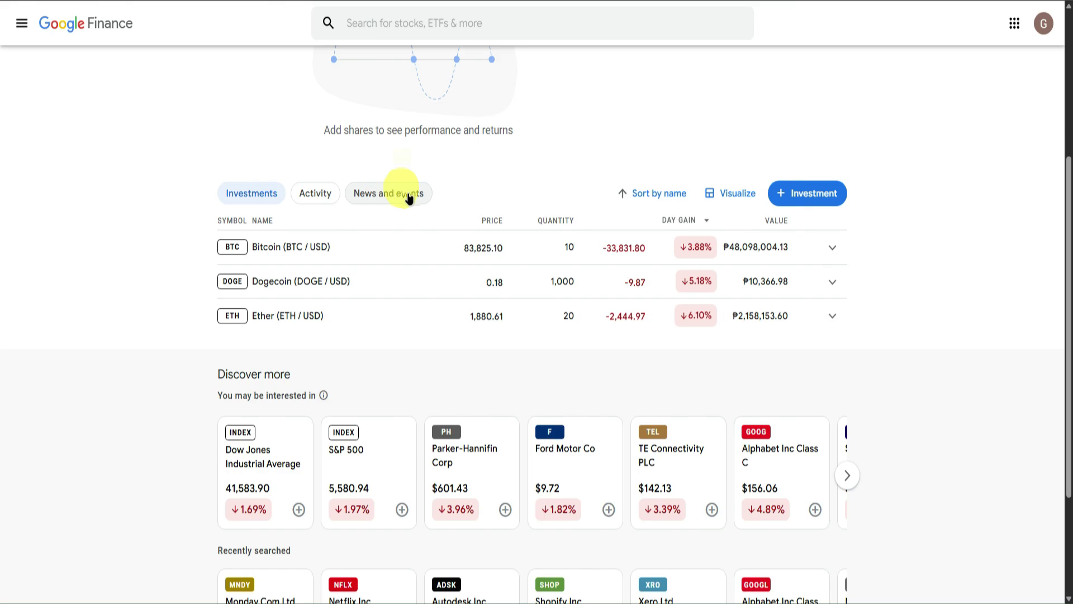
scroll(408, 197, down, 3)
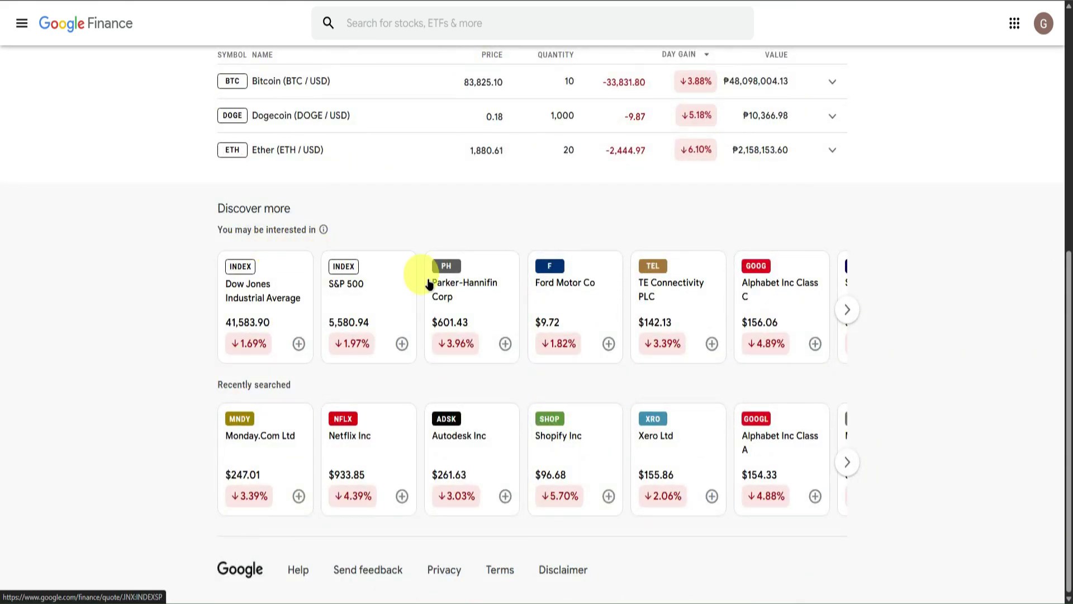
scroll(454, 307, up, 5)
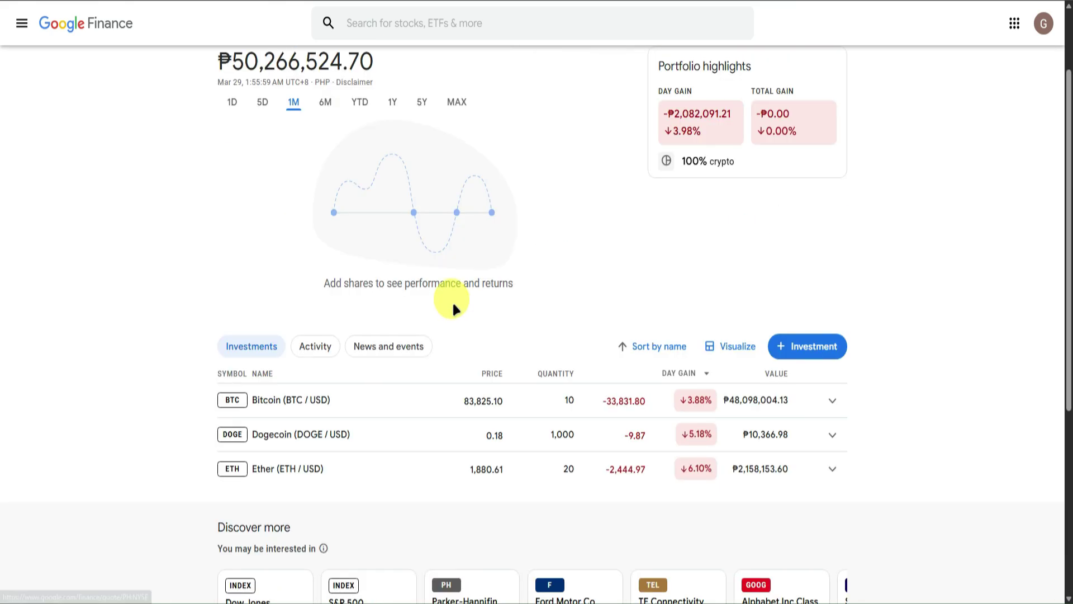
Visualize the Crypto portfolio's investments, and return to the portfolio overview
click(732, 346)
click(729, 345)
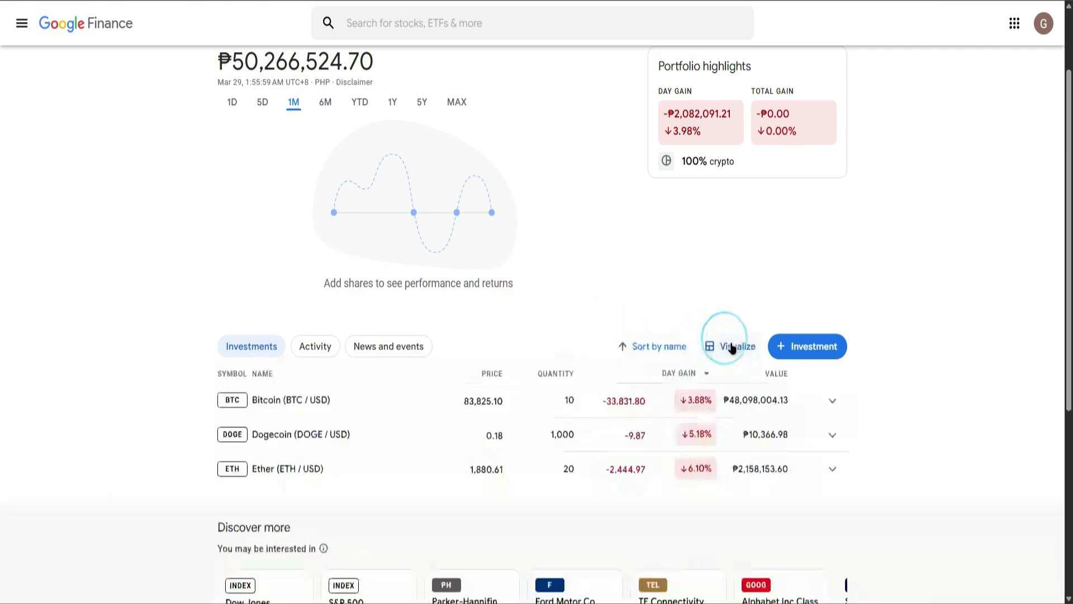
scroll(693, 302, up, 2)
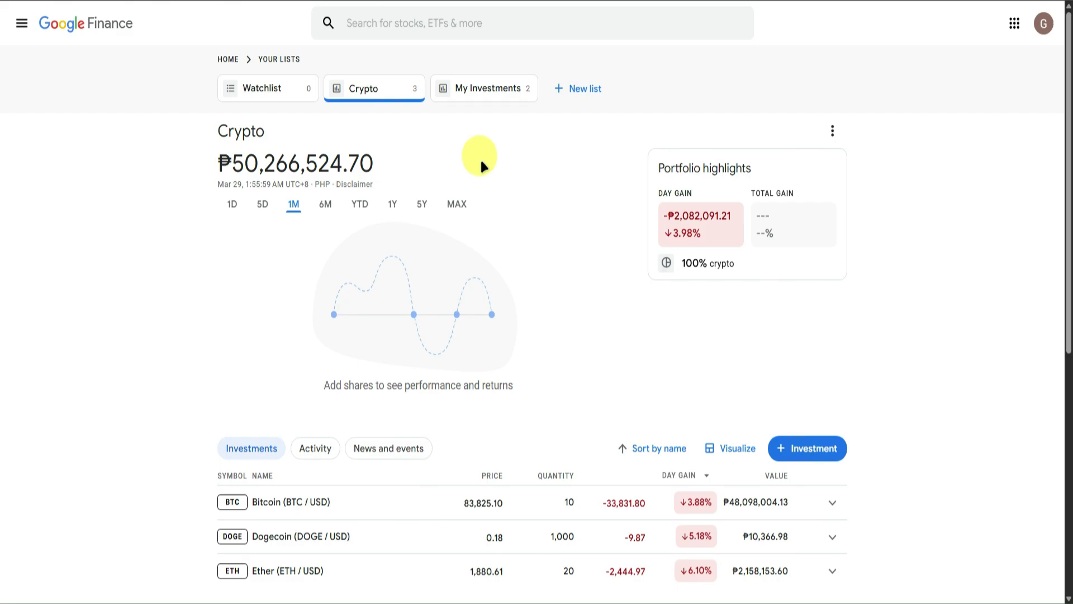
Review the My Investments portfolio and delete it along with the investments it contains
click(472, 89)
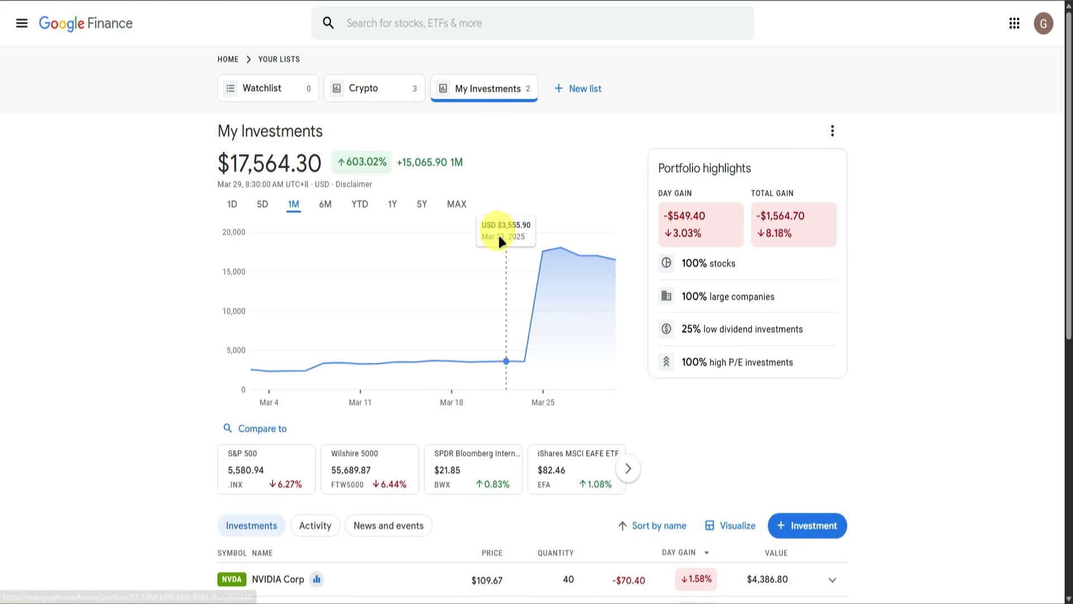
scroll(500, 231, down, 6)
scroll(497, 235, up, 1)
scroll(496, 236, up, 6)
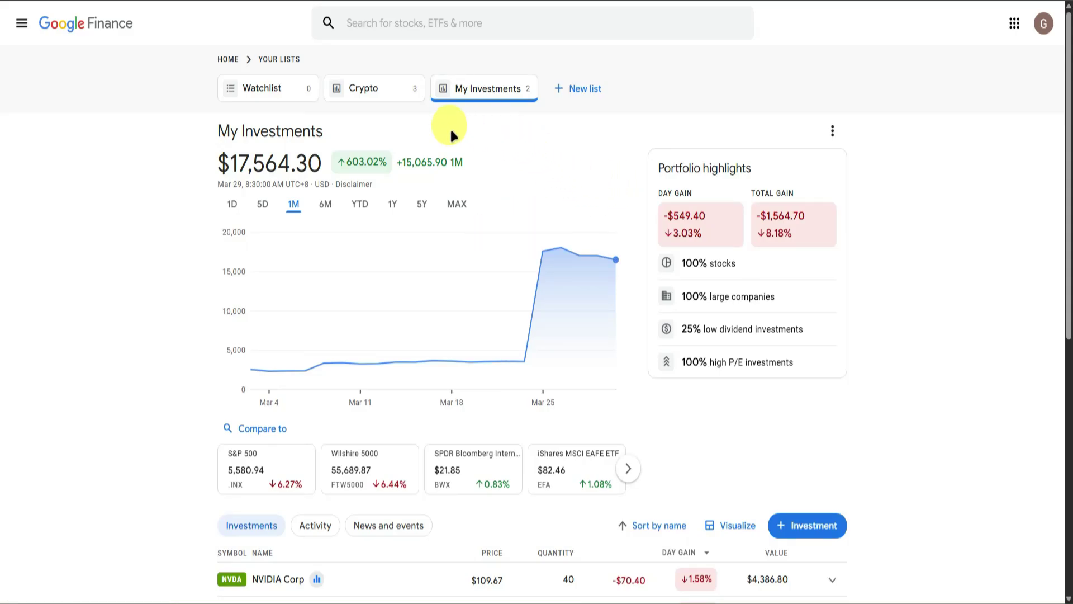
click(836, 133)
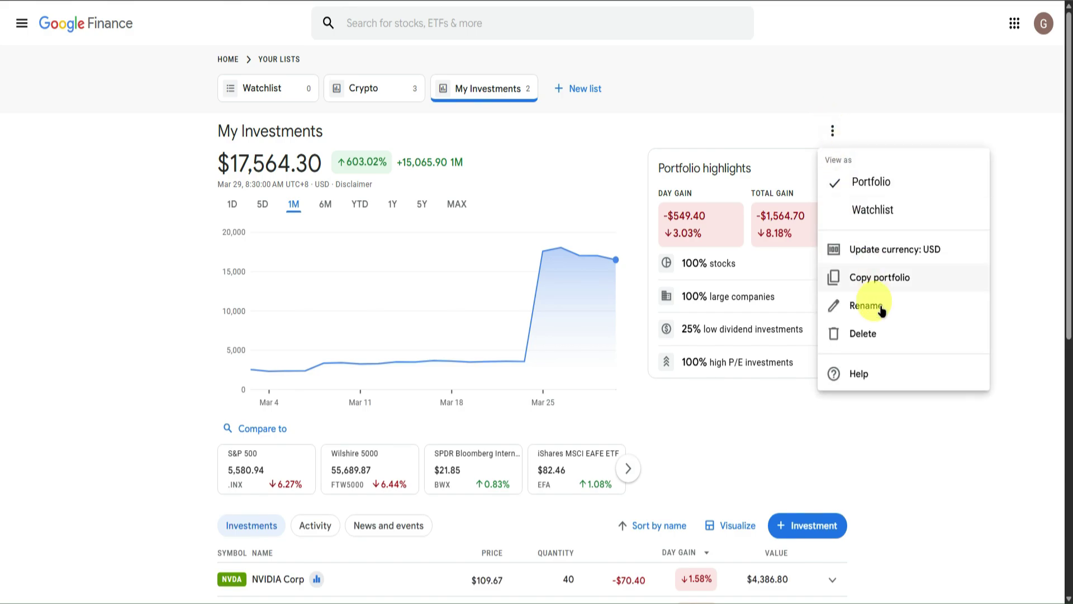
click(869, 331)
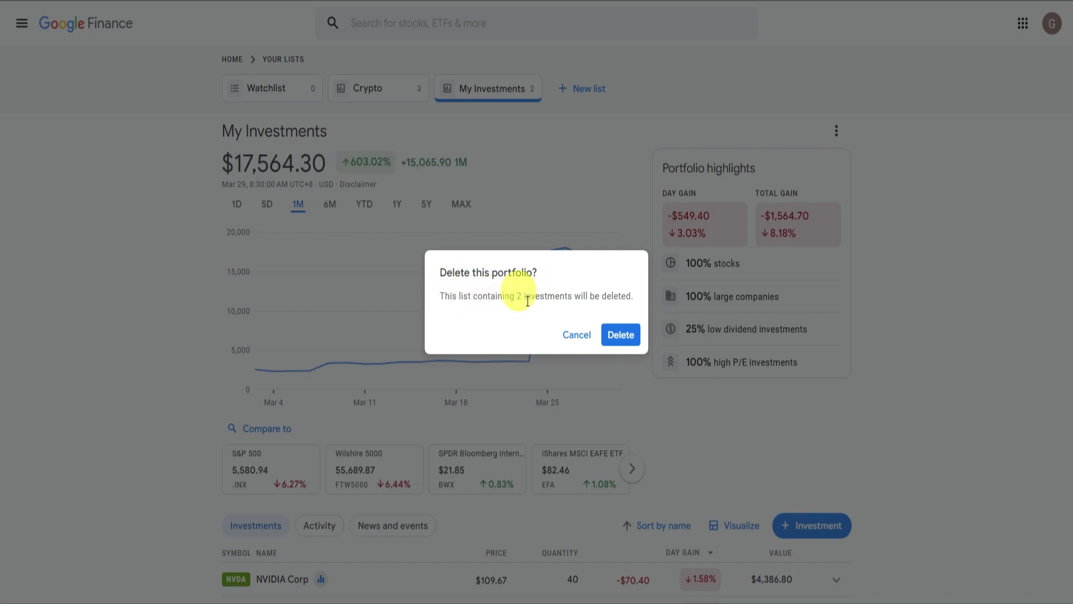
click(624, 333)
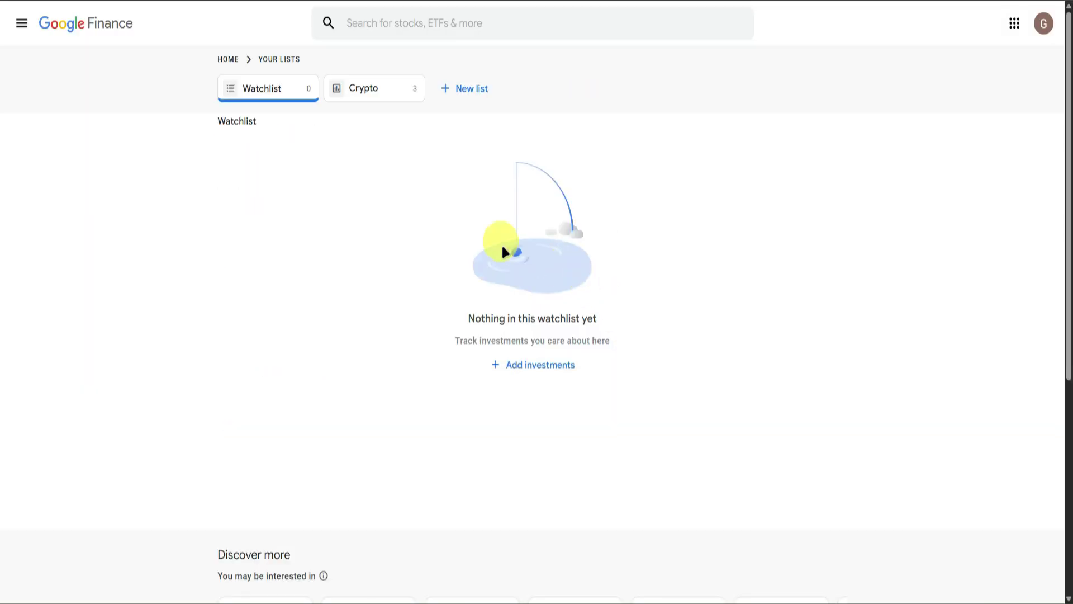
Delete the Crypto portfolio together with its Bitcoin, Dogecoin and Ether holdings
click(360, 90)
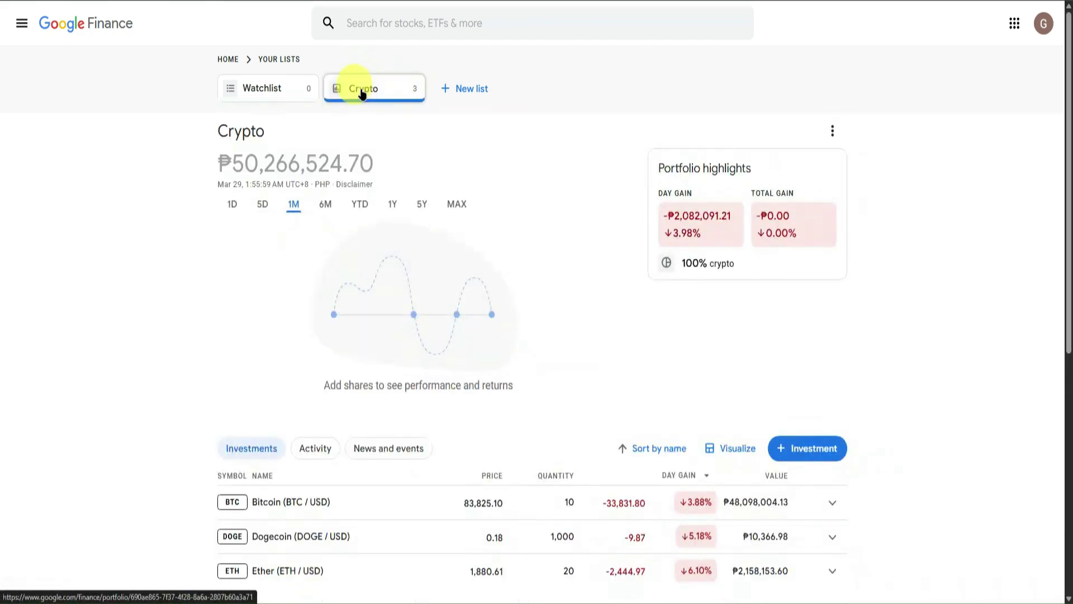
click(835, 128)
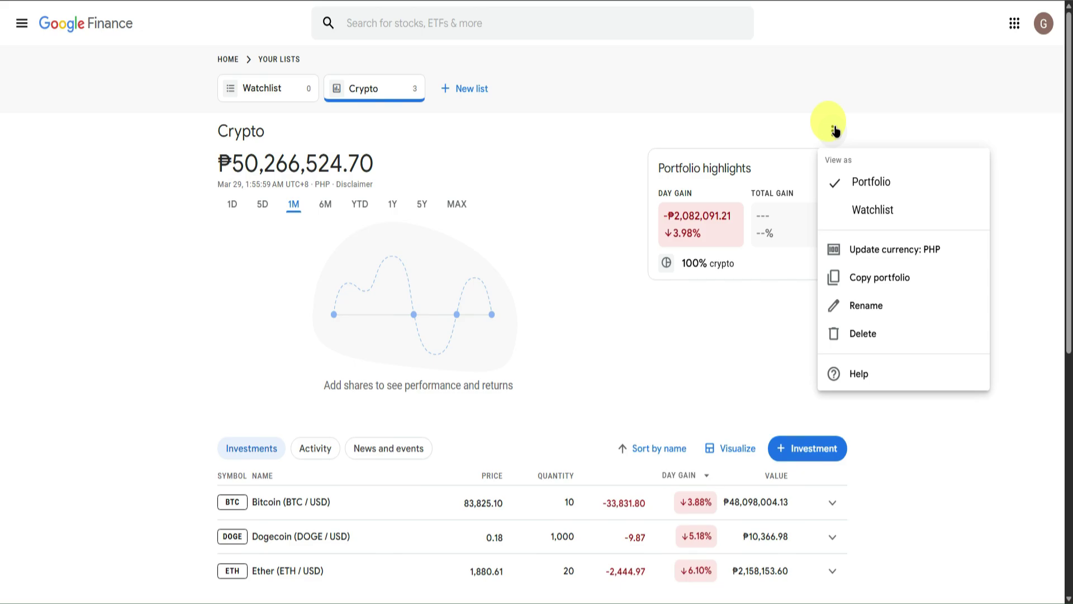
click(860, 333)
click(619, 333)
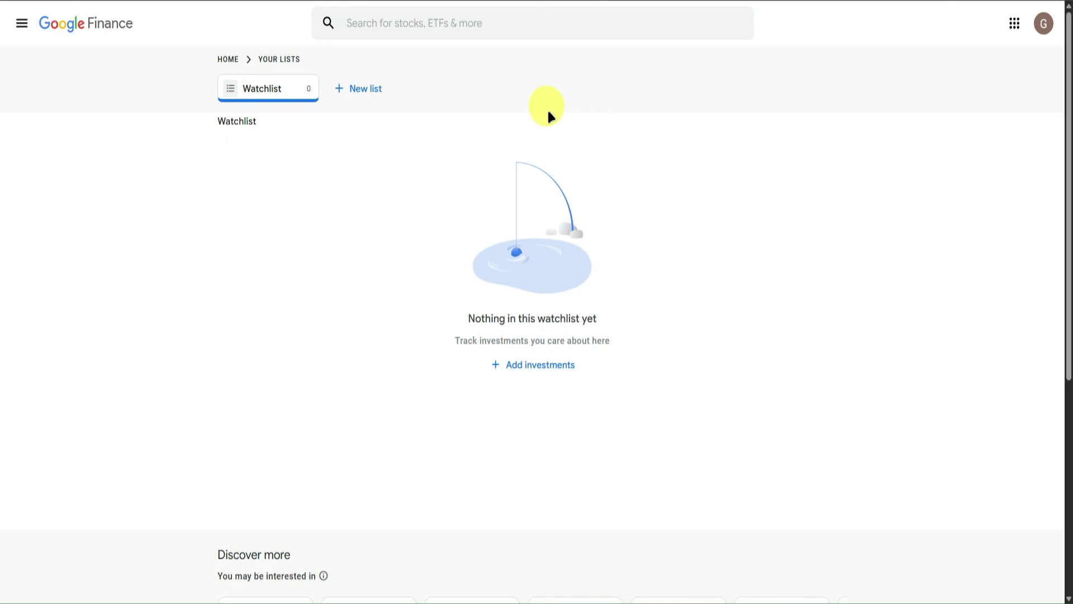
scroll(498, 207, down, 6)
scroll(498, 206, up, 5)
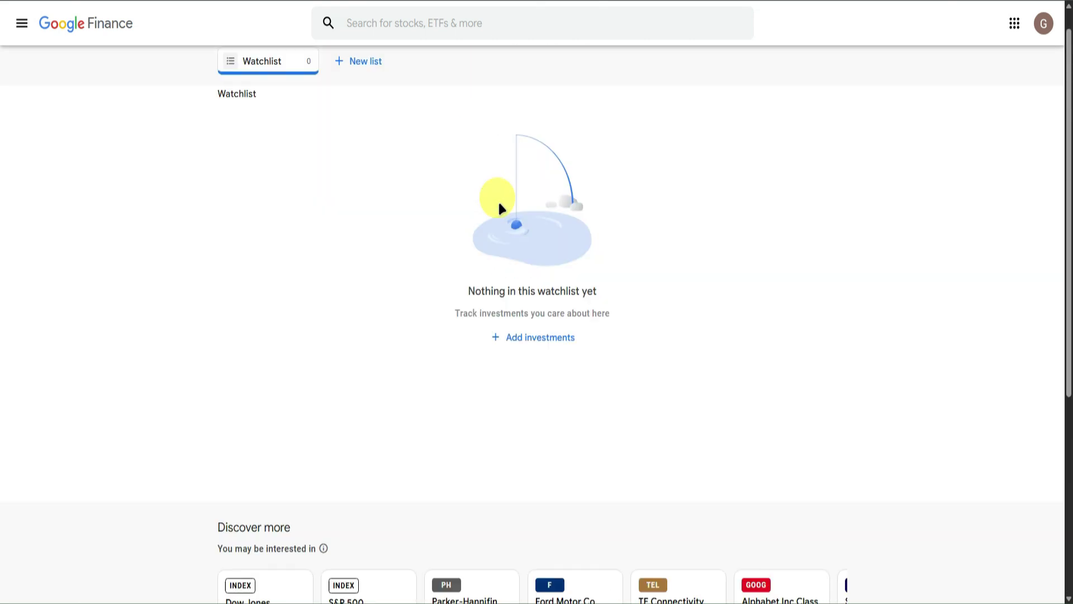
scroll(498, 207, up, 1)
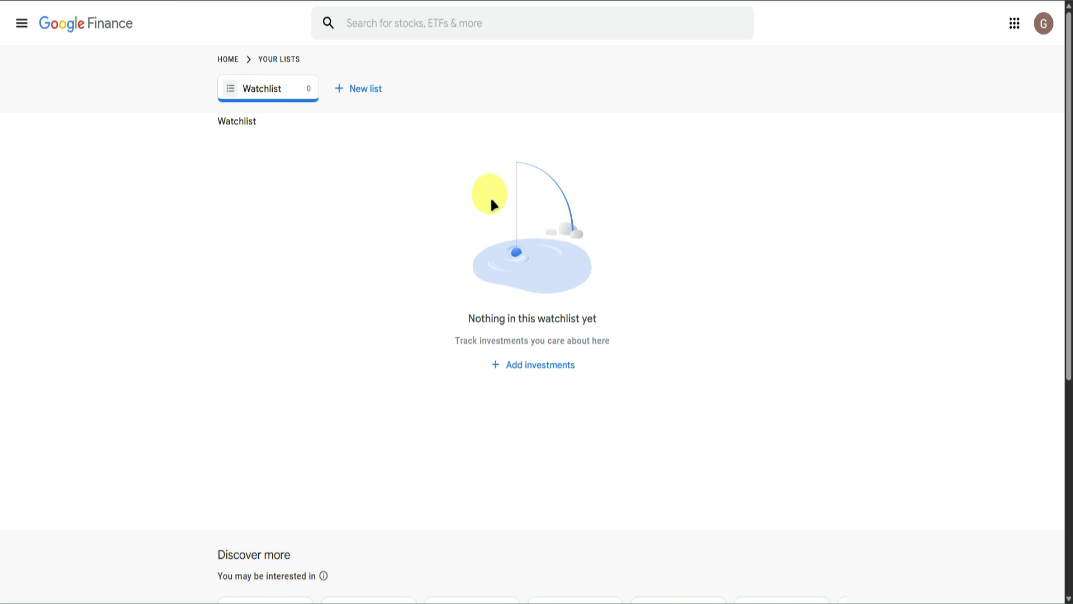